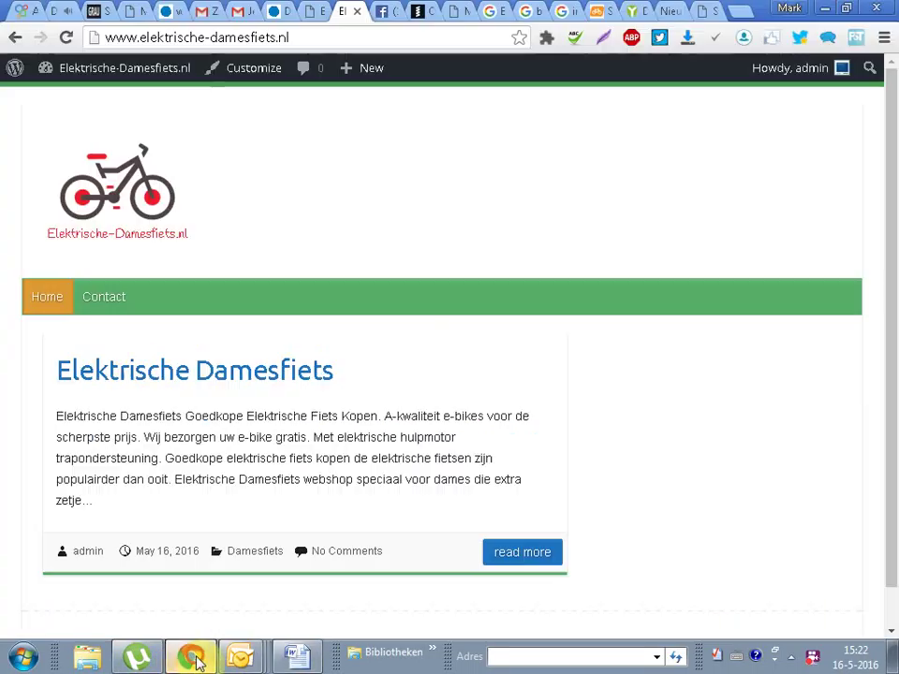
Step: Reload the shop front page, then go from the Dashboard to Plugins > Add New
{"action": "left_click", "coordinate": [310, 39]}
{"action": "key", "text": "Return"}
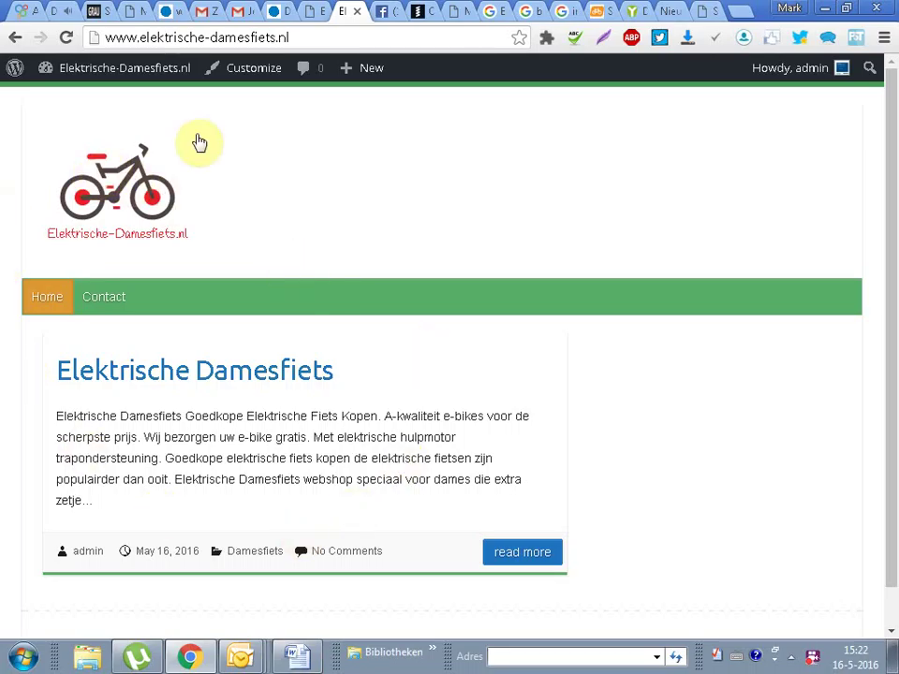
{"action": "mouse_move", "coordinate": [111, 67]}
{"action": "left_click", "coordinate": [77, 99]}
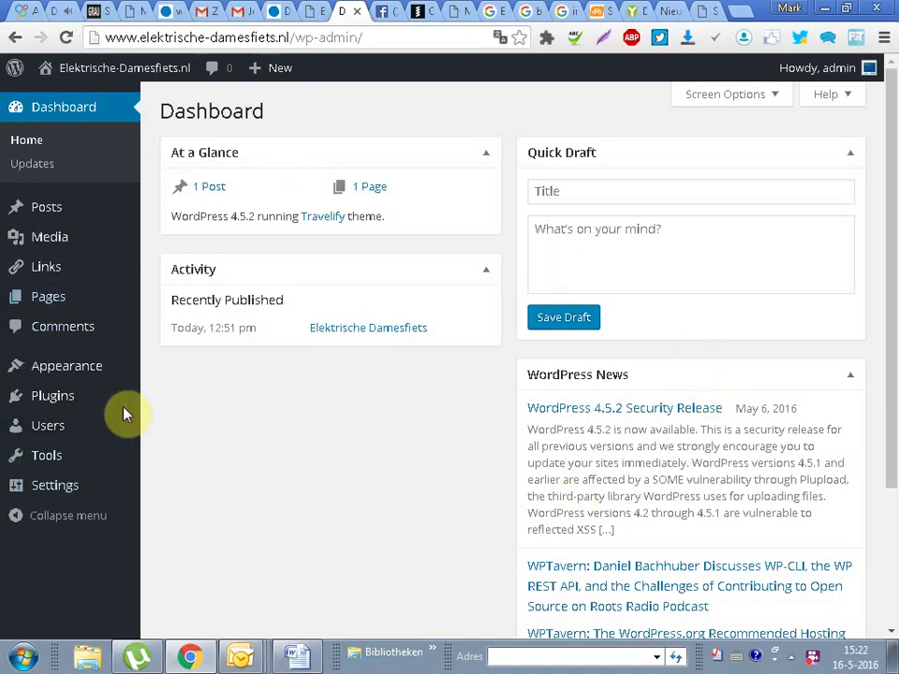
{"action": "mouse_move", "coordinate": [56, 398]}
{"action": "left_click", "coordinate": [184, 429]}
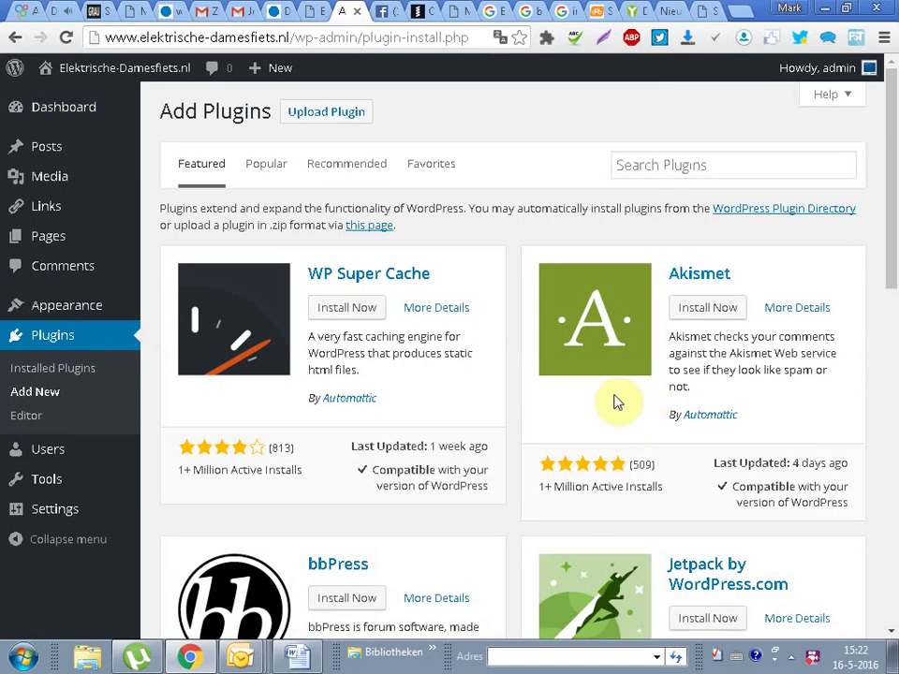
Step: Search the plugin directory for 'woocommerce' and select the WooCommerce plugin's description
{"action": "left_click", "coordinate": [697, 173]}
{"action": "type", "text": "woo"}
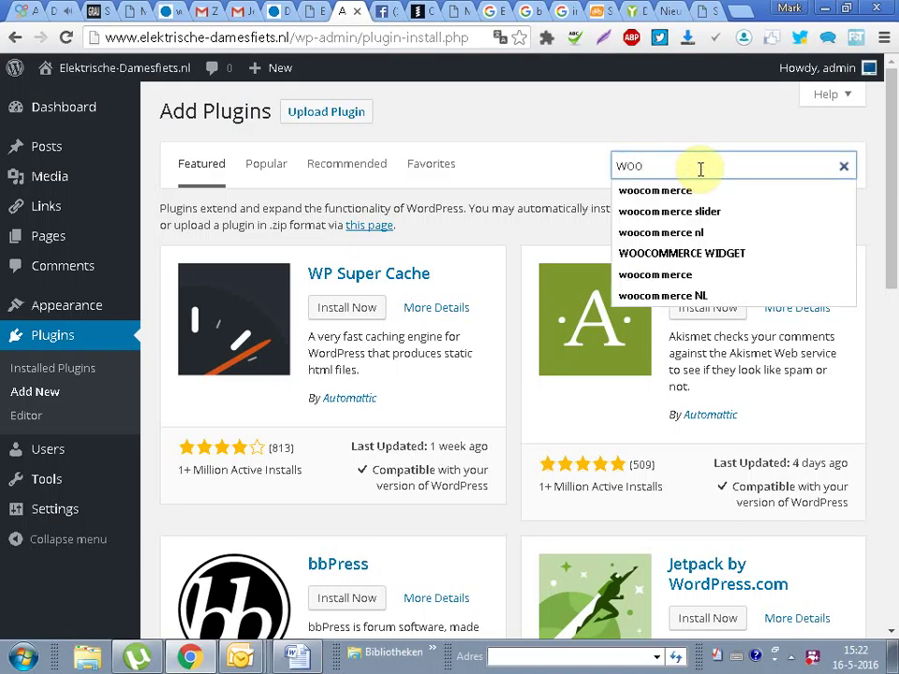
{"action": "left_click", "coordinate": [700, 191]}
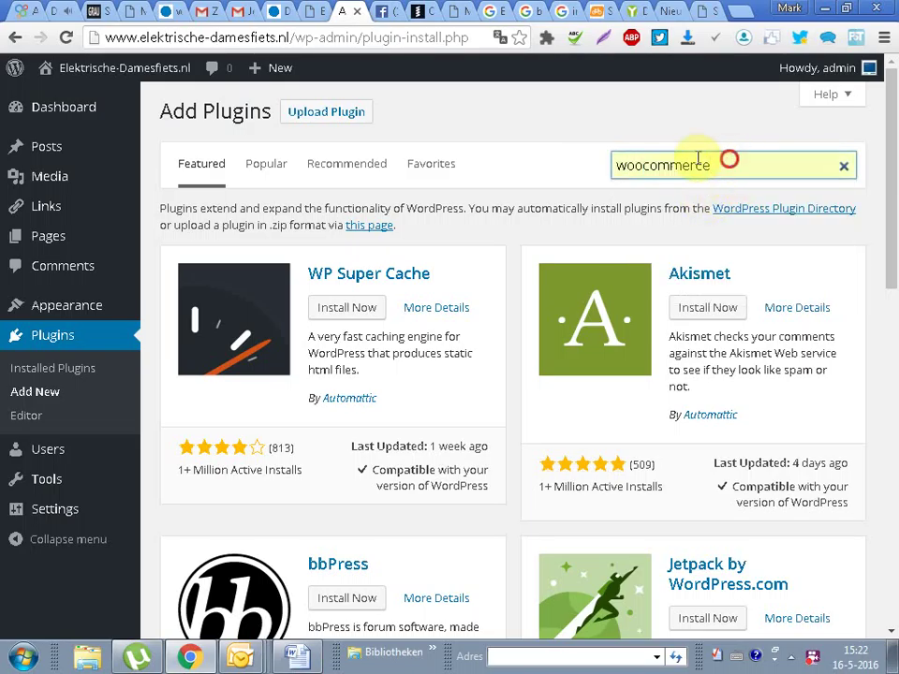
{"action": "double_click", "coordinate": [782, 167]}
{"action": "left_click", "coordinate": [782, 167]}
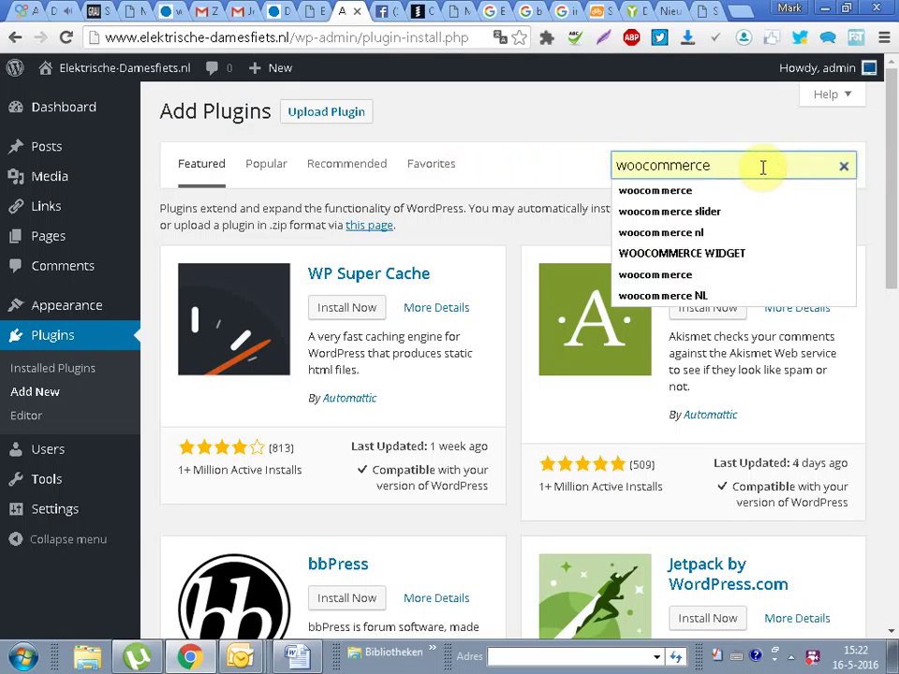
{"action": "key", "text": "Return"}
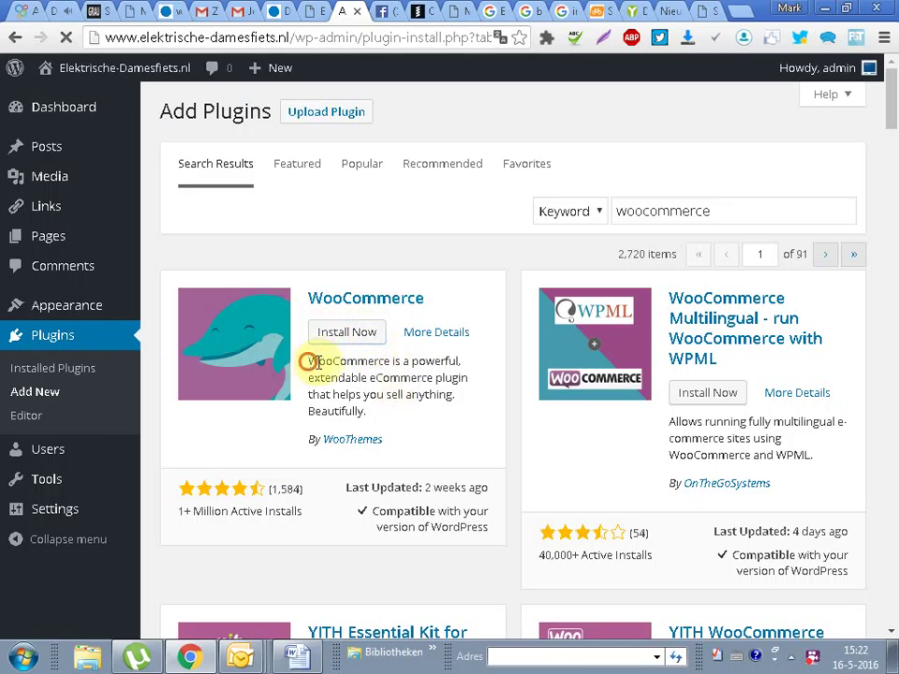
{"action": "left_click_drag", "start_coordinate": [308, 361], "coordinate": [428, 414]}
Step: Copy the WooCommerce description and paste it onto the empty line in the Word document
{"action": "right_click", "coordinate": [391, 368]}
{"action": "left_click", "coordinate": [436, 382]}
{"action": "left_click", "coordinate": [290, 658]}
{"action": "right_click", "coordinate": [251, 491]}
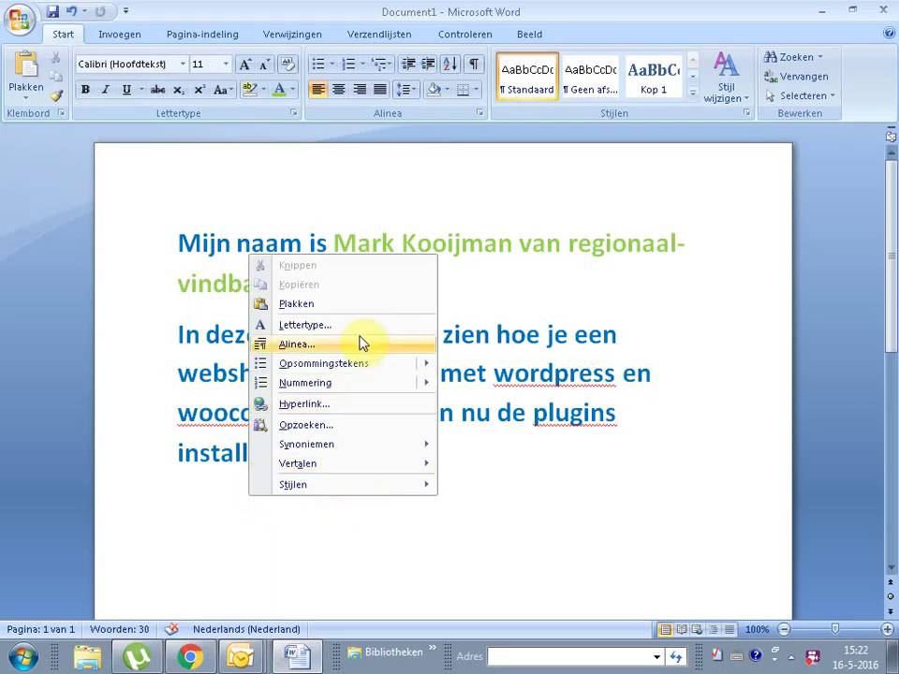
{"action": "left_click", "coordinate": [355, 301]}
Step: Format the pasted description as 26-point green text
{"action": "left_click_drag", "start_coordinate": [739, 473], "coordinate": [522, 463]}
{"action": "left_click", "coordinate": [665, 469]}
{"action": "left_click_drag", "start_coordinate": [176, 493], "coordinate": [740, 491]}
{"action": "left_click", "coordinate": [225, 64]}
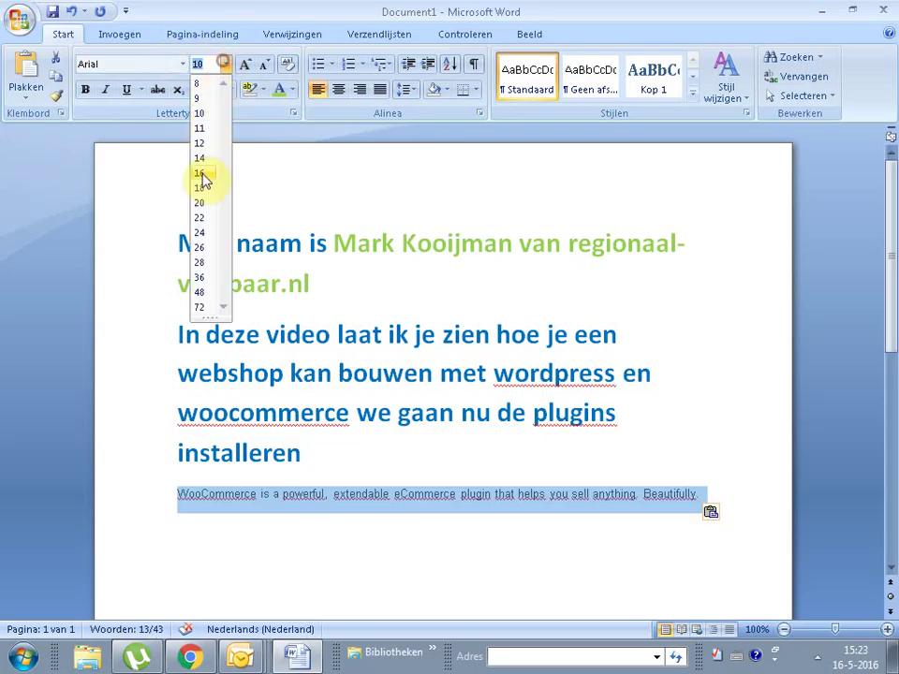
{"action": "left_click", "coordinate": [207, 249]}
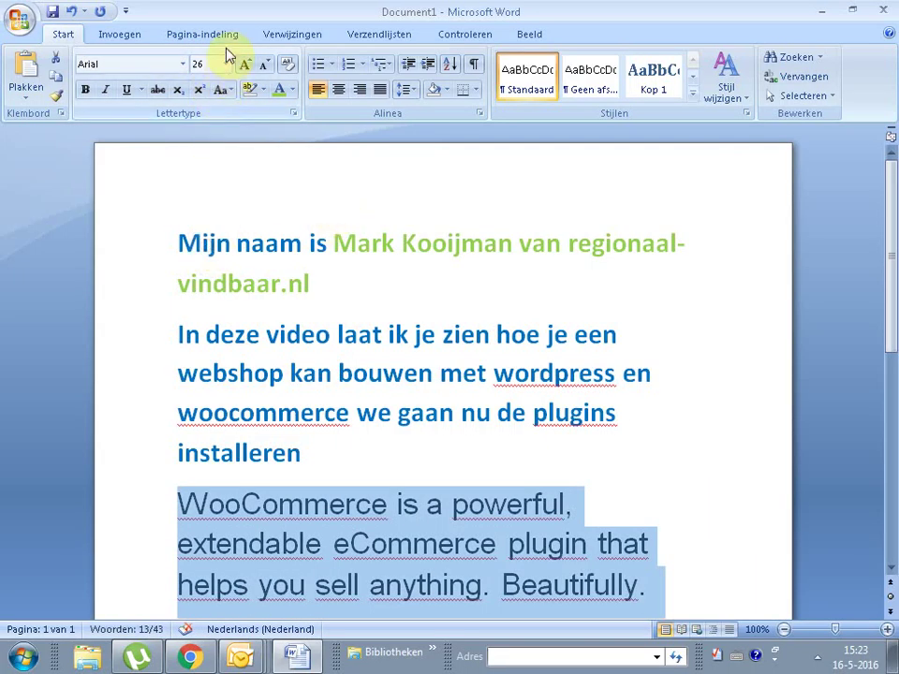
{"action": "left_click", "coordinate": [293, 90]}
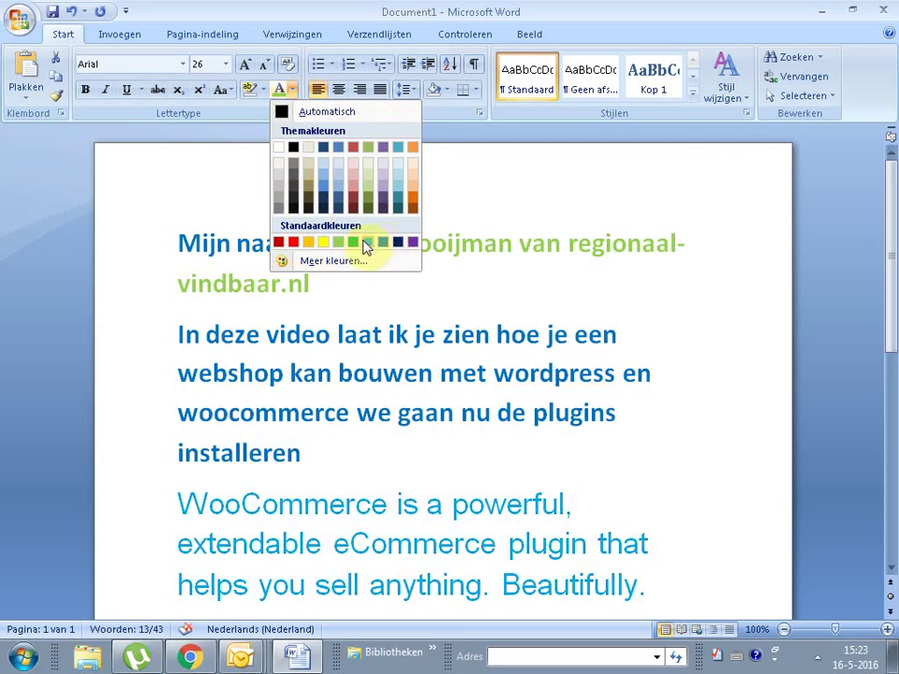
{"action": "left_click", "coordinate": [356, 246]}
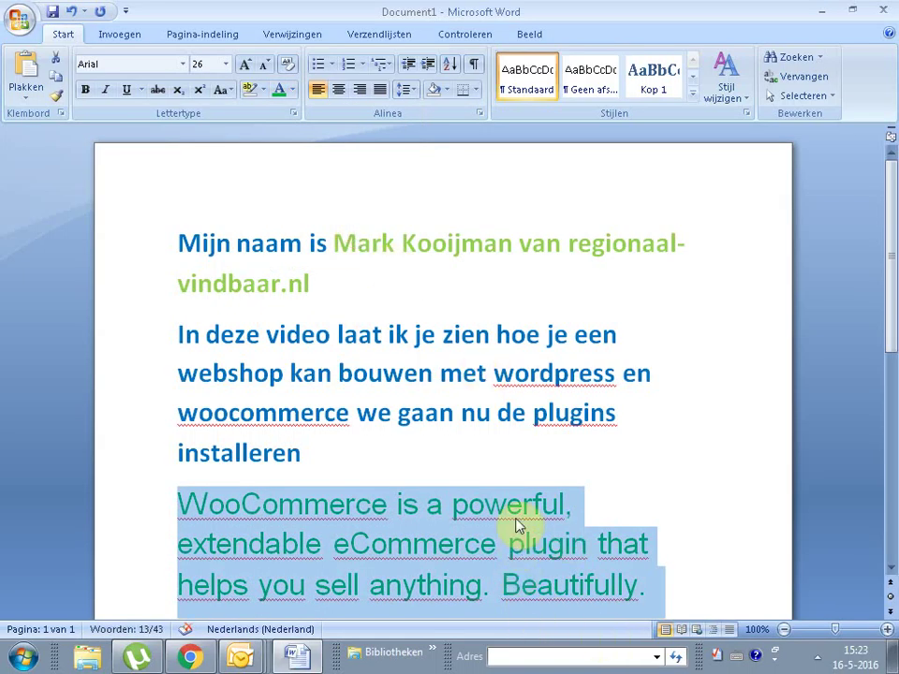
{"action": "left_click", "coordinate": [381, 476]}
Step: Look over the pasted eCommerce text, then minimise Word
{"action": "left_click_drag", "start_coordinate": [330, 543], "coordinate": [637, 599]}
{"action": "left_click", "coordinate": [508, 584]}
{"action": "left_click_drag", "start_coordinate": [496, 584], "coordinate": [695, 580]}
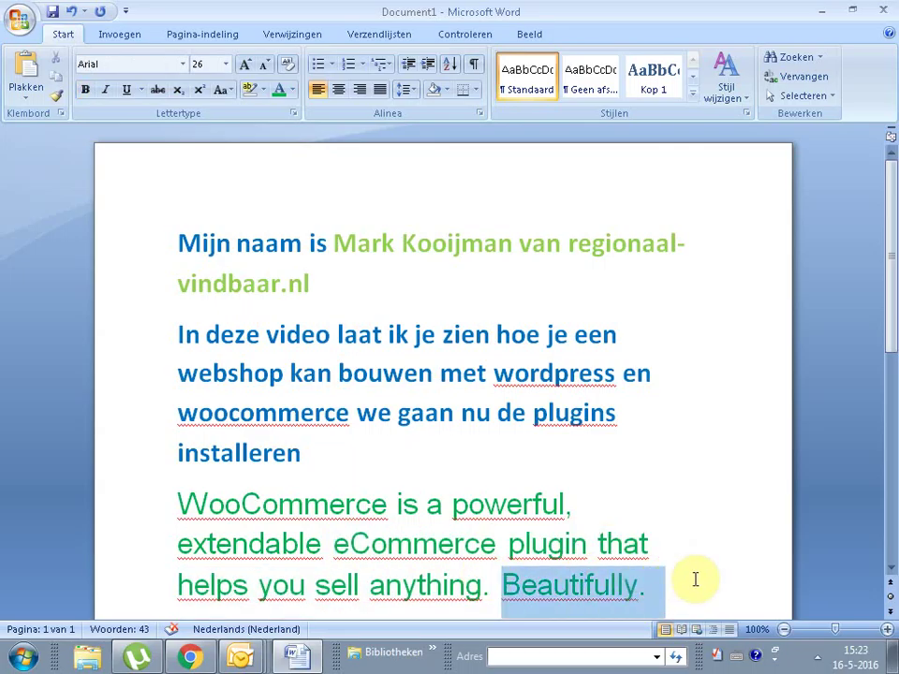
{"action": "left_click", "coordinate": [692, 498]}
{"action": "left_click", "coordinate": [820, 11]}
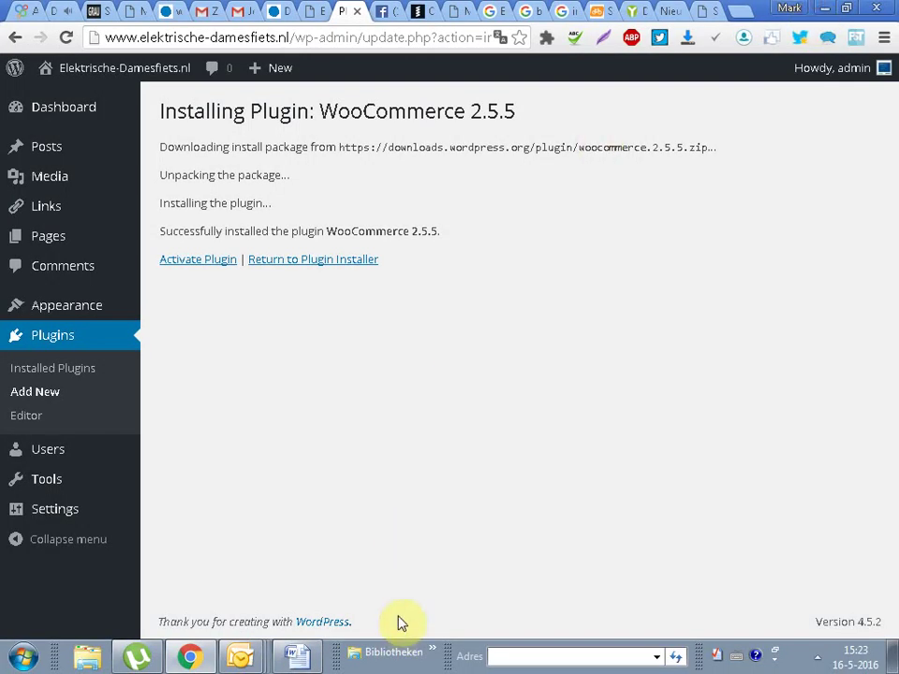
Step: Activate WooCommerce 2.5.5 and read the setup wizard's welcome text
{"action": "left_click", "coordinate": [187, 262]}
{"action": "left_click_drag", "start_coordinate": [159, 323], "coordinate": [662, 482]}
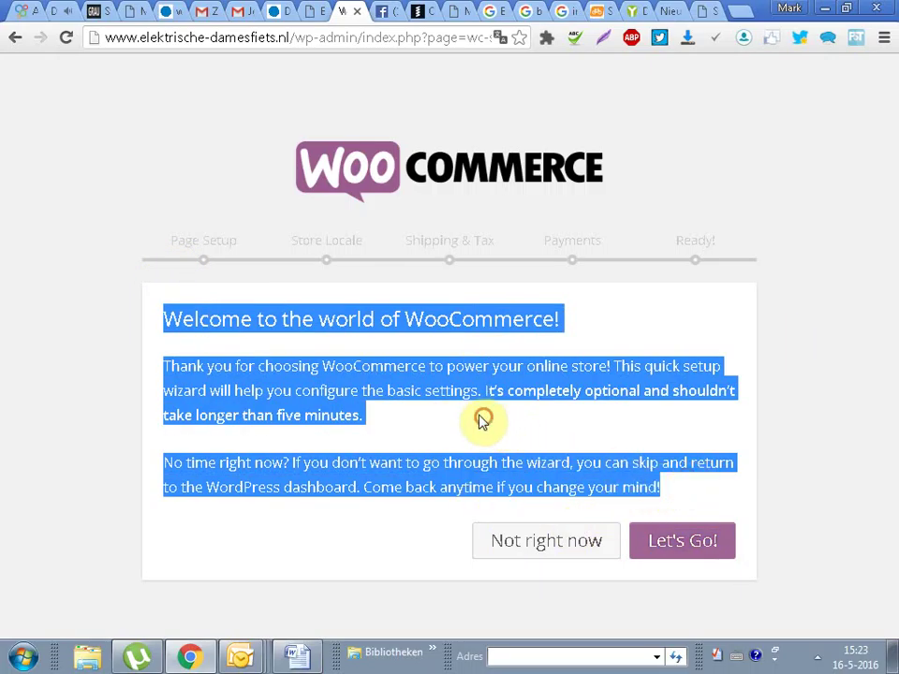
{"action": "left_click", "coordinate": [449, 421]}
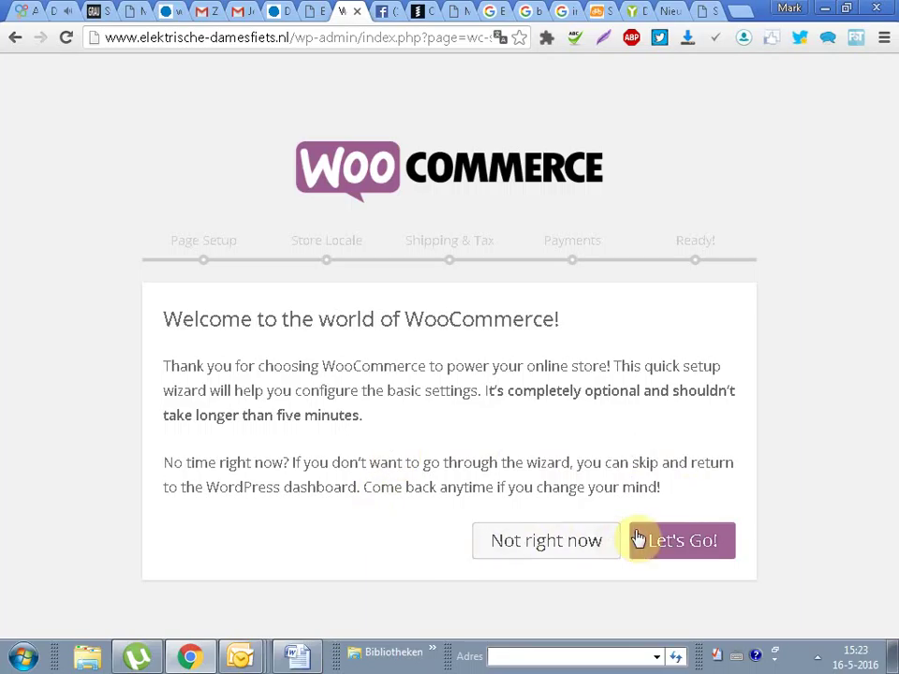
Step: Start the setup wizard and accept the default Page Setup, including the Shop page
{"action": "left_click", "coordinate": [695, 550]}
{"action": "scroll", "coordinate": [894, 281], "scroll_direction": "down", "scroll_amount": 2}
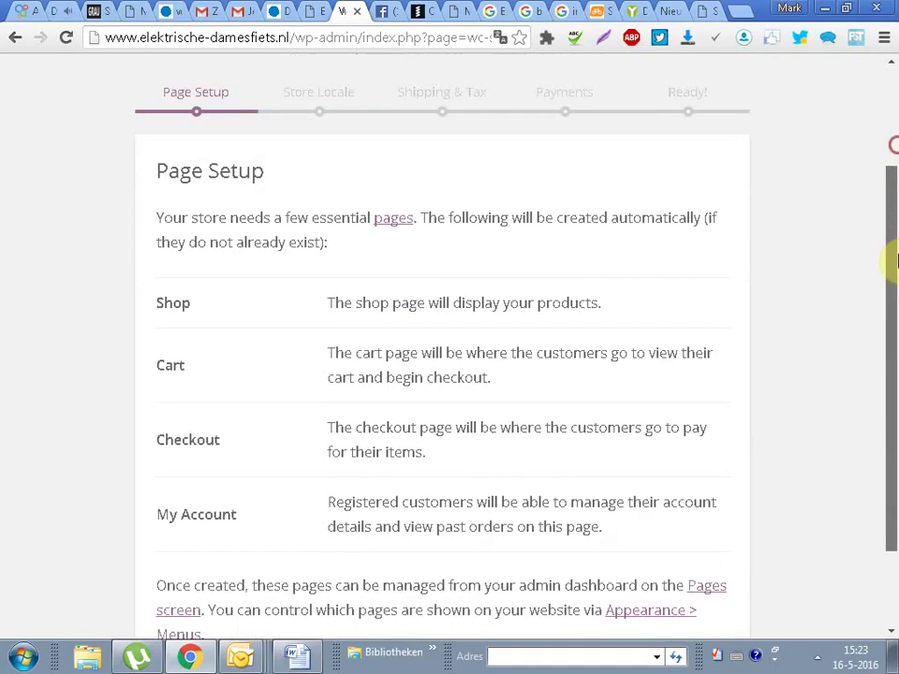
{"action": "scroll", "coordinate": [894, 262], "scroll_direction": "down", "scroll_amount": 1}
{"action": "left_click_drag", "start_coordinate": [153, 267], "coordinate": [265, 281]}
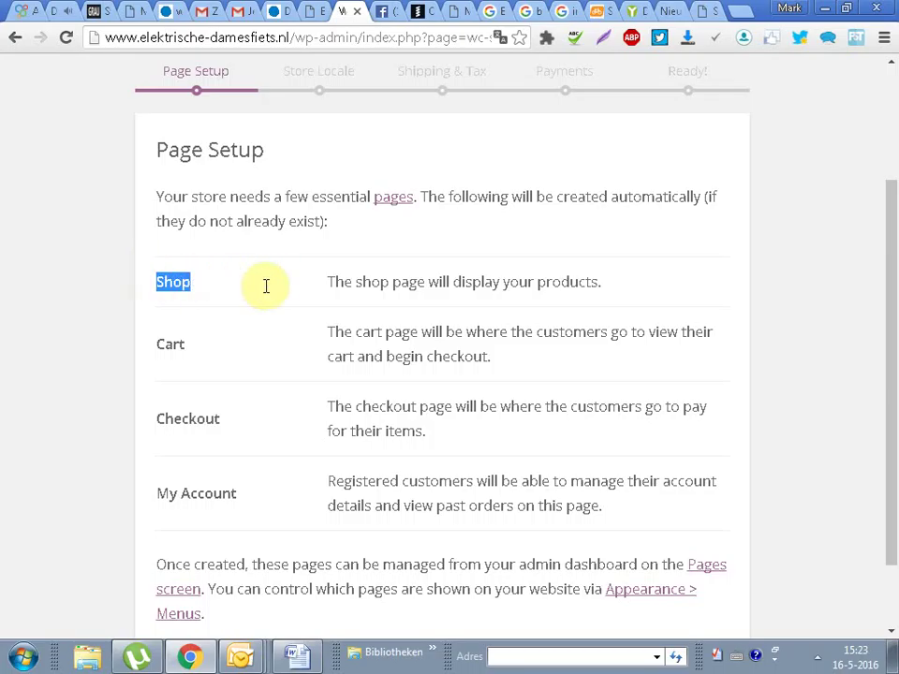
{"action": "left_click_drag", "start_coordinate": [326, 281], "coordinate": [572, 267]}
{"action": "left_click", "coordinate": [565, 278]}
{"action": "triple_click", "coordinate": [566, 277]}
{"action": "left_click", "coordinate": [656, 257]}
{"action": "scroll", "coordinate": [842, 328], "scroll_direction": "down", "scroll_amount": 1}
{"action": "left_click", "coordinate": [681, 586]}
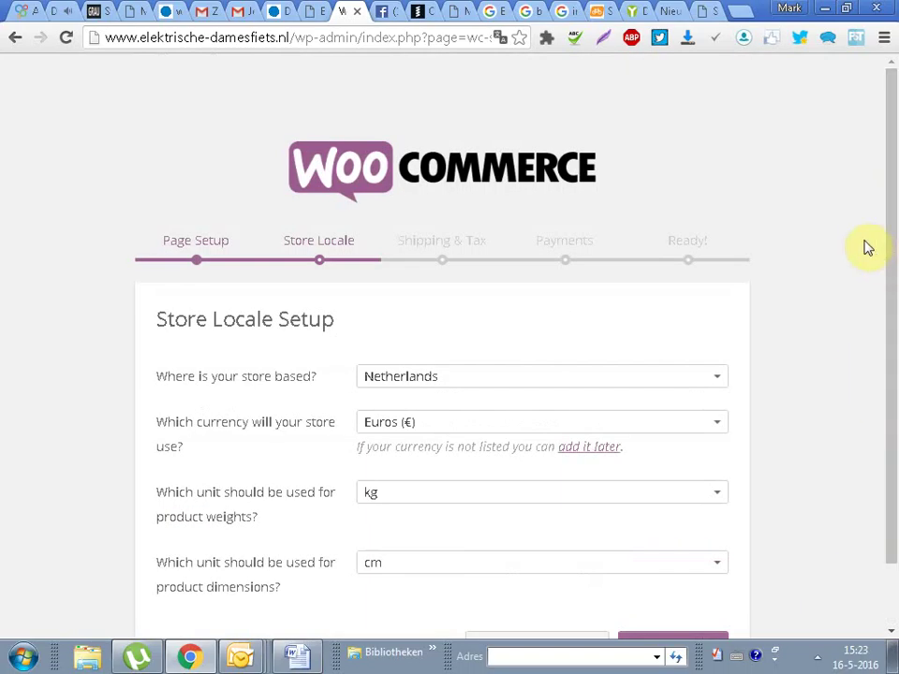
Step: Confirm the Netherlands, euro, kg and cm store locale and skip Shipping & Tax
{"action": "left_click_drag", "start_coordinate": [892, 165], "coordinate": [867, 293]}
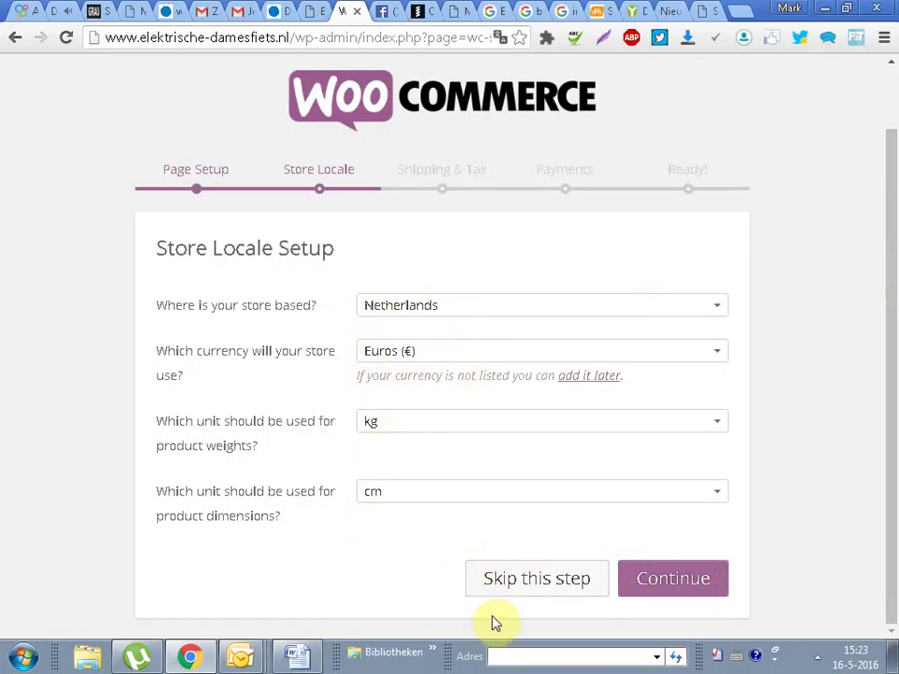
{"action": "left_click", "coordinate": [689, 587]}
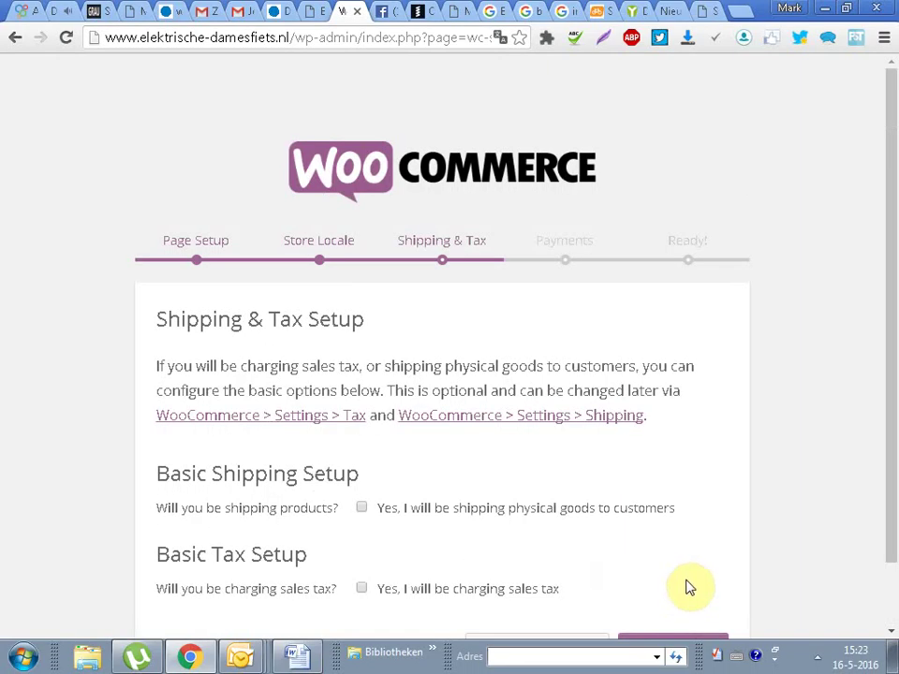
{"action": "scroll", "coordinate": [889, 384], "scroll_direction": "down", "scroll_amount": 1}
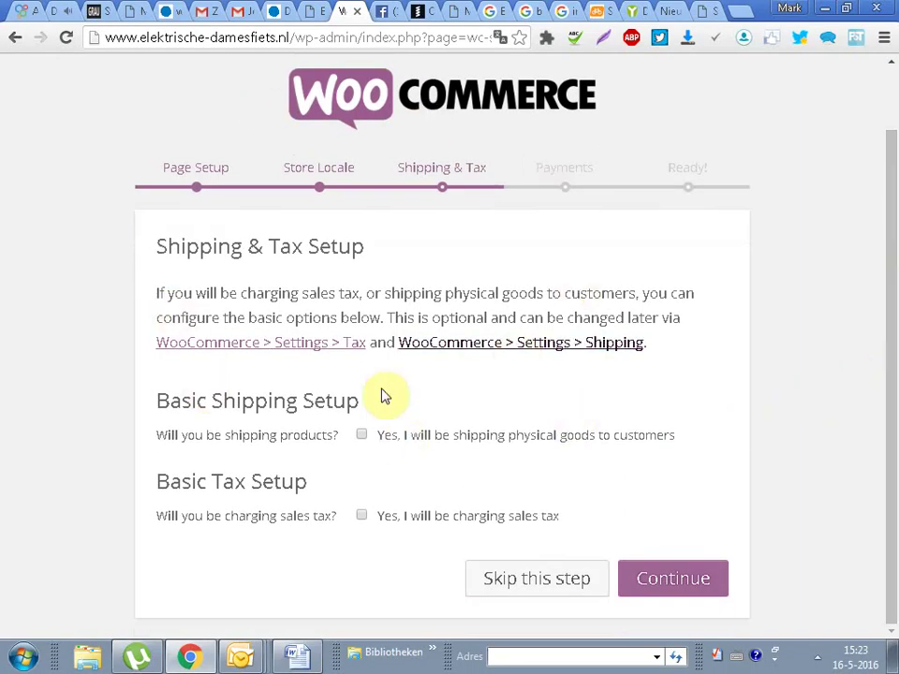
{"action": "left_click_drag", "start_coordinate": [133, 246], "coordinate": [624, 506]}
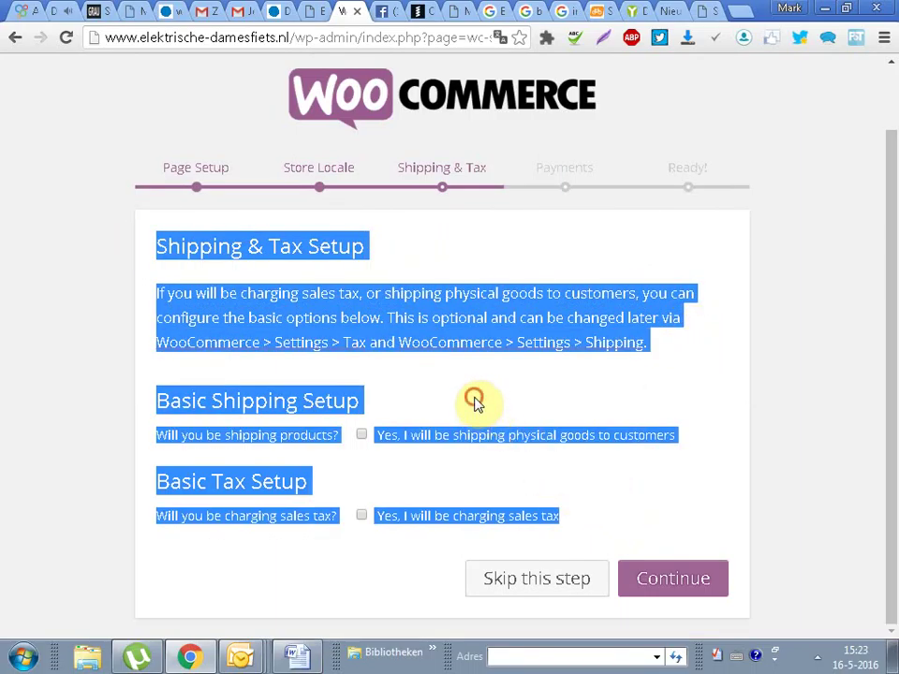
{"action": "left_click", "coordinate": [475, 403]}
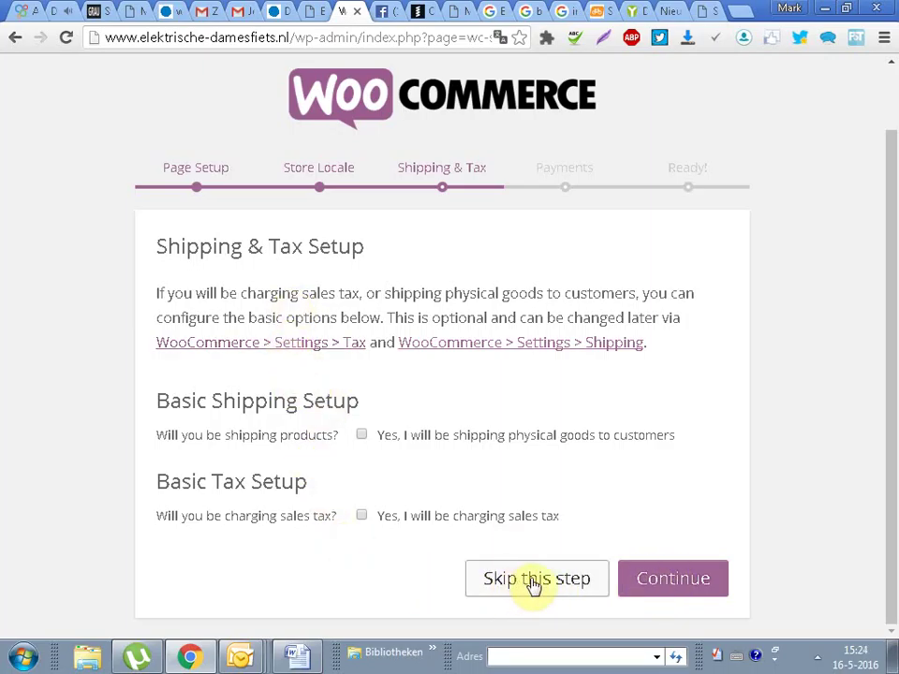
{"action": "left_click", "coordinate": [533, 581]}
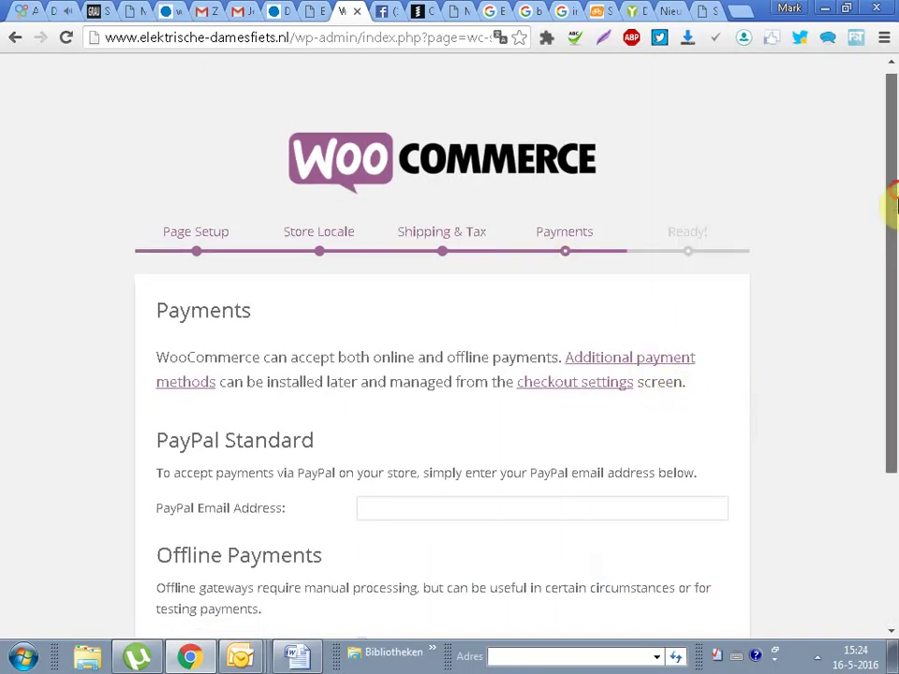
Step: Get past the Payments step of the WooCommerce wizard
{"action": "left_click_drag", "start_coordinate": [891, 202], "coordinate": [891, 351]}
{"action": "left_click_drag", "start_coordinate": [528, 506], "coordinate": [140, 91]}
{"action": "left_click", "coordinate": [374, 125]}
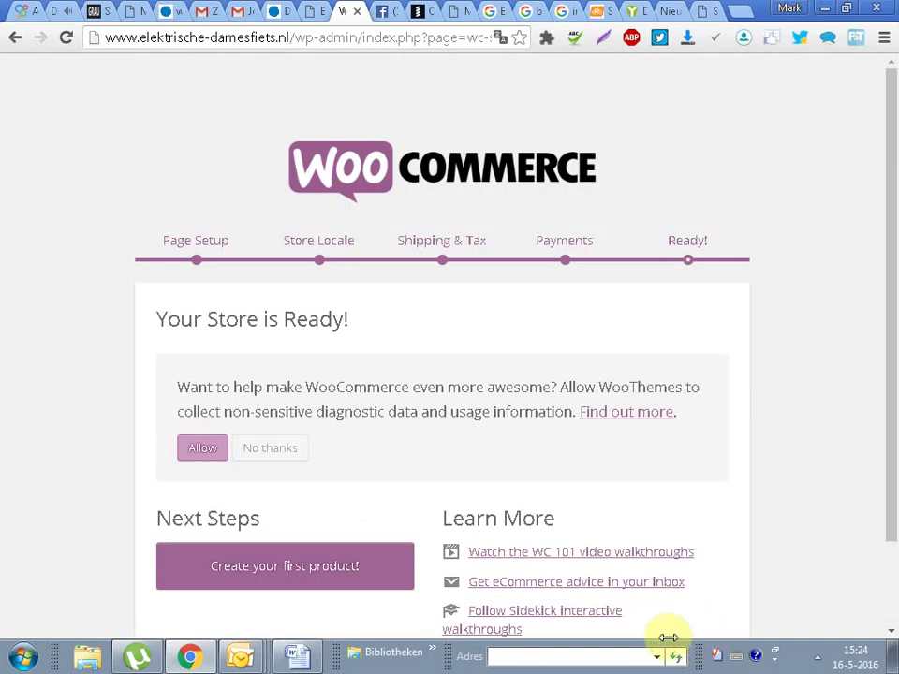
{"action": "scroll", "coordinate": [877, 417], "scroll_direction": "down", "scroll_amount": 2}
{"action": "left_click", "coordinate": [556, 513]}
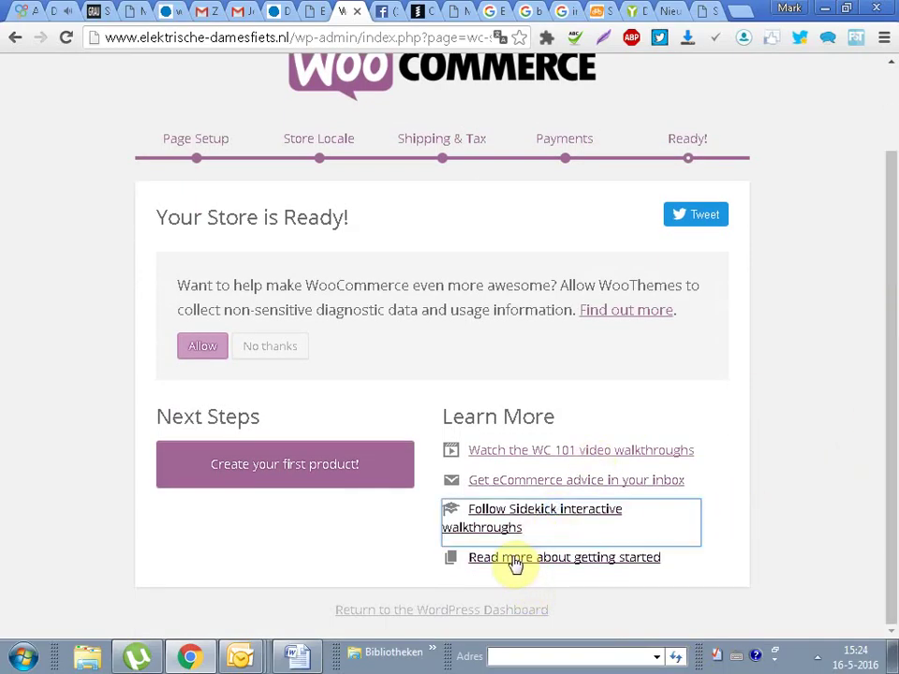
Step: Return to the WordPress dashboard from the 'Your Store is Ready!' screen
{"action": "left_click_drag", "start_coordinate": [187, 283], "coordinate": [718, 307]}
{"action": "left_click", "coordinate": [364, 346]}
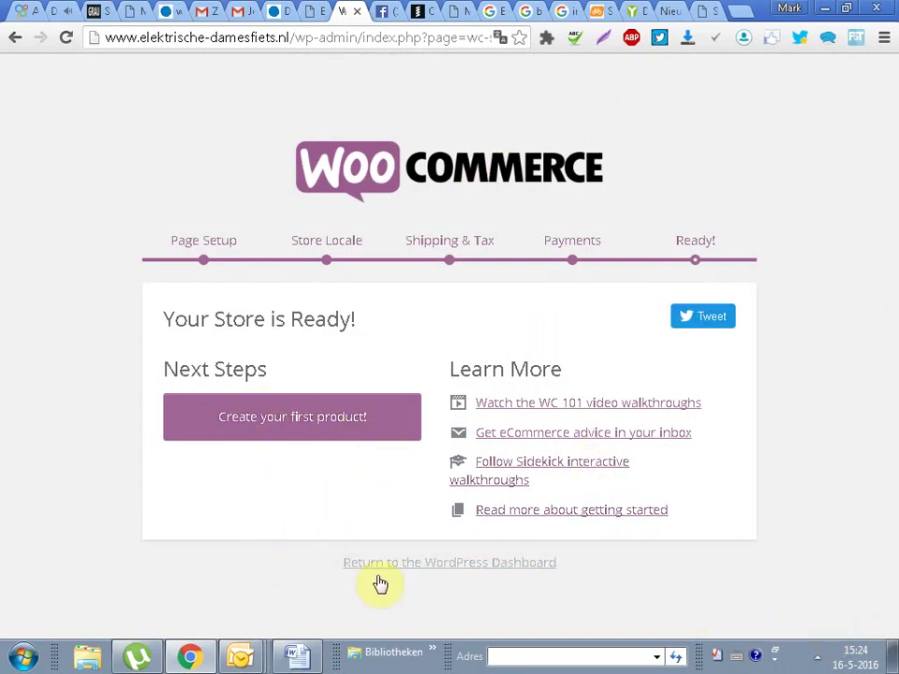
{"action": "left_click", "coordinate": [562, 565]}
{"action": "left_click_drag", "start_coordinate": [342, 559], "coordinate": [522, 604]}
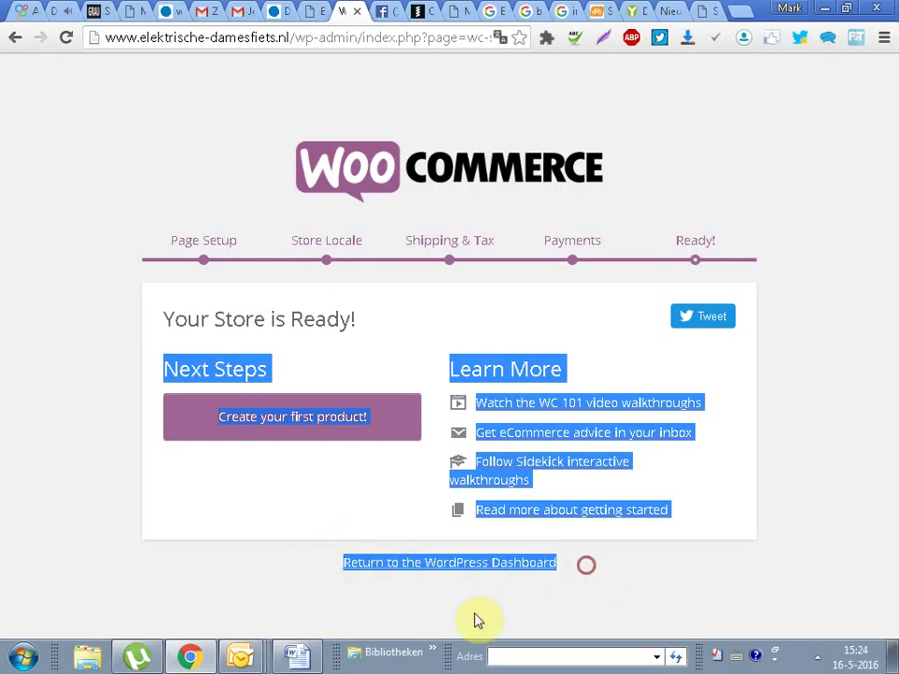
{"action": "left_click", "coordinate": [482, 568]}
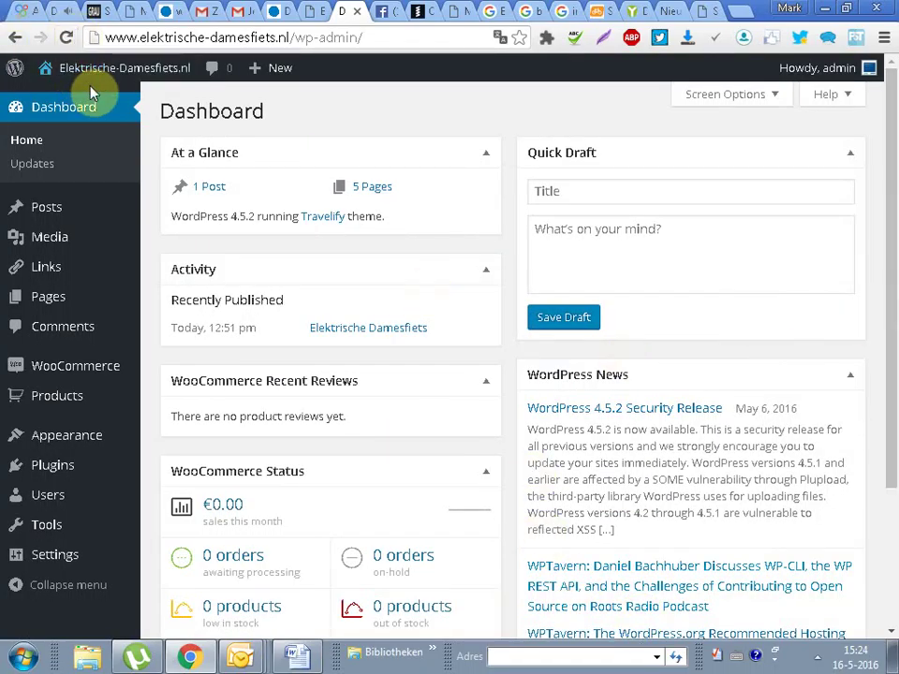
Step: Go to Plugins > Add New from the admin sidebar
{"action": "mouse_move", "coordinate": [60, 433]}
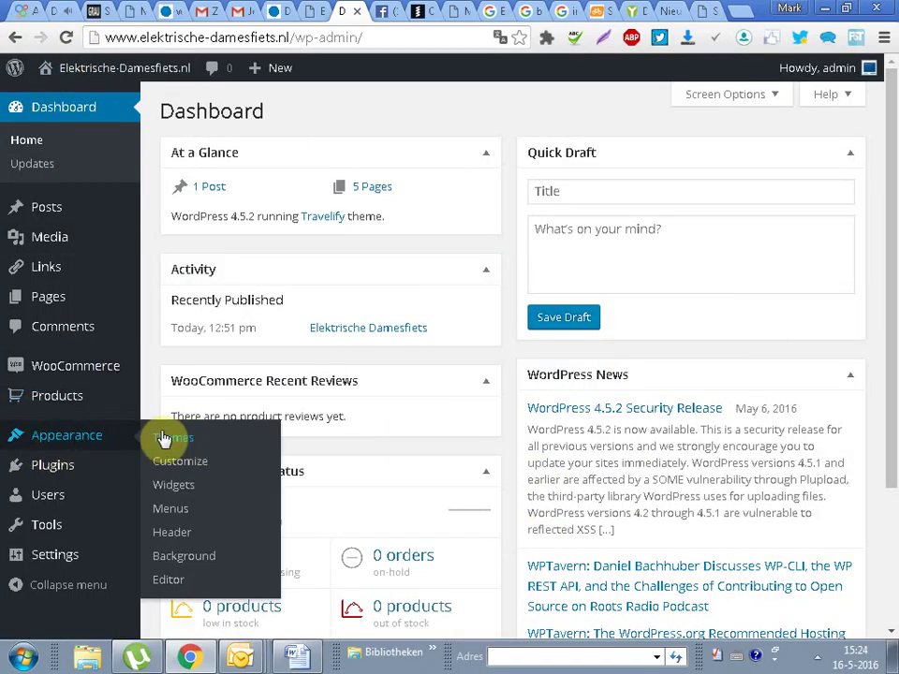
{"action": "mouse_move", "coordinate": [67, 395]}
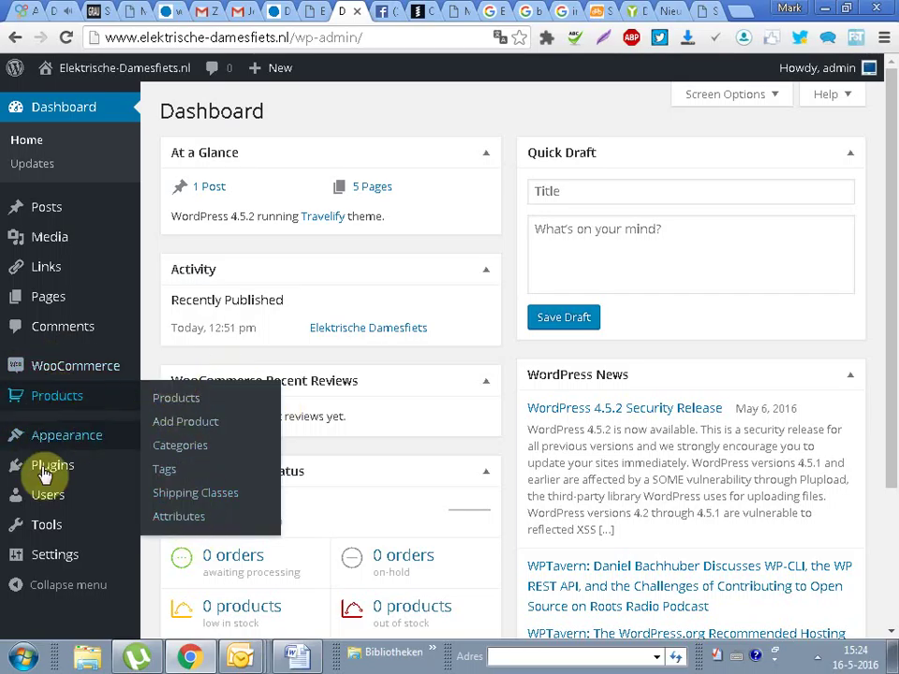
{"action": "mouse_move", "coordinate": [46, 465]}
{"action": "left_click", "coordinate": [182, 493]}
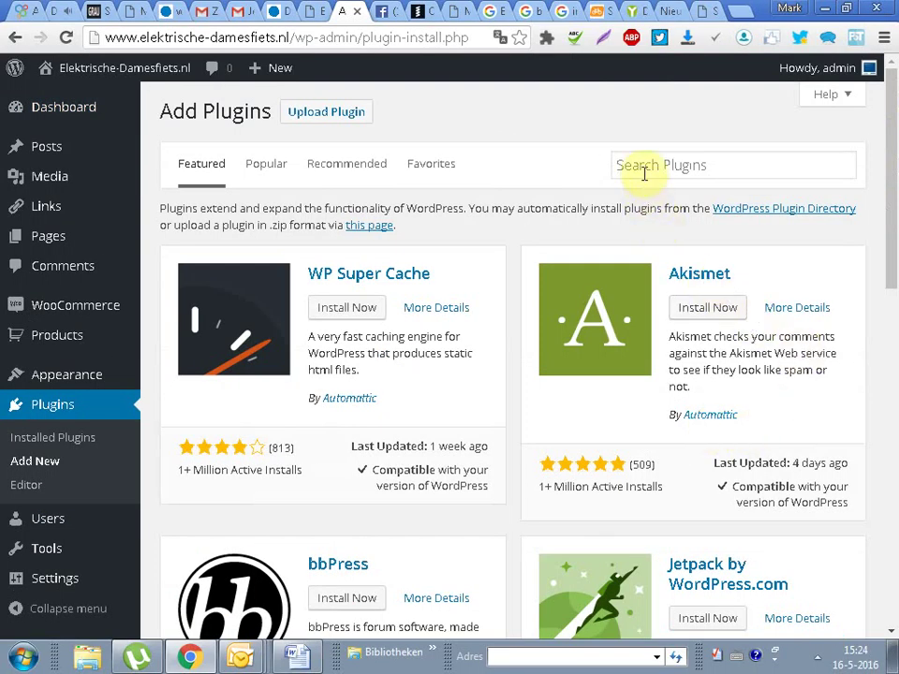
Step: Search plugins for 'woocommerce nl' and highlight the WooCommerce (nl) description
{"action": "left_click", "coordinate": [644, 170]}
{"action": "type", "text": "woo"}
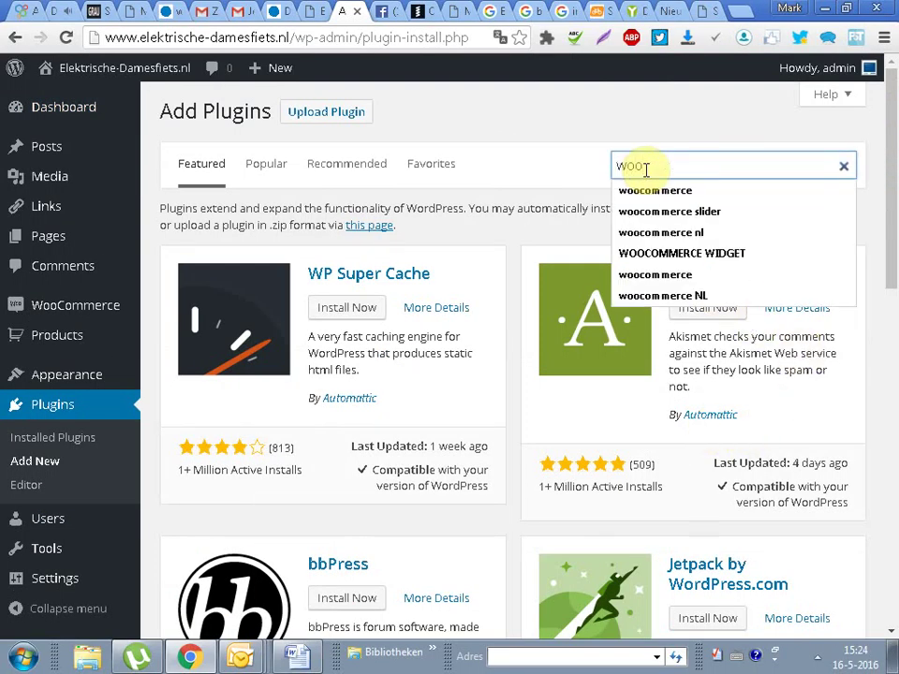
{"action": "left_click", "coordinate": [655, 190]}
{"action": "type", "text": "nl"}
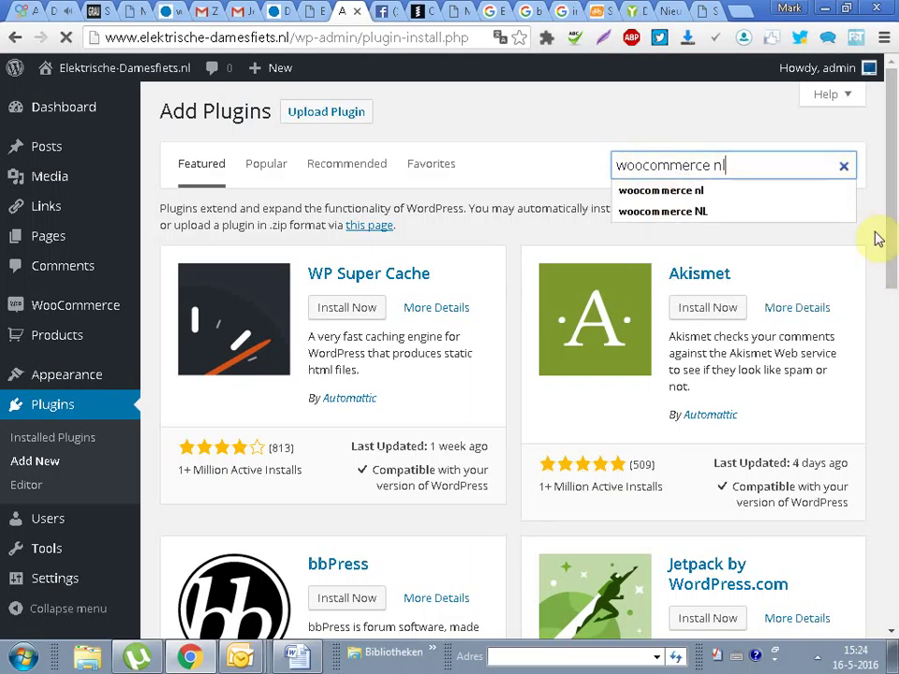
{"action": "left_click", "coordinate": [716, 188]}
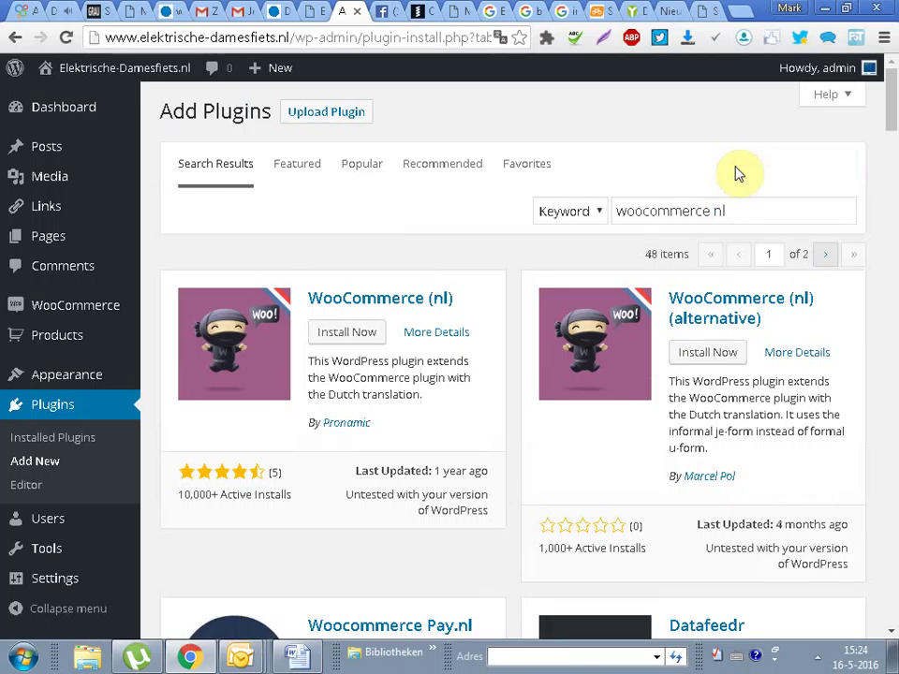
{"action": "left_click_drag", "start_coordinate": [311, 361], "coordinate": [425, 396]}
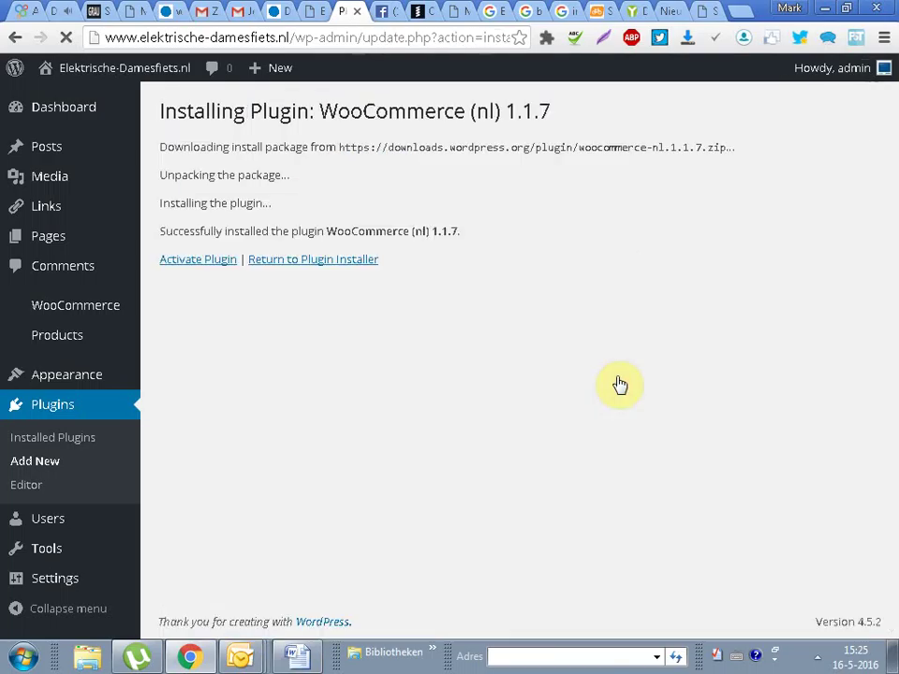
Step: Activate the WooCommerce (nl) plugin and review the selling location and customer address options
{"action": "left_click", "coordinate": [194, 267]}
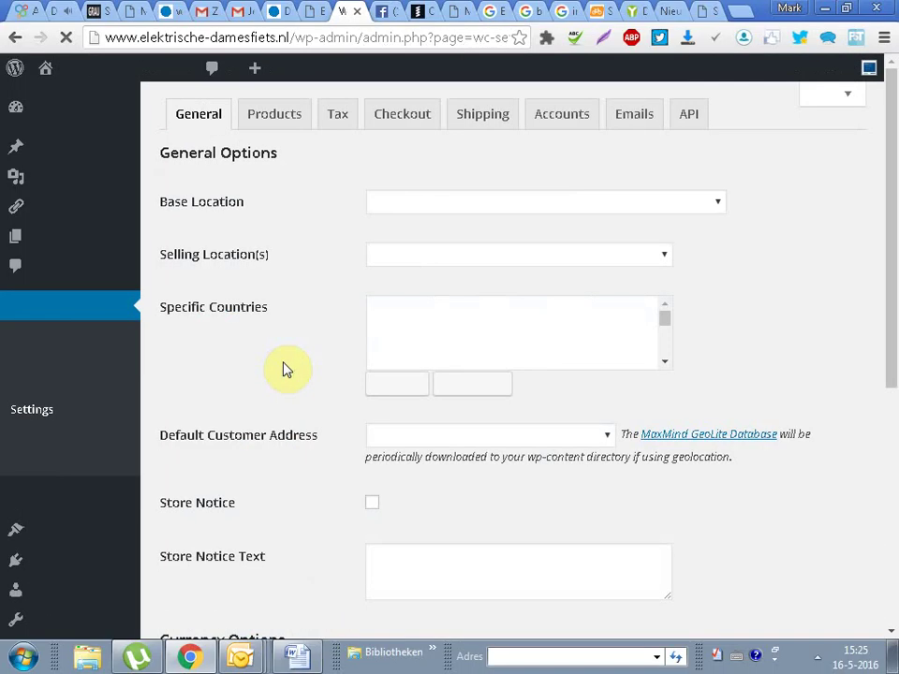
{"action": "left_click", "coordinate": [525, 256]}
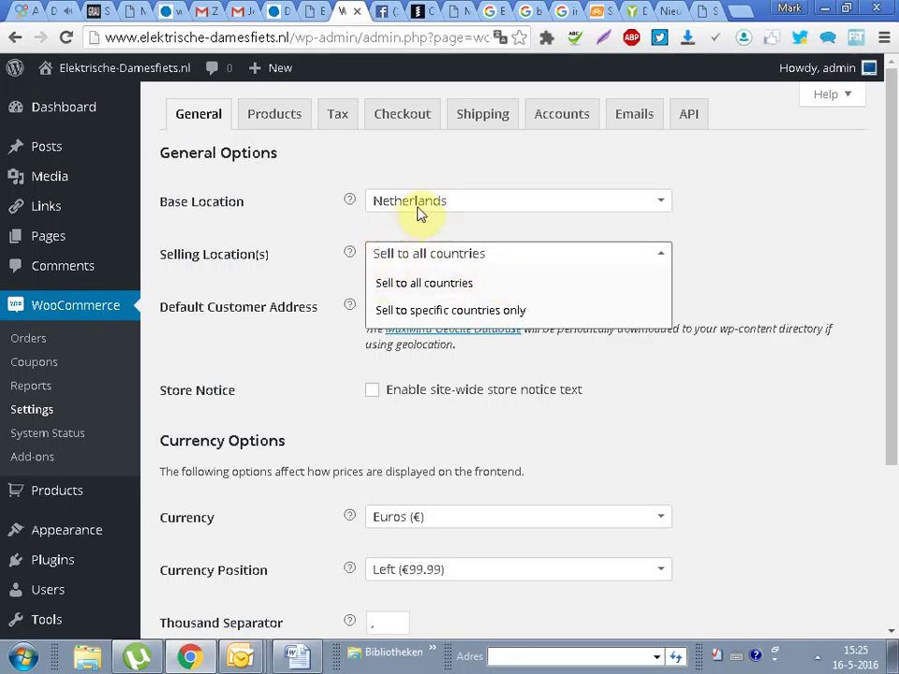
{"action": "left_click", "coordinate": [288, 239]}
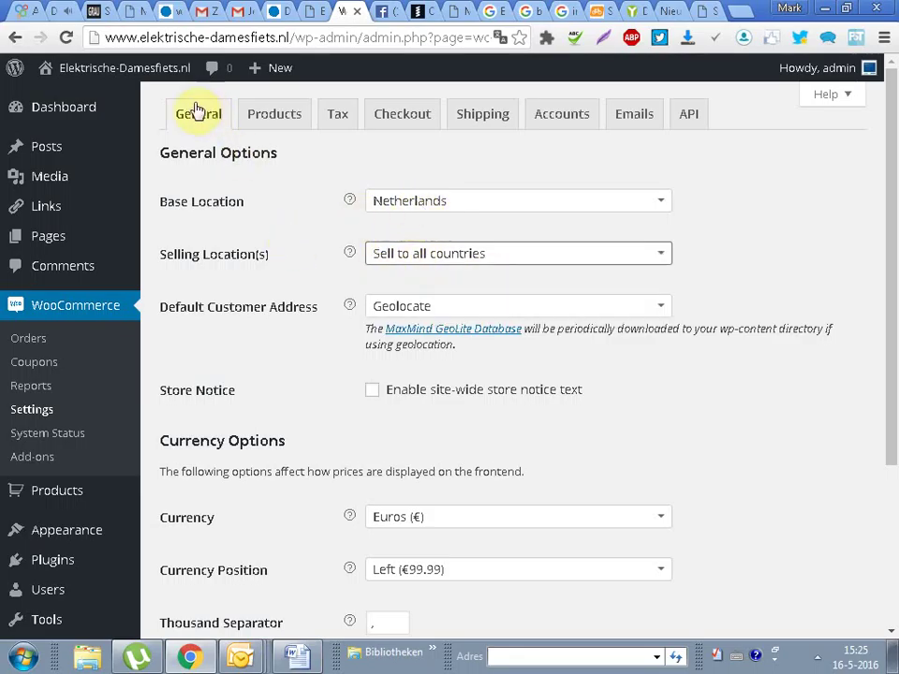
{"action": "left_click", "coordinate": [455, 309]}
{"action": "left_click", "coordinate": [292, 227]}
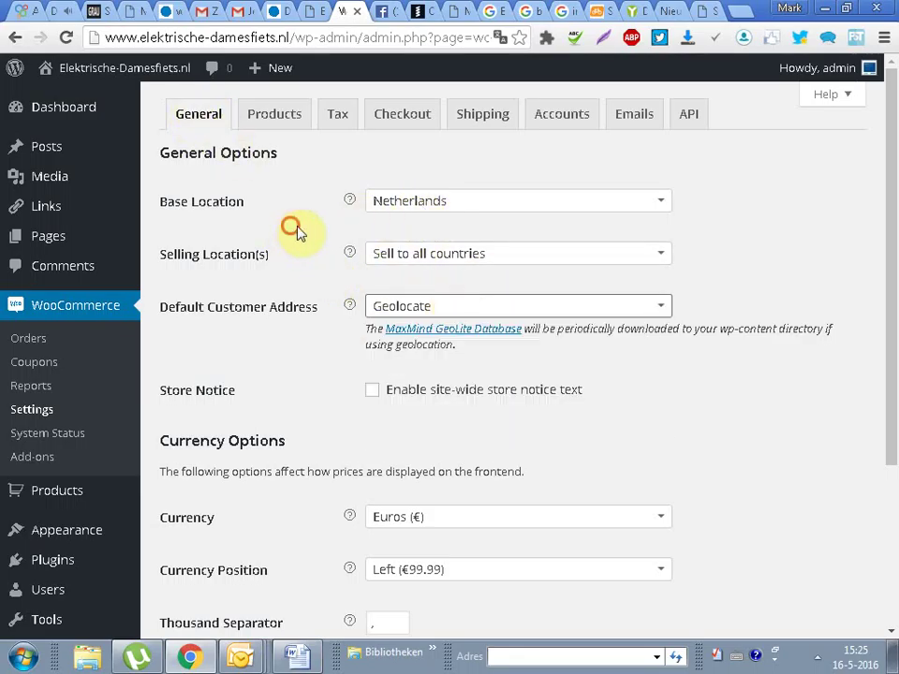
{"action": "left_click", "coordinate": [425, 254]}
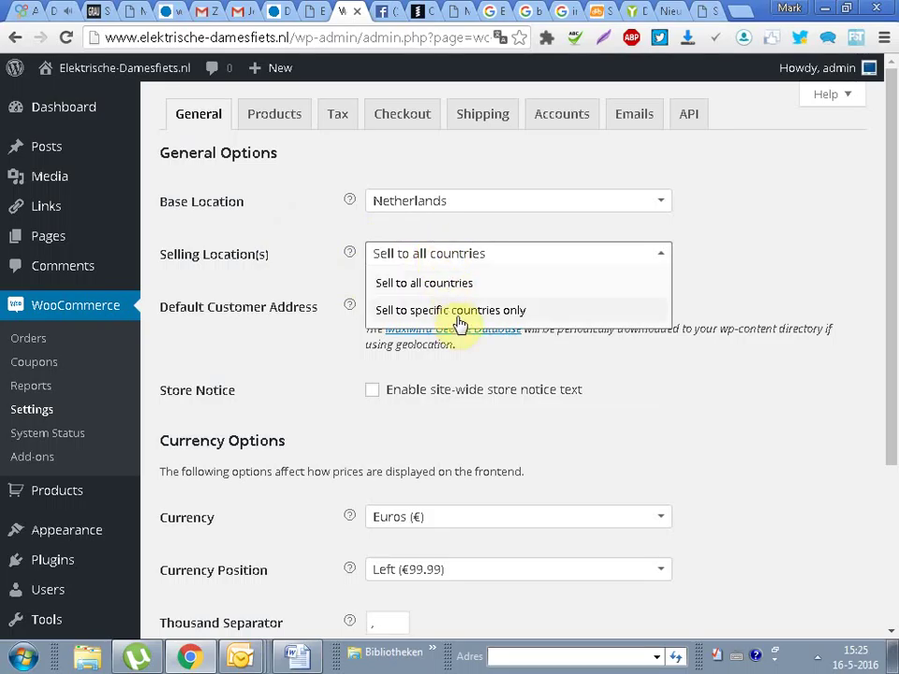
Step: Set Selling Location(s) to 'Sell to specific countries only' with Netherlands
{"action": "left_click", "coordinate": [456, 311]}
{"action": "left_click", "coordinate": [418, 292]}
{"action": "type", "text": "Neder"}
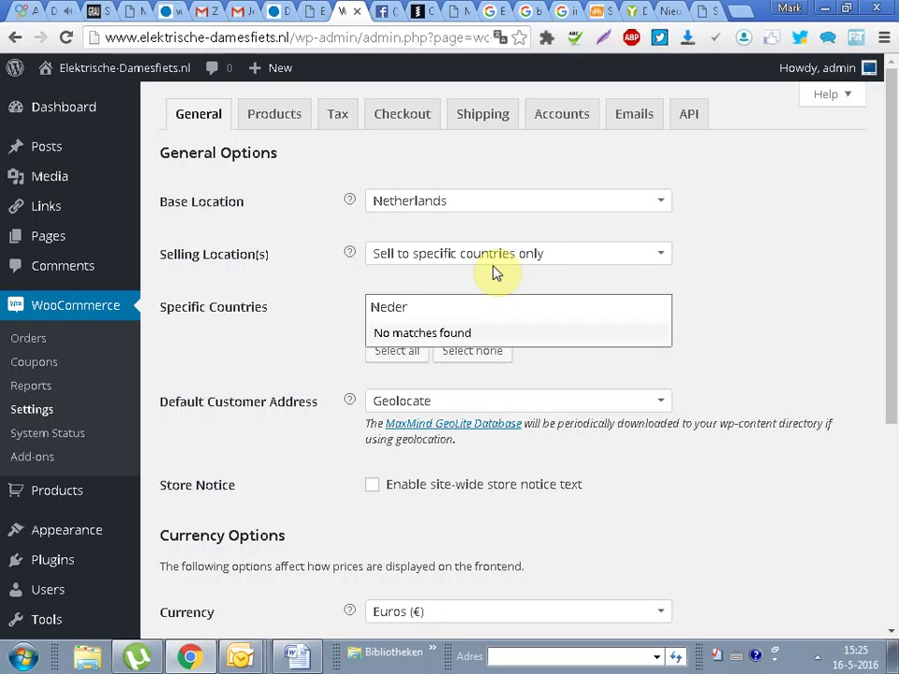
{"action": "key", "text": "BackSpace"}
{"action": "key", "text": "BackSpace"}
{"action": "key", "text": "BackSpace"}
{"action": "key", "text": "BackSpace"}
{"action": "type", "text": "et"}
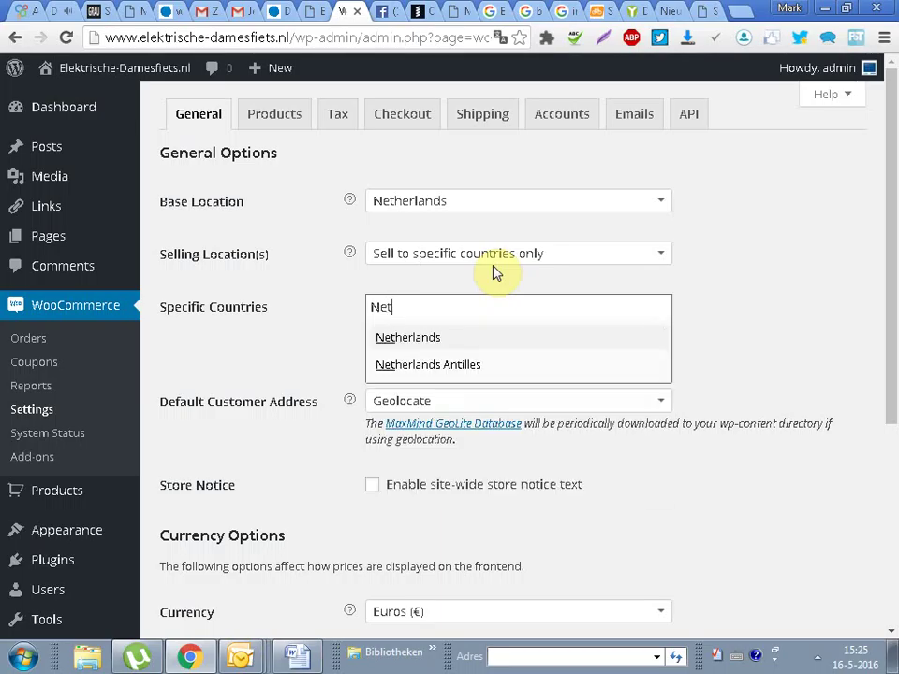
{"action": "left_click", "coordinate": [405, 339]}
Step: Keep Geolocate as the default customer address and save the General settings
{"action": "scroll", "coordinate": [840, 364], "scroll_direction": "down", "scroll_amount": 2}
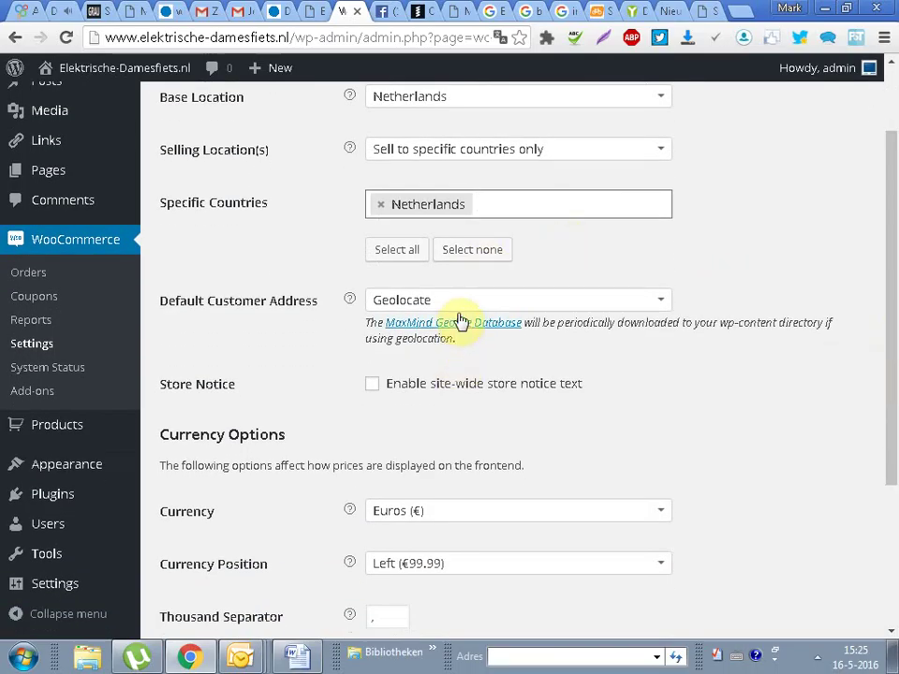
{"action": "left_click", "coordinate": [462, 304]}
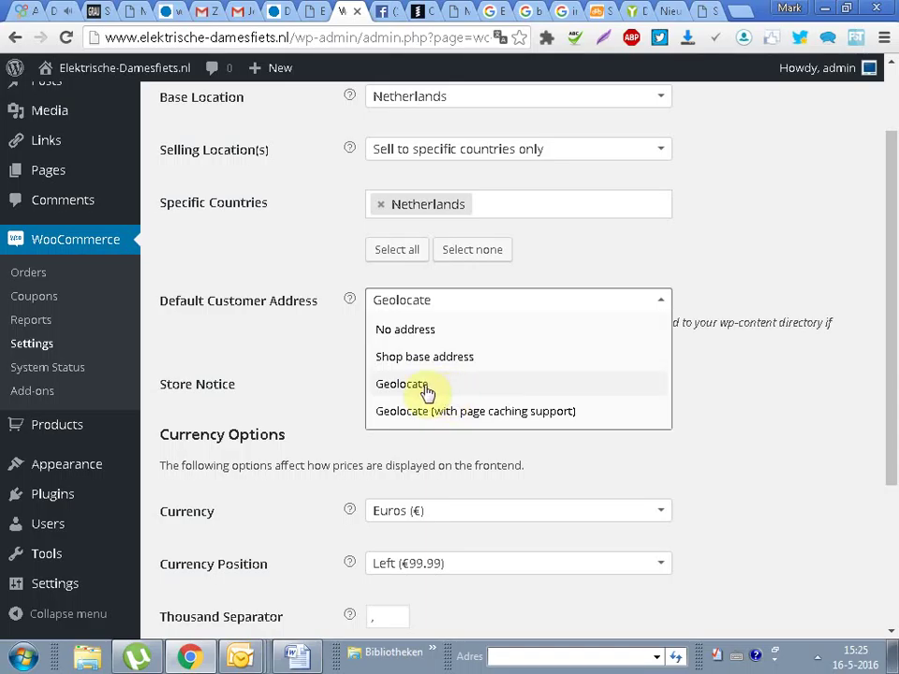
{"action": "left_click", "coordinate": [389, 386]}
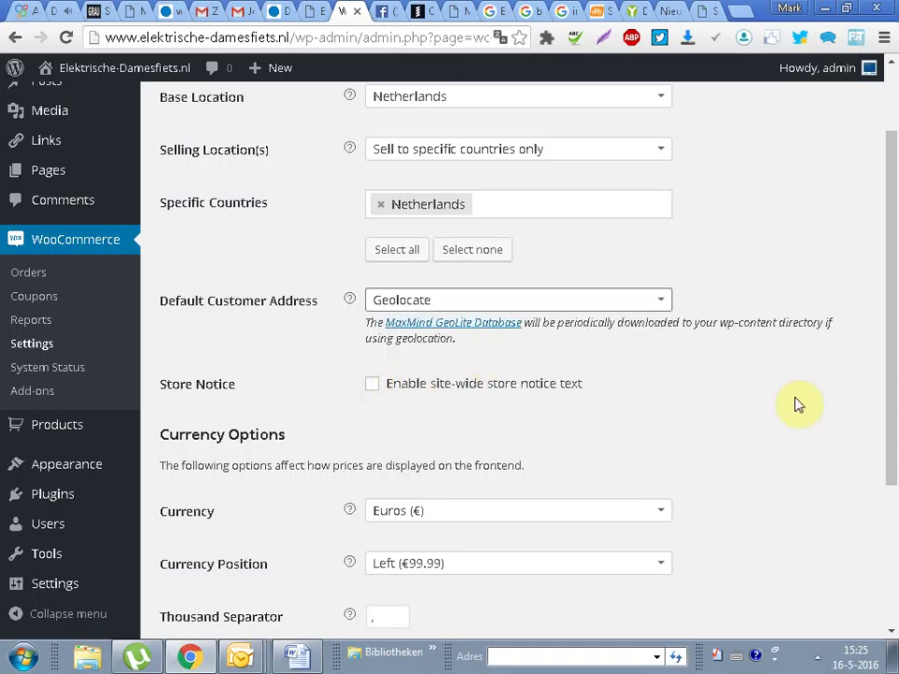
{"action": "scroll", "coordinate": [895, 367], "scroll_direction": "down", "scroll_amount": 3}
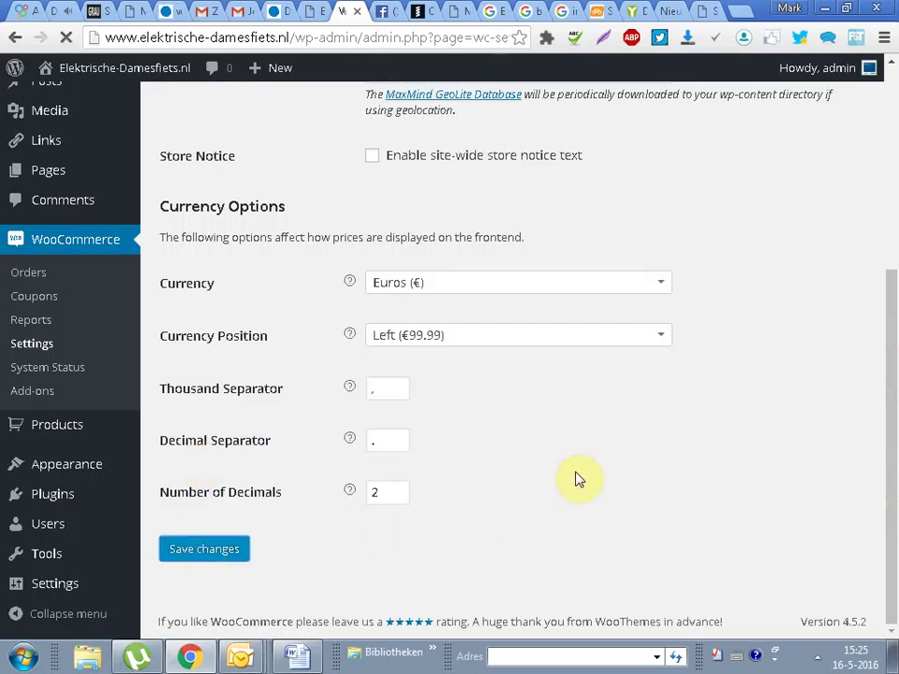
{"action": "left_click", "coordinate": [302, 124]}
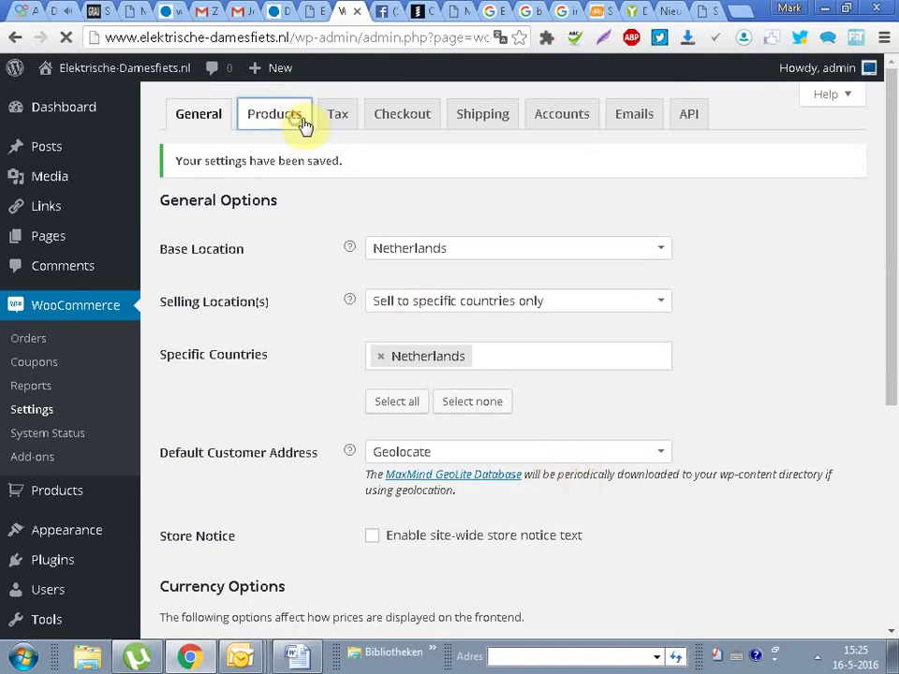
Step: Browse the Tax, Checkout, Shipping, Accounts and Emails settings tabs
{"action": "left_click", "coordinate": [348, 119]}
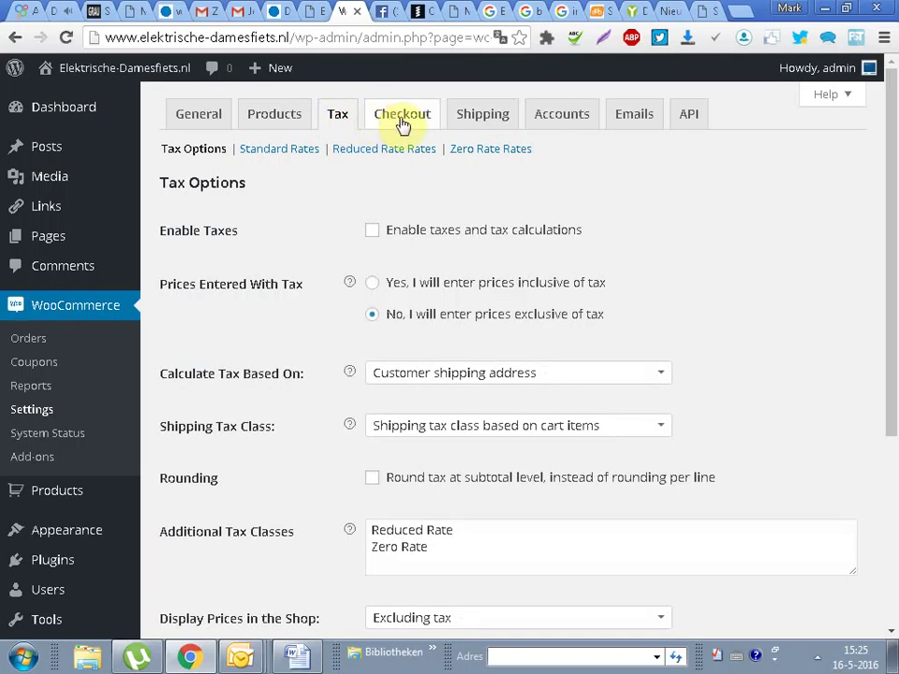
{"action": "left_click", "coordinate": [405, 124]}
{"action": "left_click", "coordinate": [490, 119]}
{"action": "left_click", "coordinate": [569, 124]}
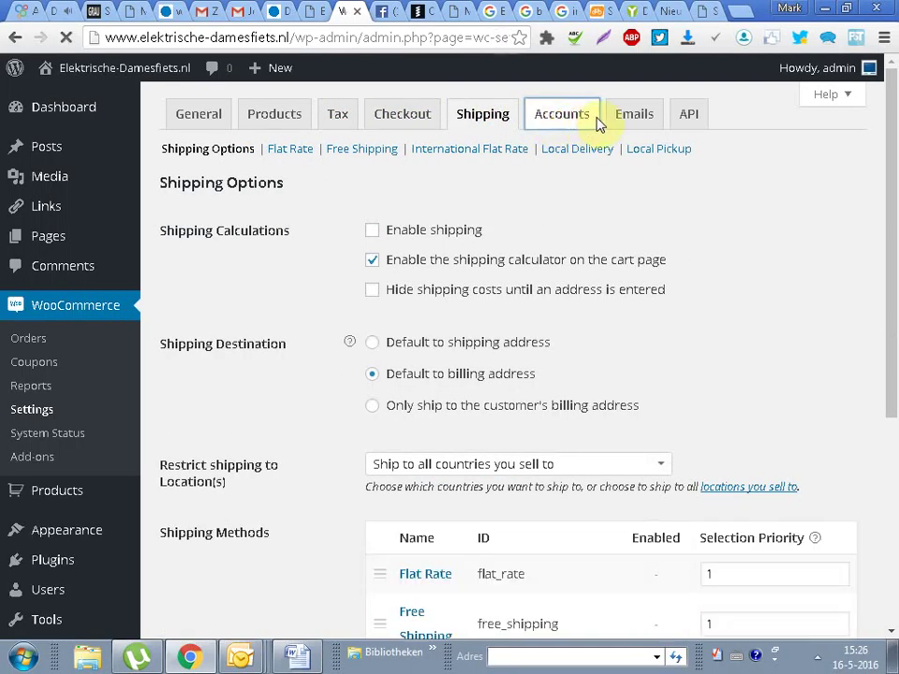
{"action": "left_click", "coordinate": [644, 123]}
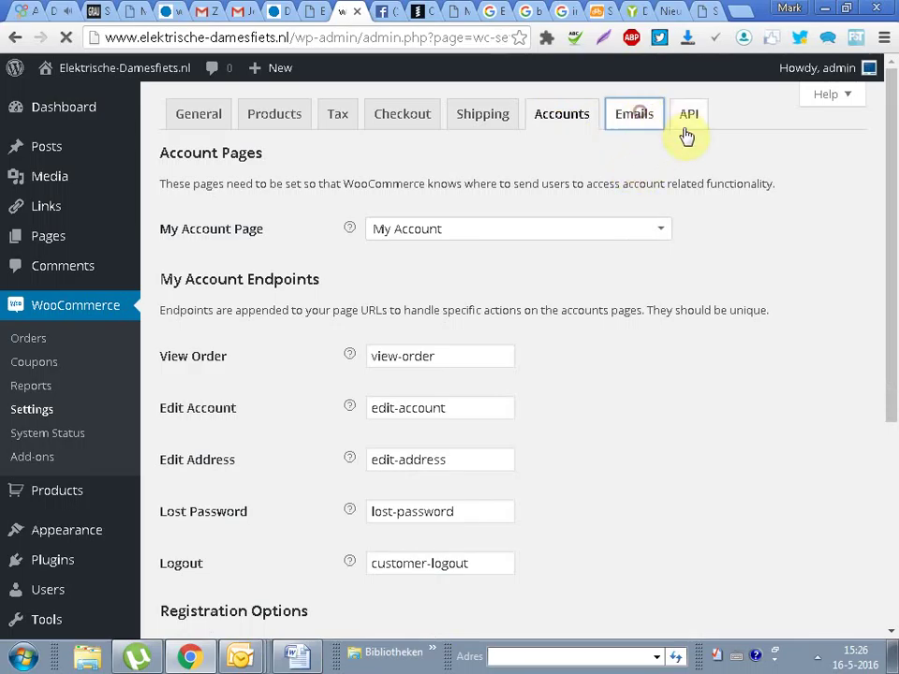
{"action": "left_click_drag", "start_coordinate": [894, 229], "coordinate": [883, 495]}
Step: Replace the 'Powered by WooCommerce' footer credit with 'Regionaal-vindbaar.nl' and save
{"action": "left_click", "coordinate": [515, 265]}
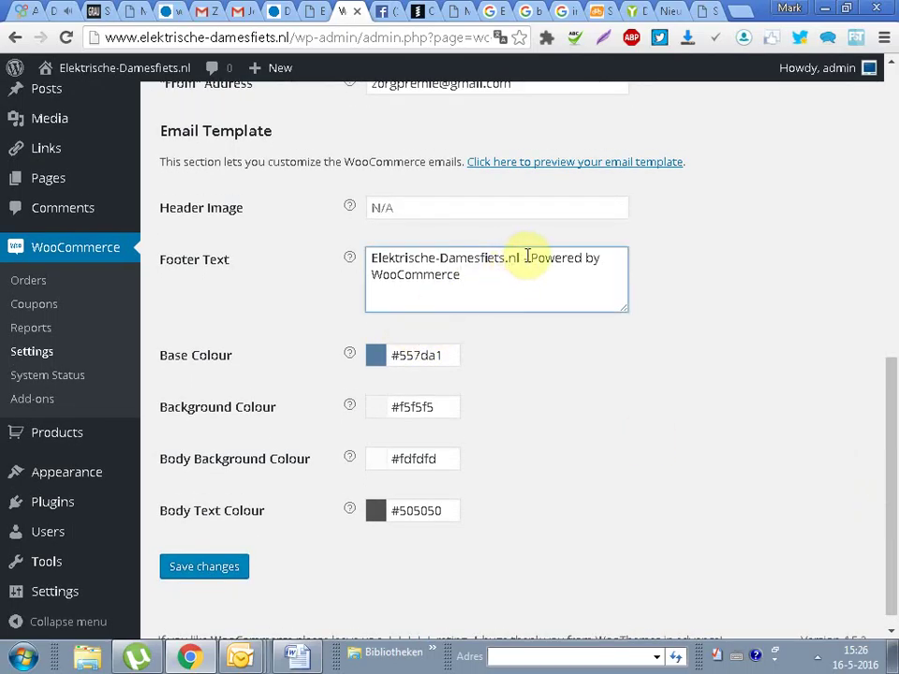
{"action": "left_click_drag", "start_coordinate": [530, 258], "coordinate": [609, 276]}
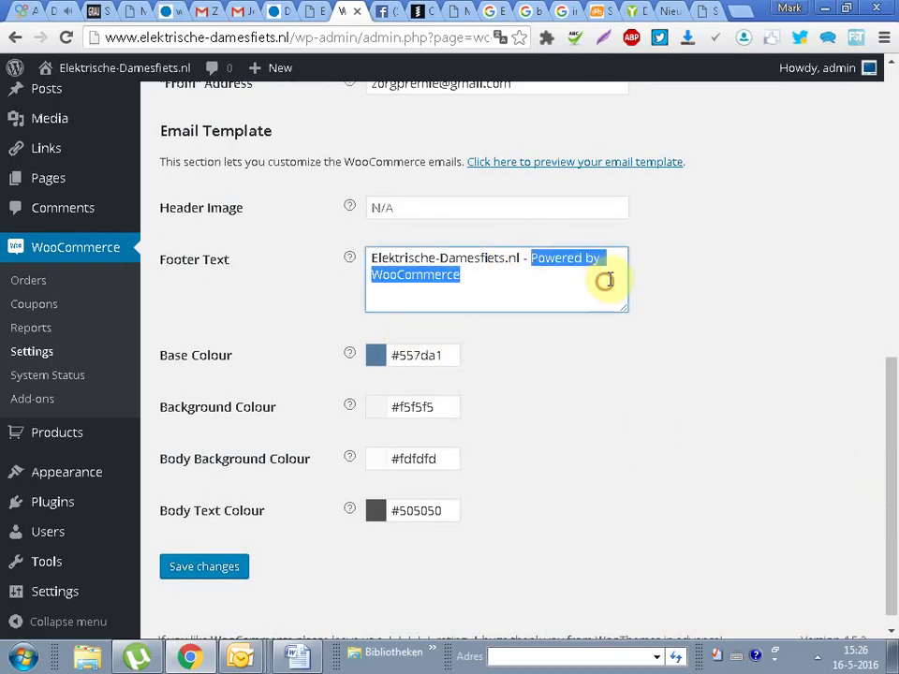
{"action": "key", "text": "BackSpace"}
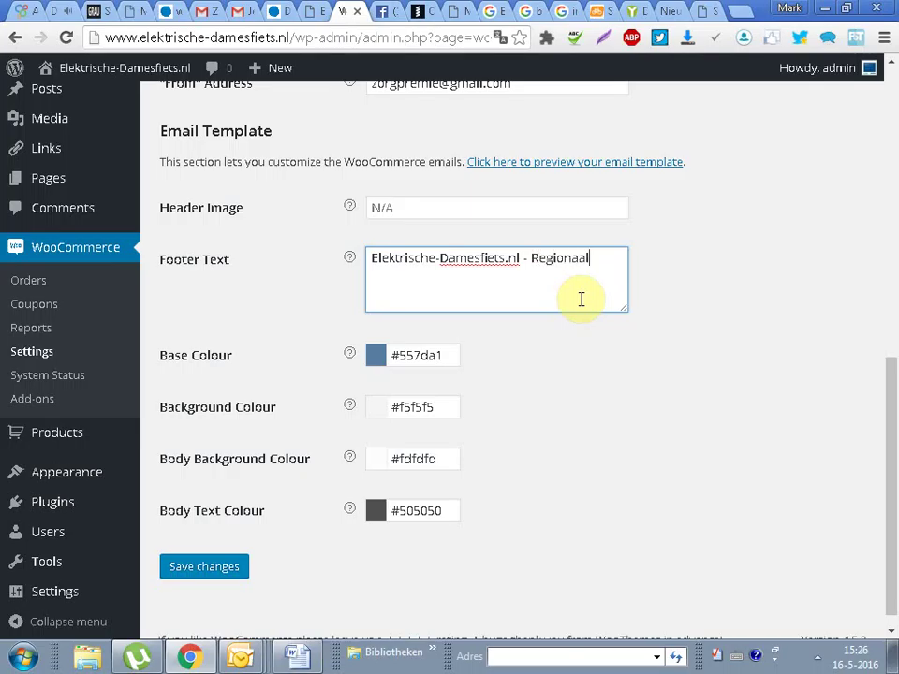
{"action": "type", "text": "Regionaalvindbaar.nl"}
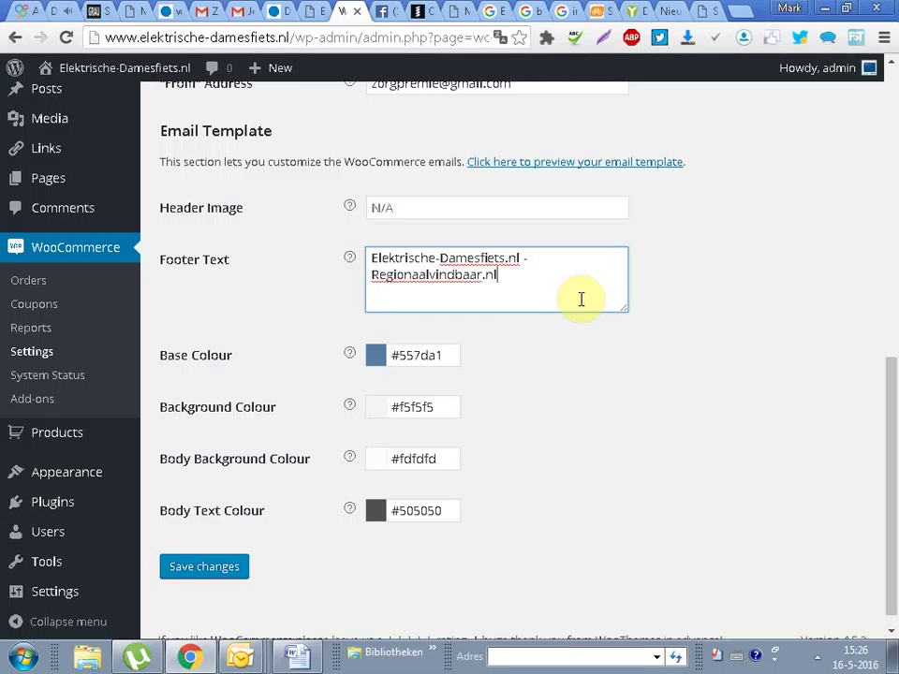
{"action": "left_click", "coordinate": [408, 274]}
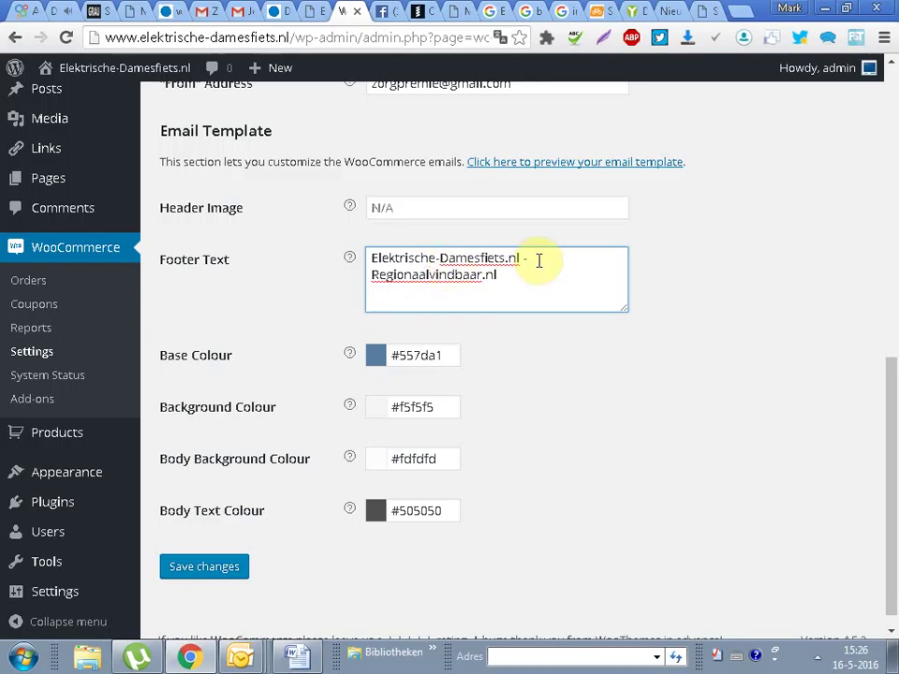
{"action": "type", "text": "-"}
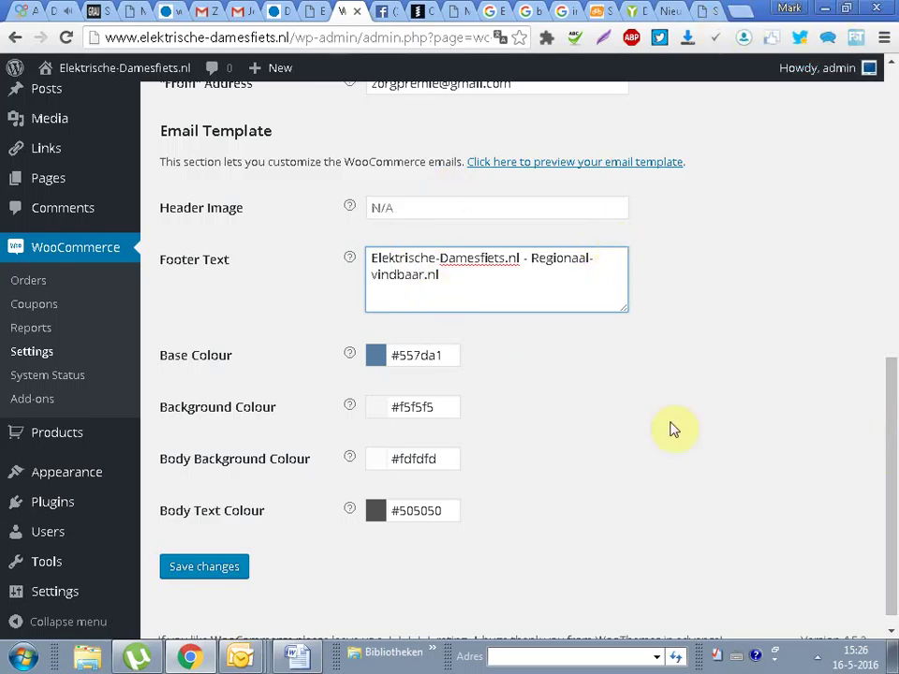
{"action": "left_click", "coordinate": [197, 569]}
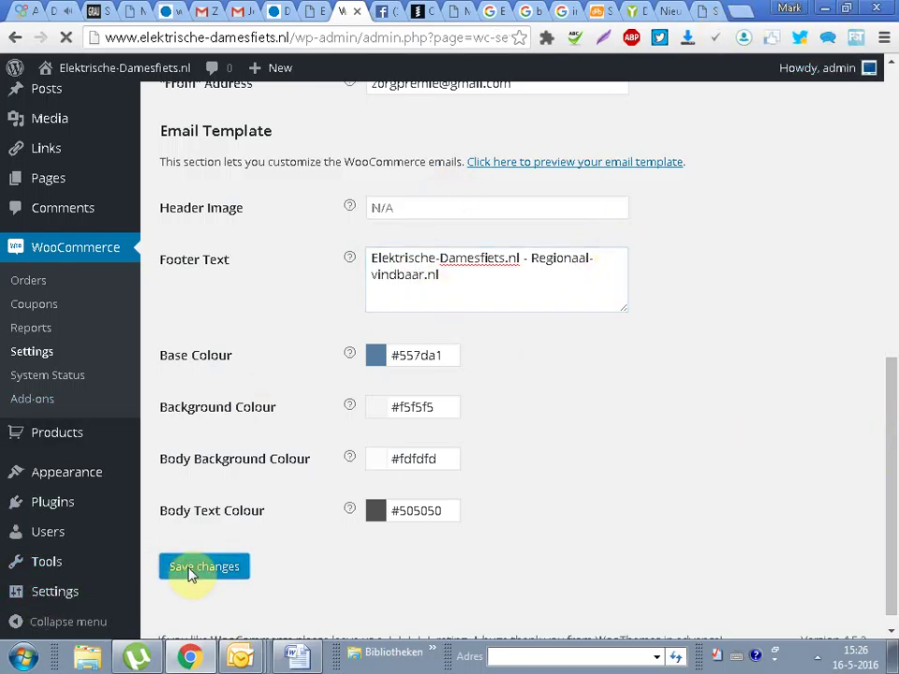
Step: Open the shop's front page and highlight the footer's theme credit line
{"action": "mouse_move", "coordinate": [87, 71]}
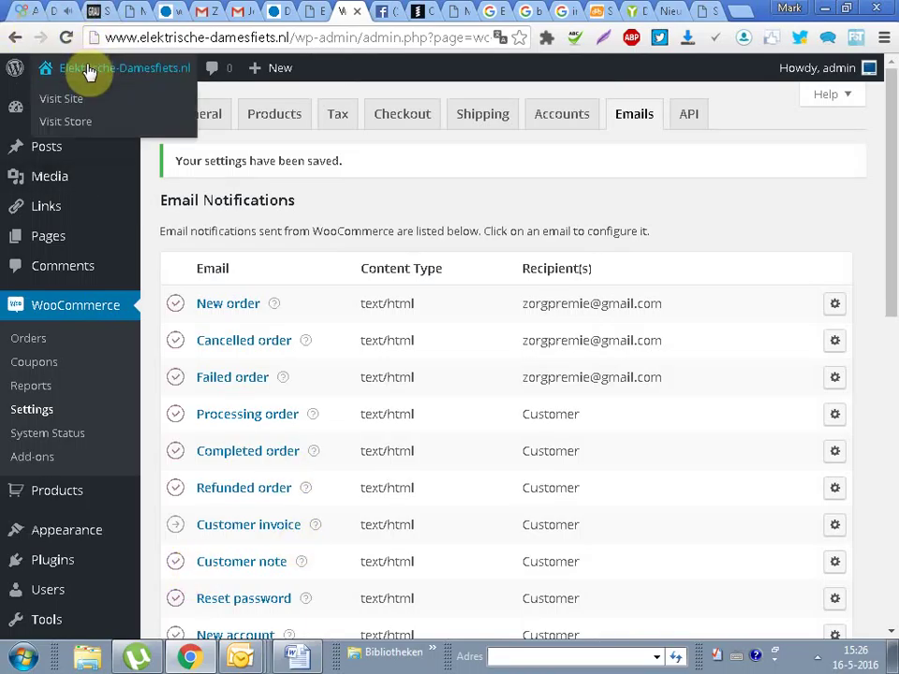
{"action": "left_click", "coordinate": [73, 97]}
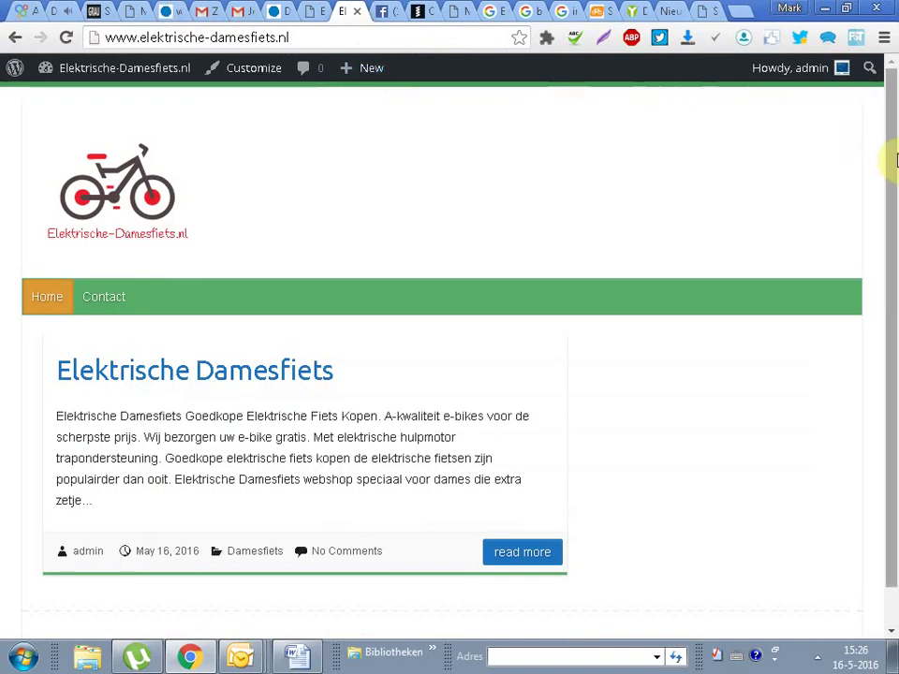
{"action": "left_click_drag", "start_coordinate": [894, 161], "coordinate": [893, 365]}
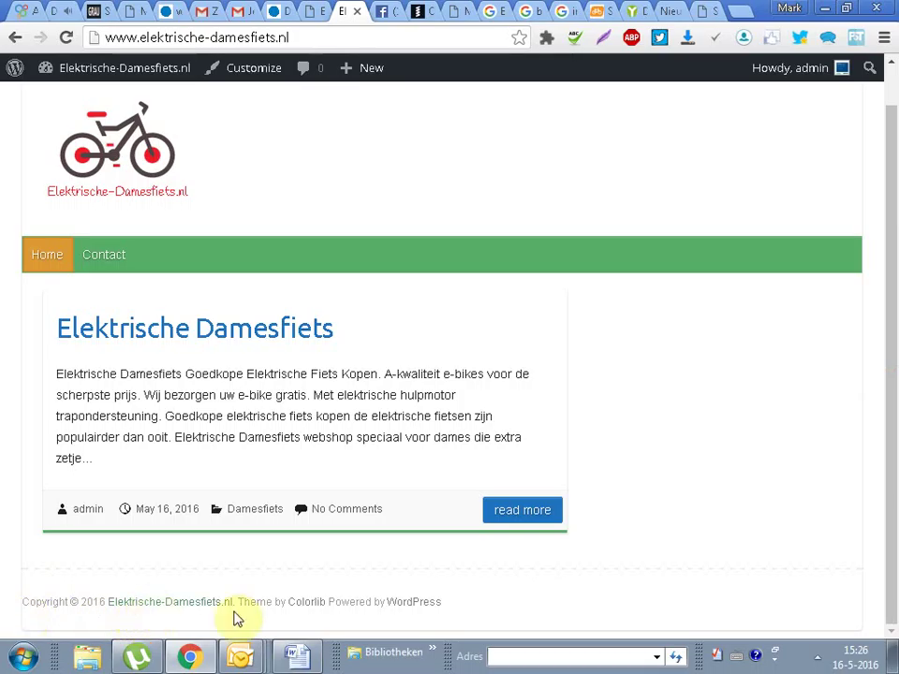
{"action": "left_click_drag", "start_coordinate": [453, 602], "coordinate": [1, 601]}
{"action": "left_click_drag", "start_coordinate": [528, 610], "coordinate": [462, 598]}
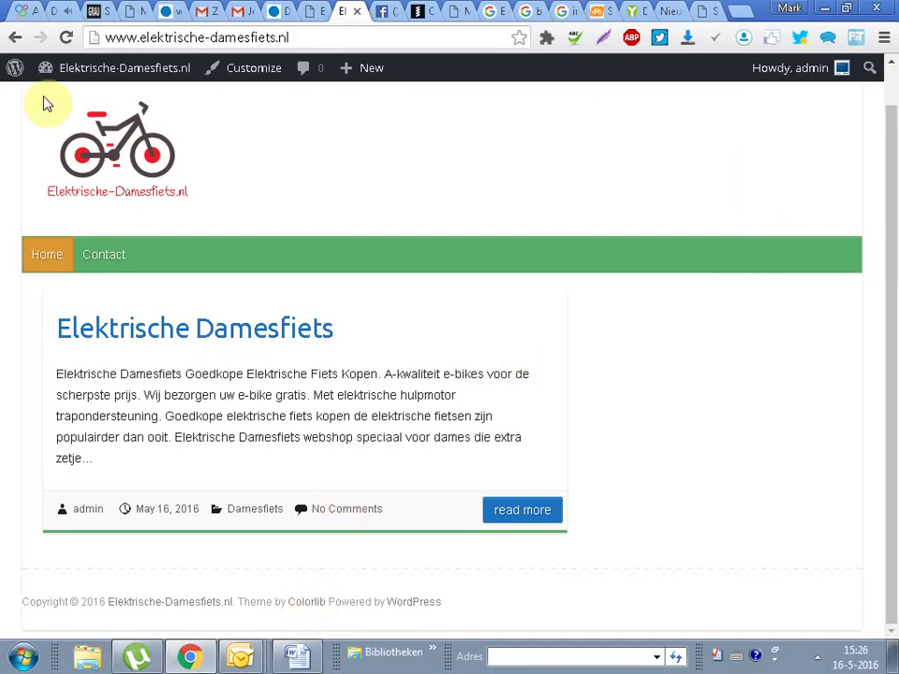
Step: Return to the Dashboard and reach the Upload Plugin form via Plugins > Add New
{"action": "mouse_move", "coordinate": [94, 71]}
{"action": "left_click", "coordinate": [75, 97]}
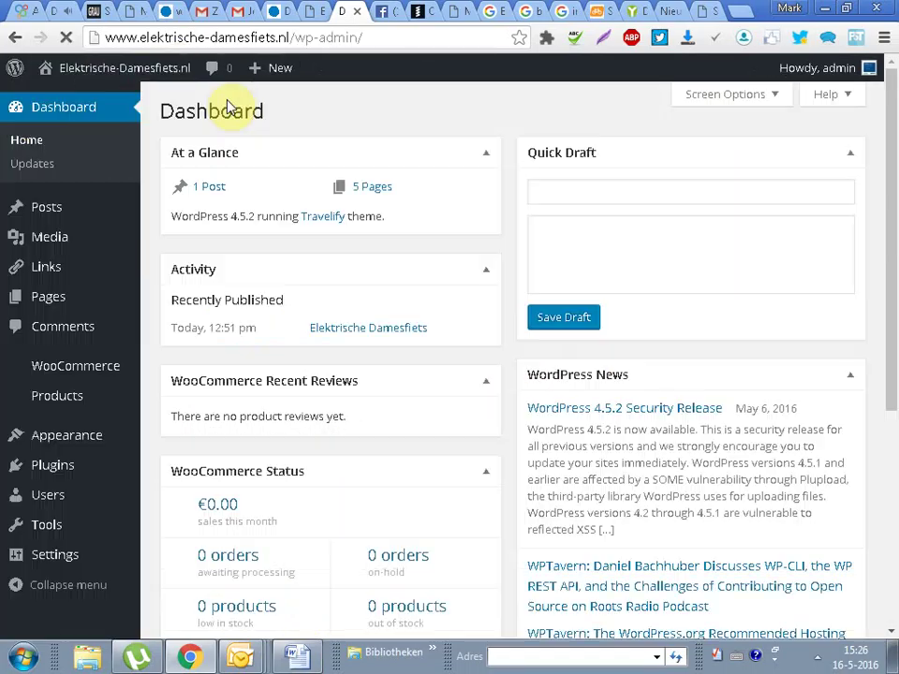
{"action": "mouse_move", "coordinate": [56, 436]}
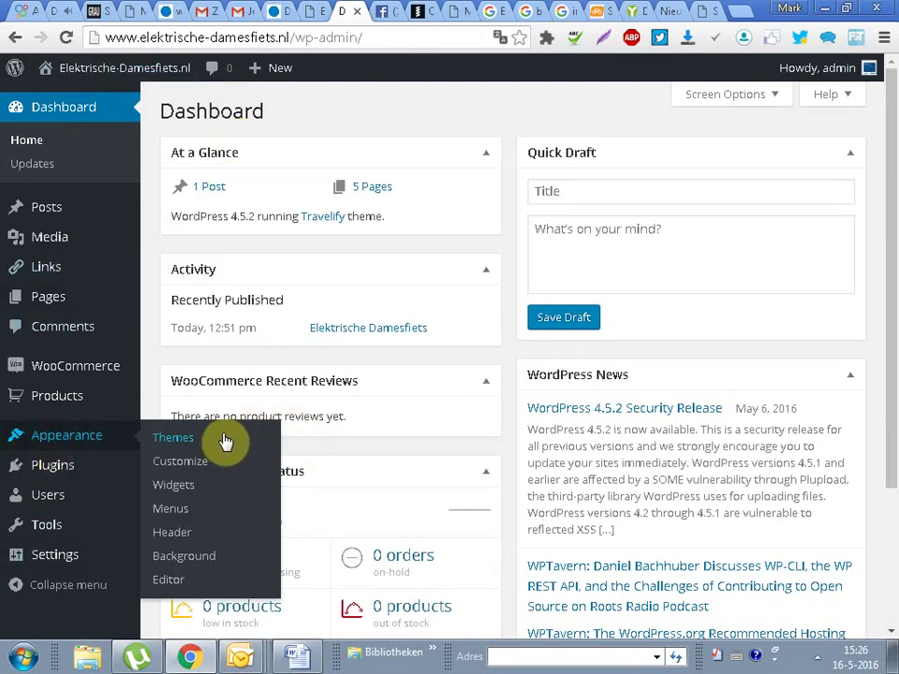
{"action": "mouse_move", "coordinate": [90, 470]}
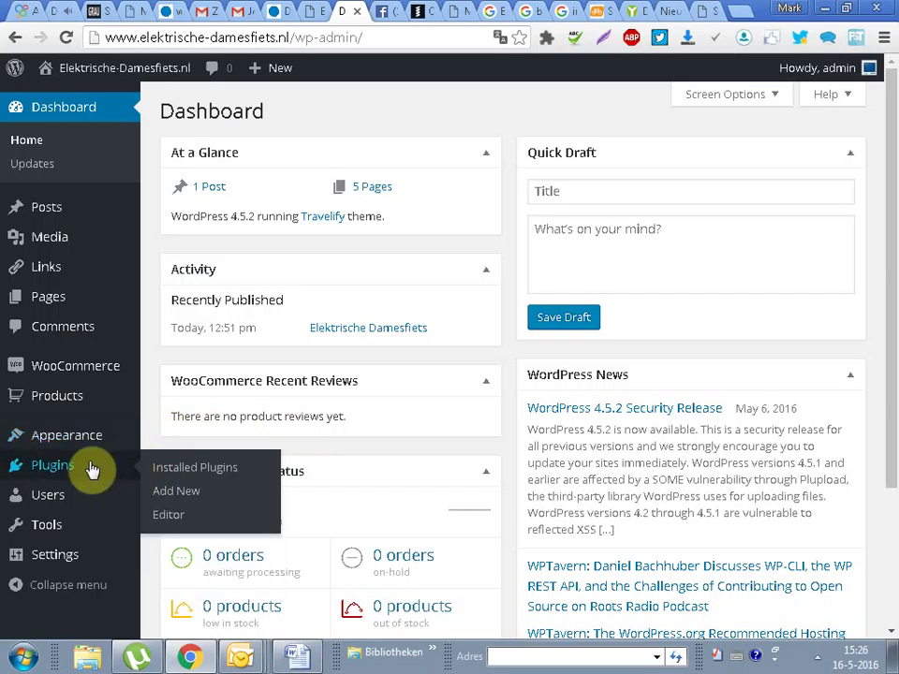
{"action": "left_click", "coordinate": [177, 478]}
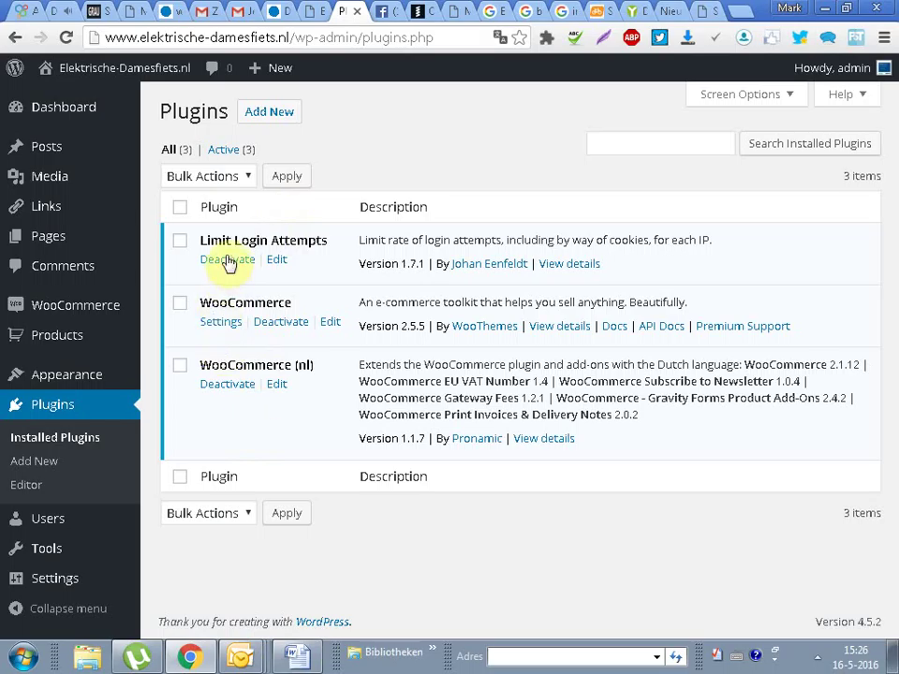
{"action": "left_click", "coordinate": [267, 112]}
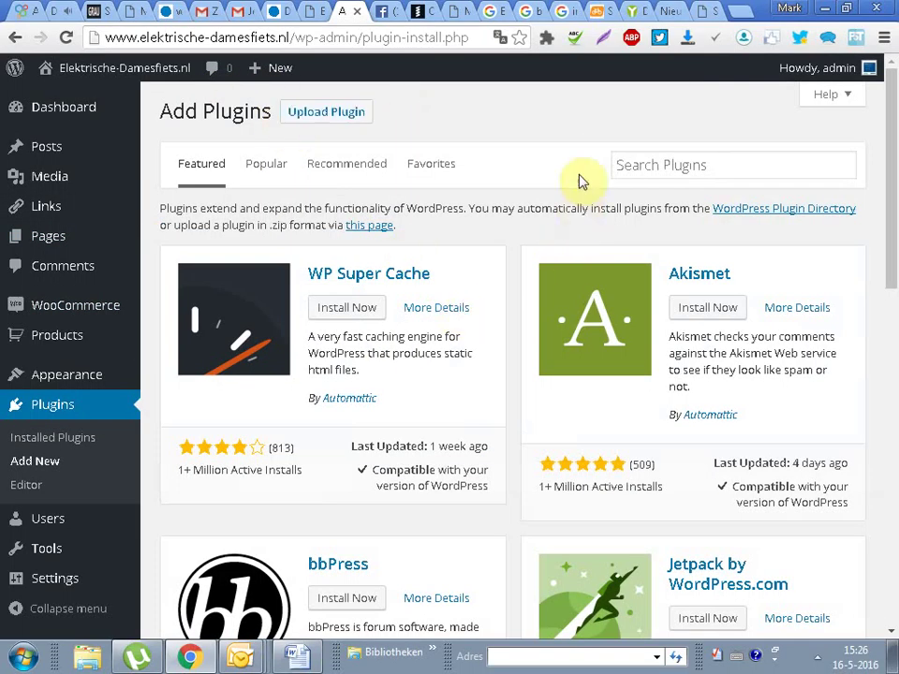
{"action": "left_click", "coordinate": [289, 113]}
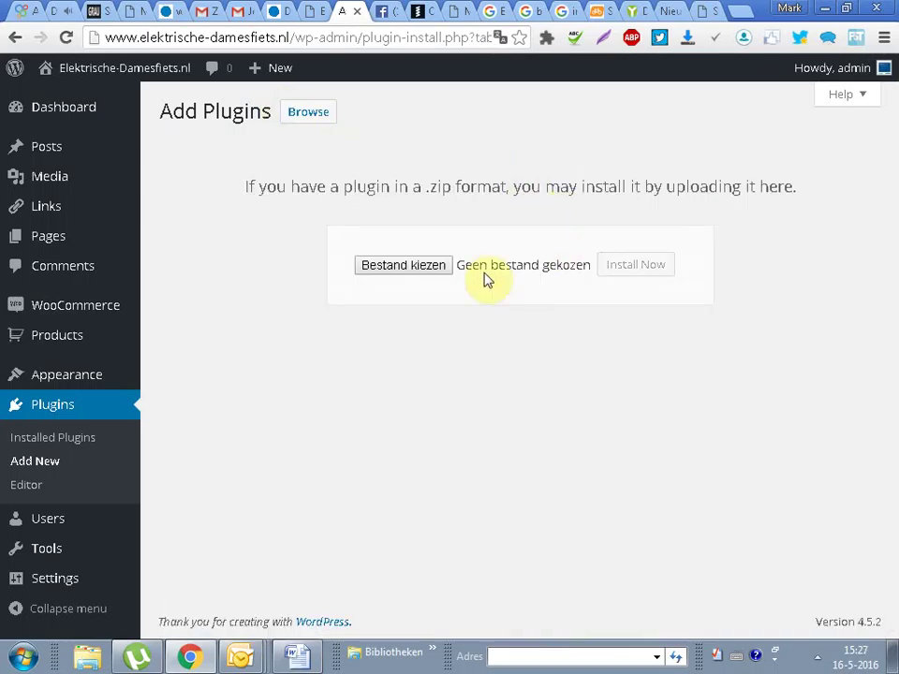
Step: Browse to LaCie (G:) > AB > A Plugins WORDPRESS E-COMMERCE > PLUGINS and choose wpallimport_3.3.8.zip
{"action": "left_click", "coordinate": [431, 269]}
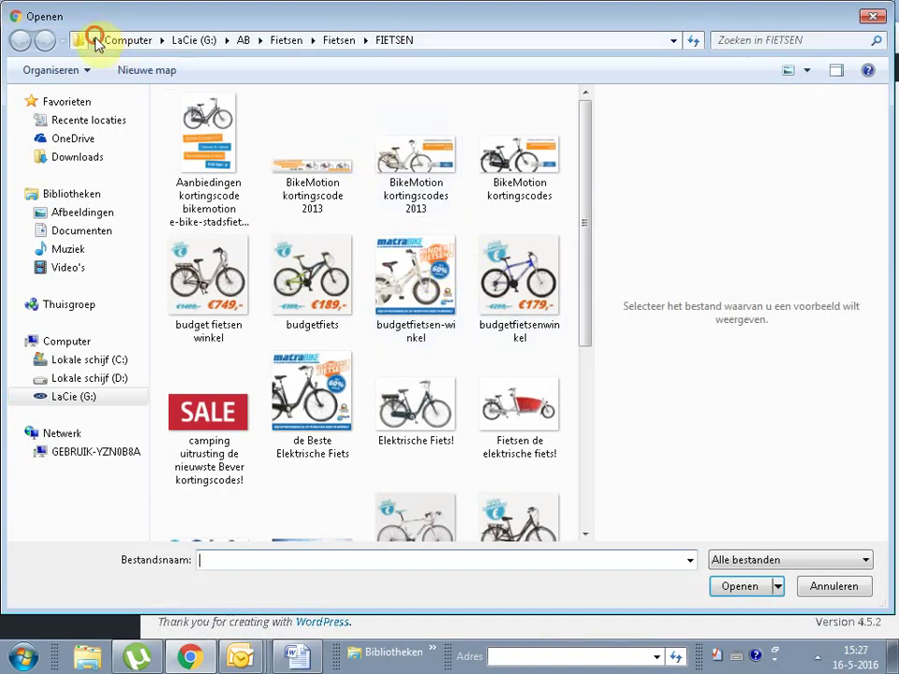
{"action": "left_click", "coordinate": [93, 41]}
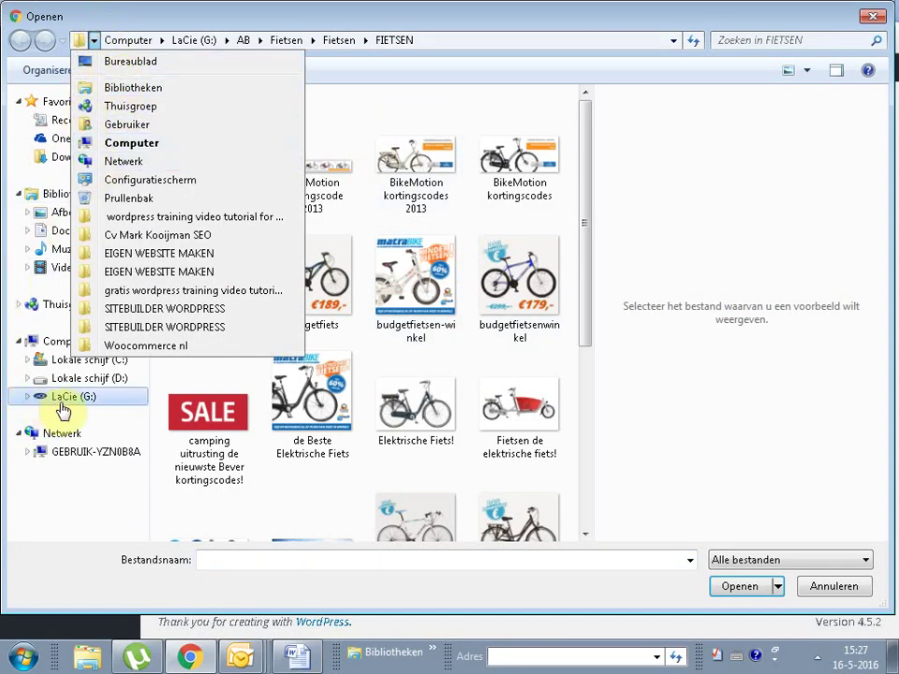
{"action": "left_click", "coordinate": [61, 397]}
{"action": "left_click_drag", "start_coordinate": [586, 176], "coordinate": [582, 441]}
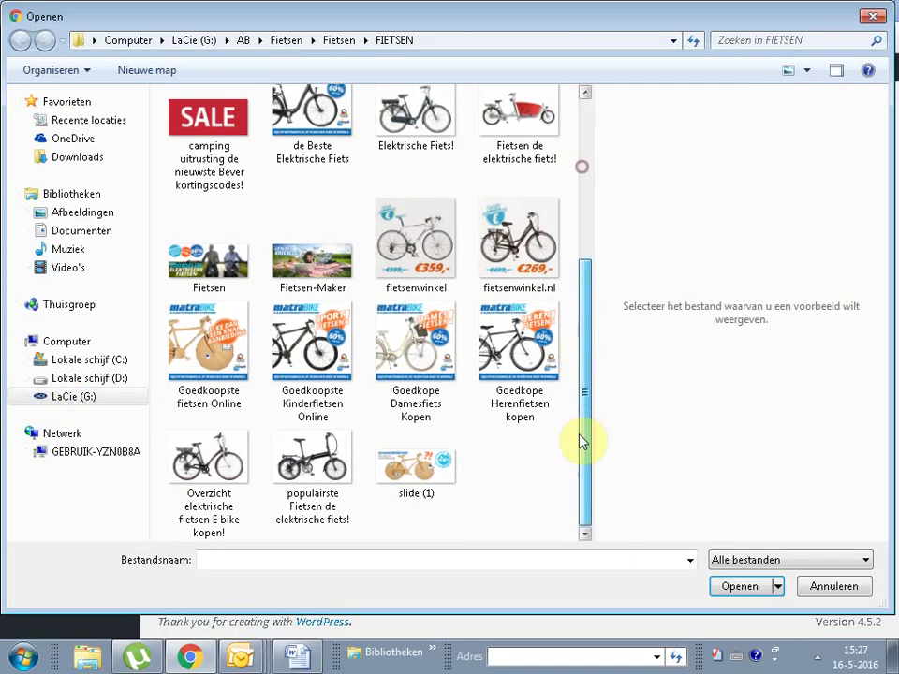
{"action": "left_click", "coordinate": [67, 399]}
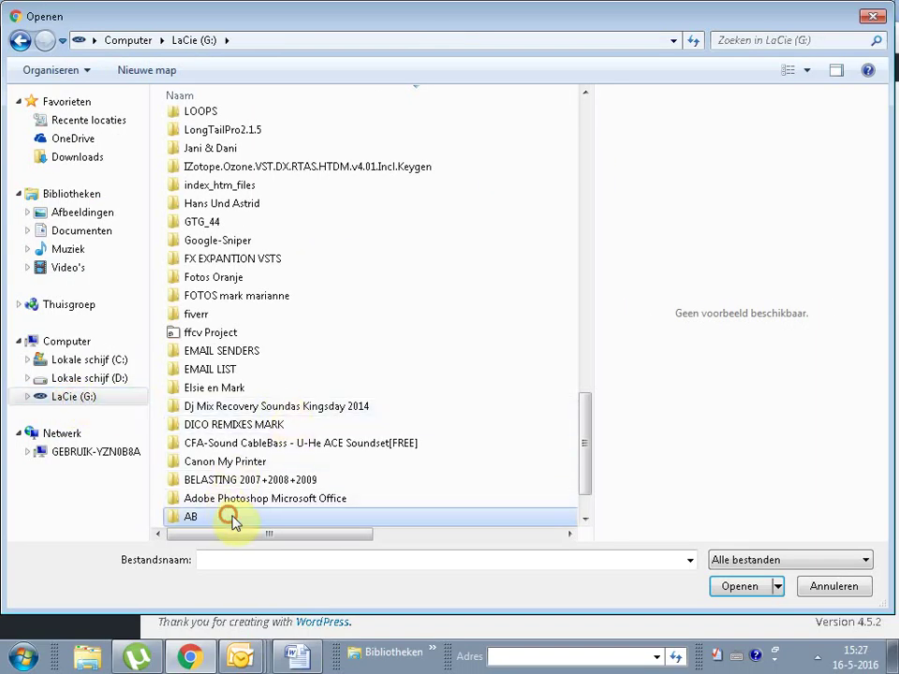
{"action": "double_click", "coordinate": [231, 518]}
{"action": "left_click_drag", "start_coordinate": [584, 112], "coordinate": [586, 418]}
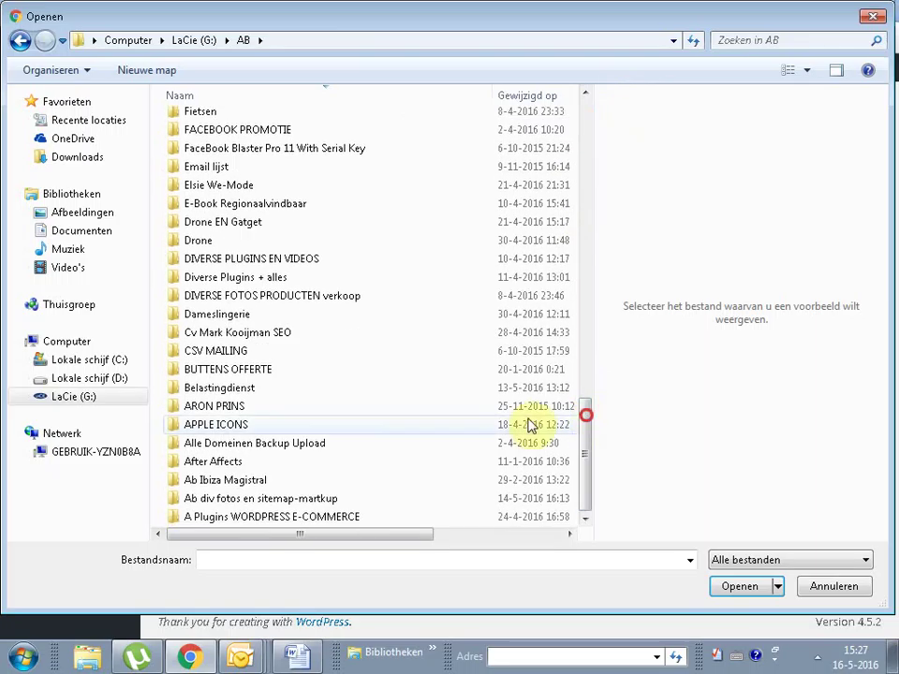
{"action": "double_click", "coordinate": [208, 518]}
{"action": "double_click", "coordinate": [200, 287]}
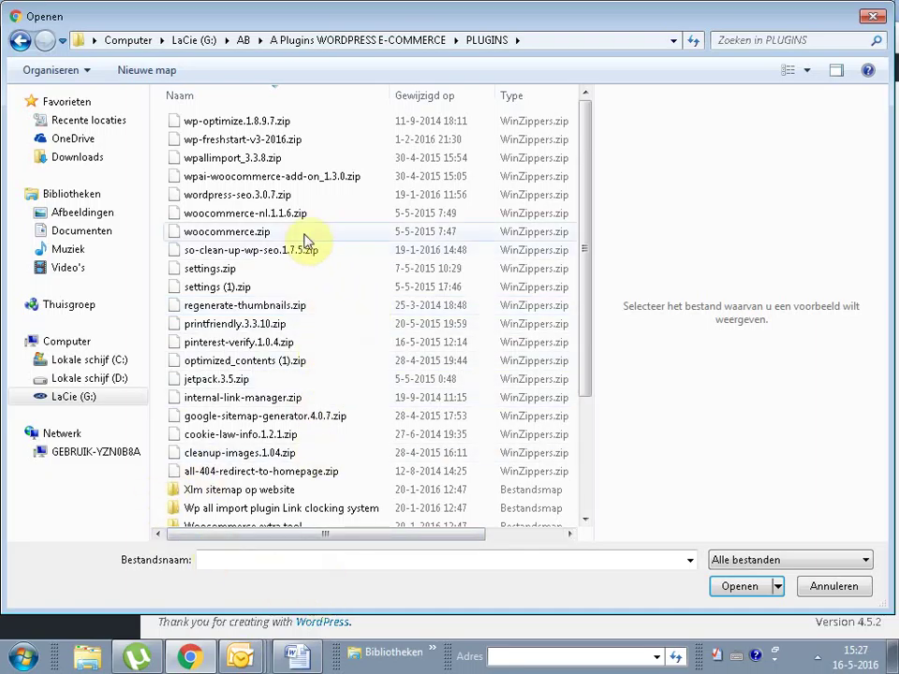
{"action": "left_click", "coordinate": [235, 158]}
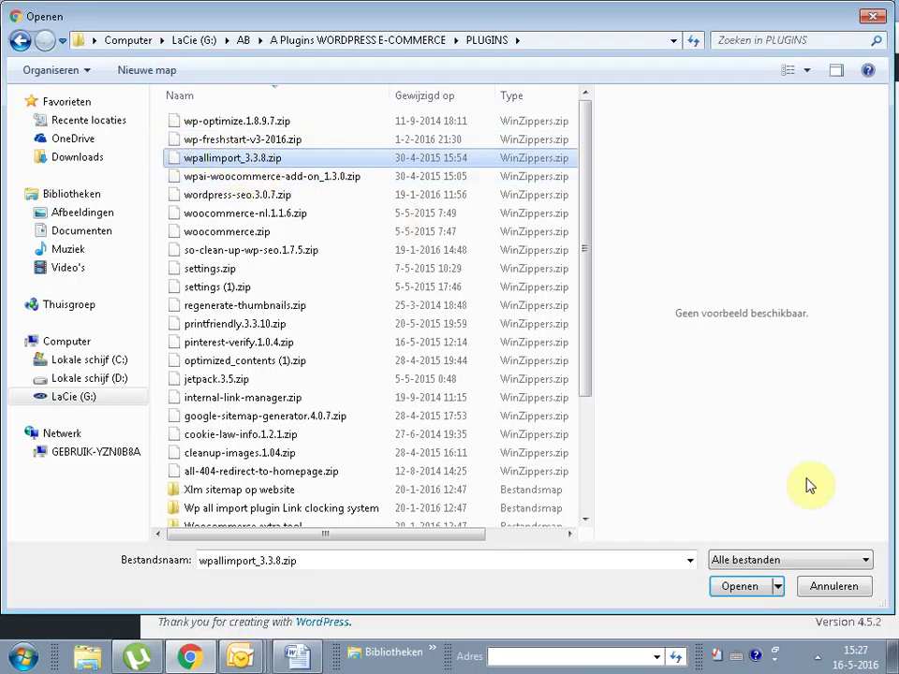
{"action": "left_click", "coordinate": [744, 588]}
Step: Reopen the file chooser, cancel once, then pick wpallimport_3.3.8.zip again
{"action": "left_click", "coordinate": [462, 267]}
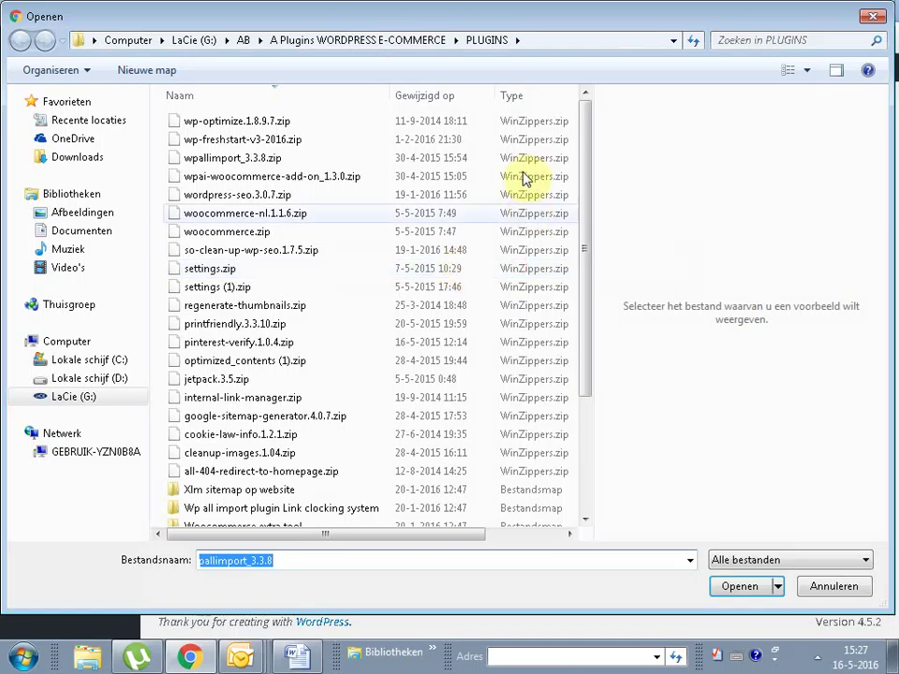
{"action": "key", "text": "Escape"}
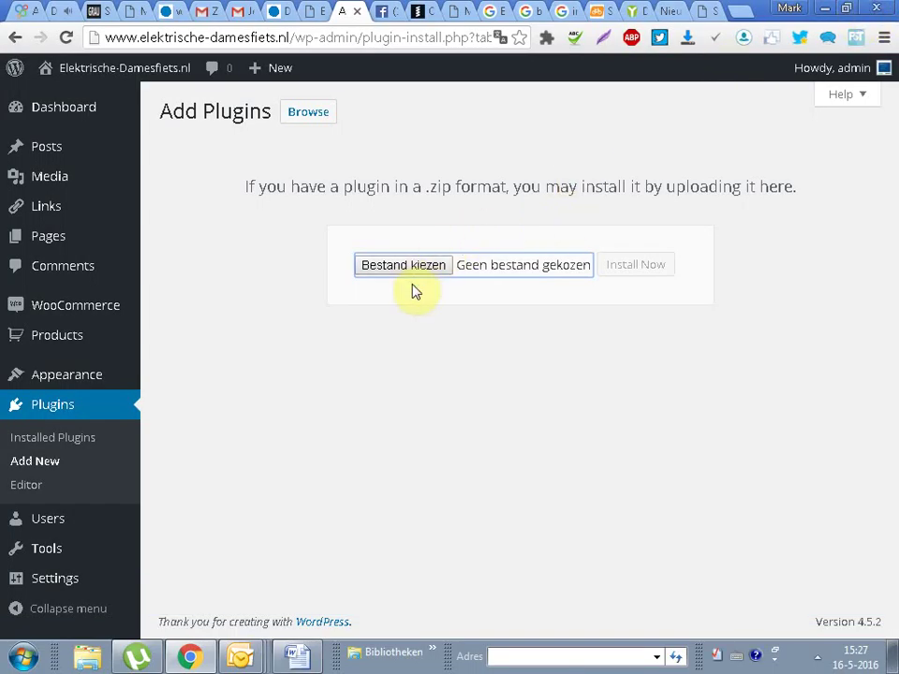
{"action": "left_click", "coordinate": [391, 270]}
{"action": "left_click", "coordinate": [222, 161]}
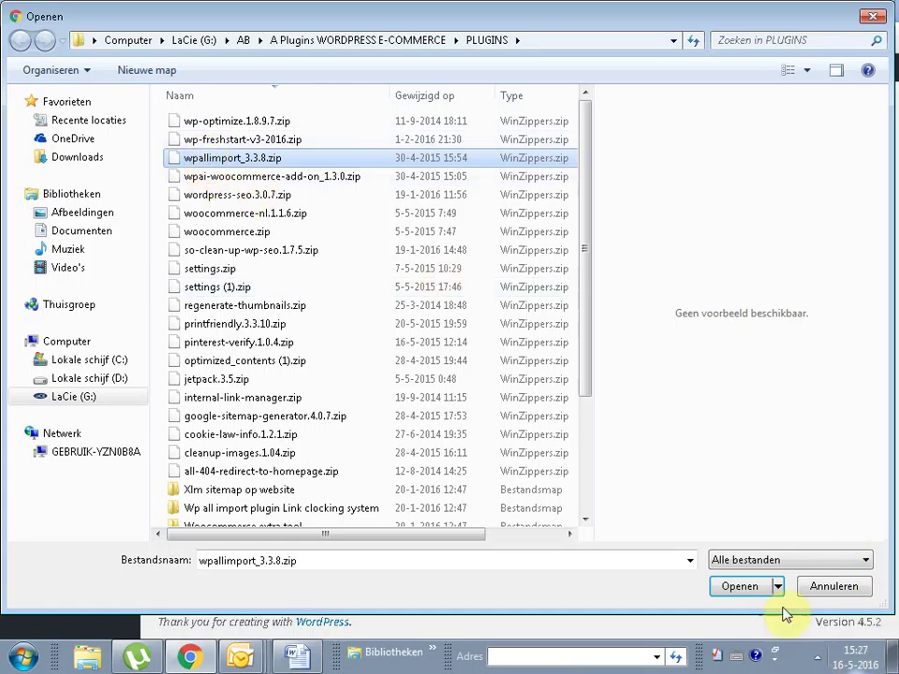
{"action": "left_click", "coordinate": [739, 586]}
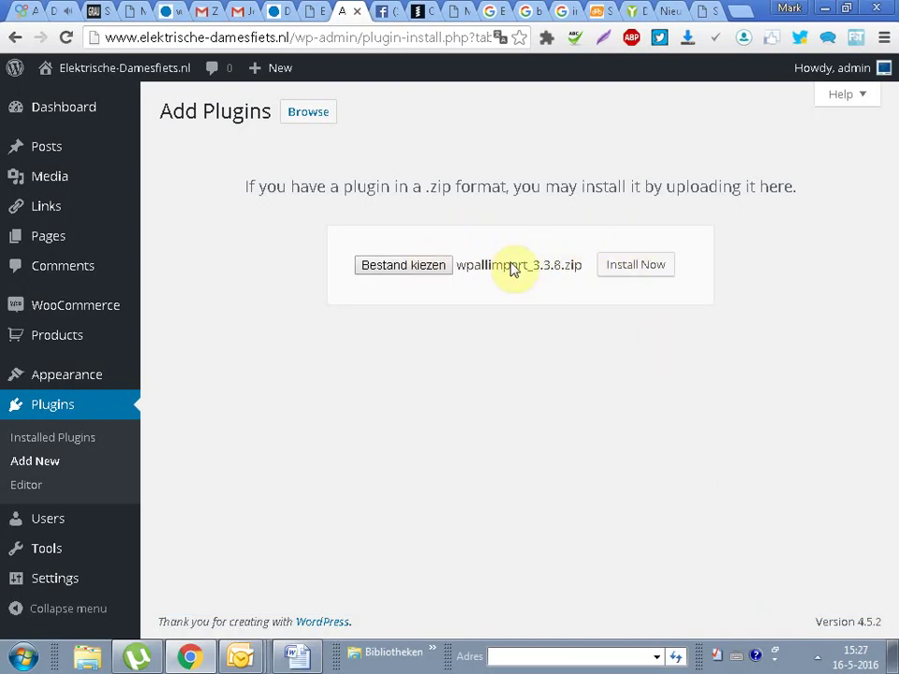
Step: Install wpallimport_3.3.8.zip and review WP All Import Pro's name and description in the plugin list
{"action": "left_click", "coordinate": [634, 272]}
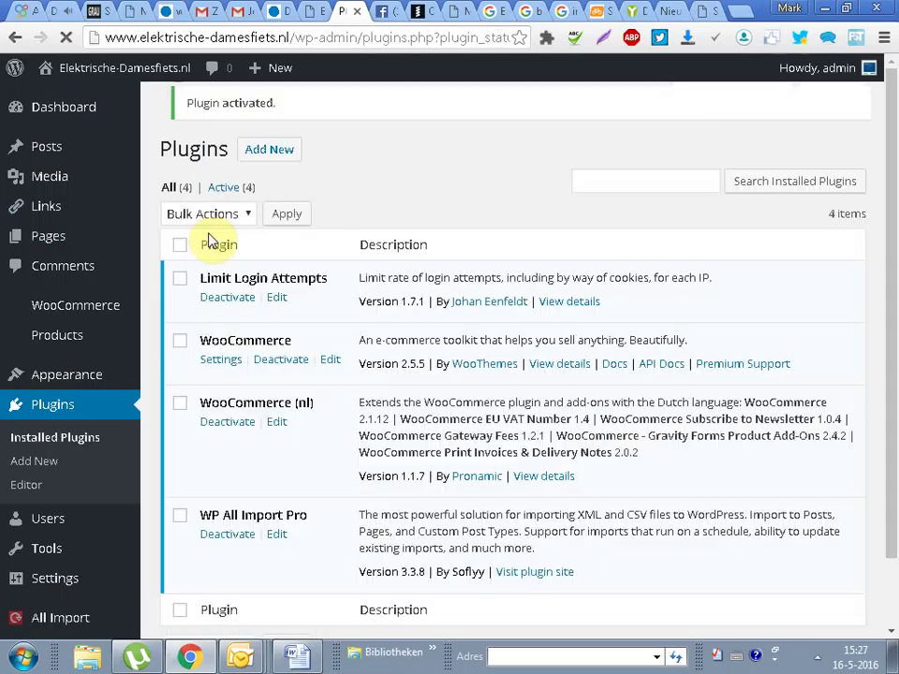
{"action": "scroll", "coordinate": [879, 408], "scroll_direction": "down", "scroll_amount": 2}
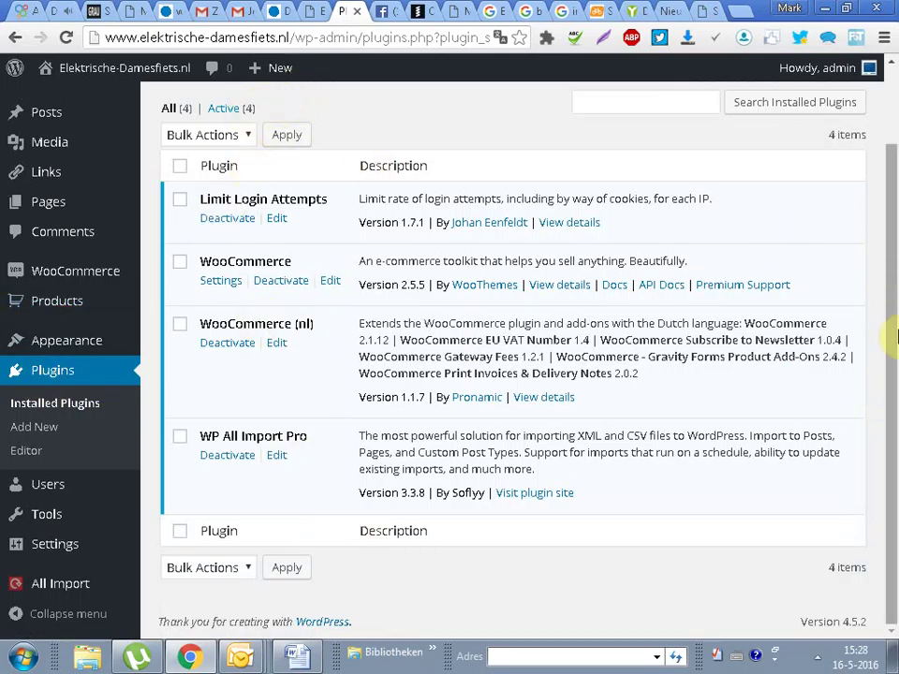
{"action": "scroll", "coordinate": [46, 176], "scroll_direction": "up", "scroll_amount": 2}
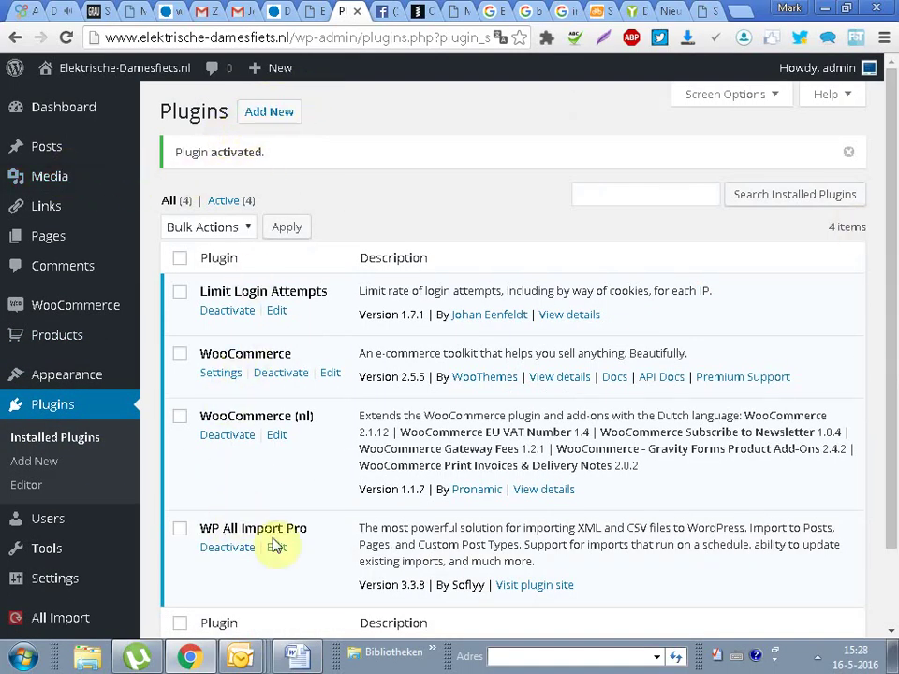
{"action": "left_click_drag", "start_coordinate": [203, 524], "coordinate": [579, 533]}
{"action": "left_click", "coordinate": [569, 527]}
{"action": "left_click_drag", "start_coordinate": [519, 525], "coordinate": [562, 555]}
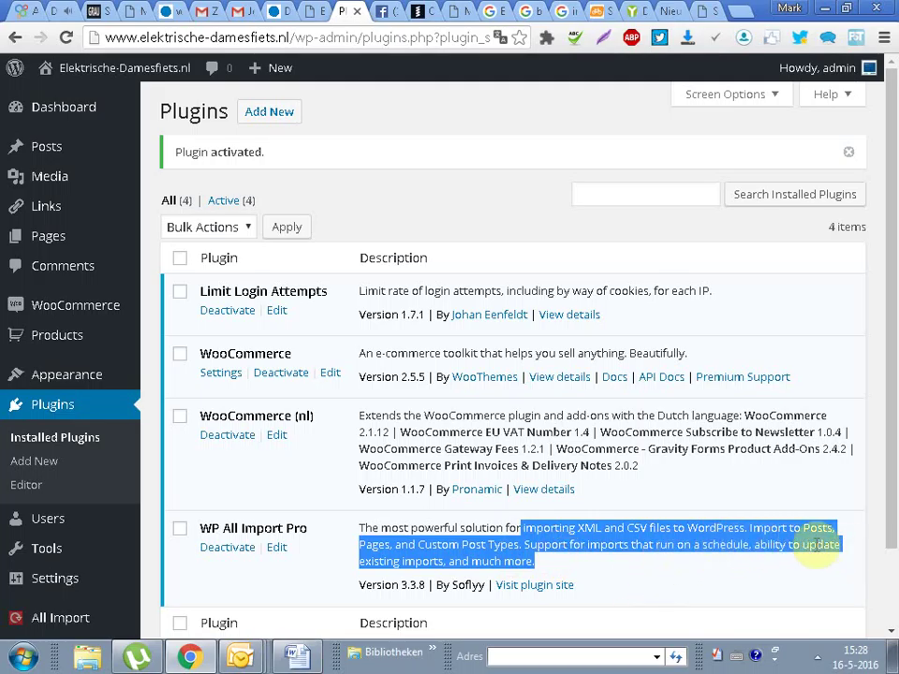
{"action": "left_click", "coordinate": [587, 581]}
{"action": "scroll", "coordinate": [730, 496], "scroll_direction": "down", "scroll_amount": 2}
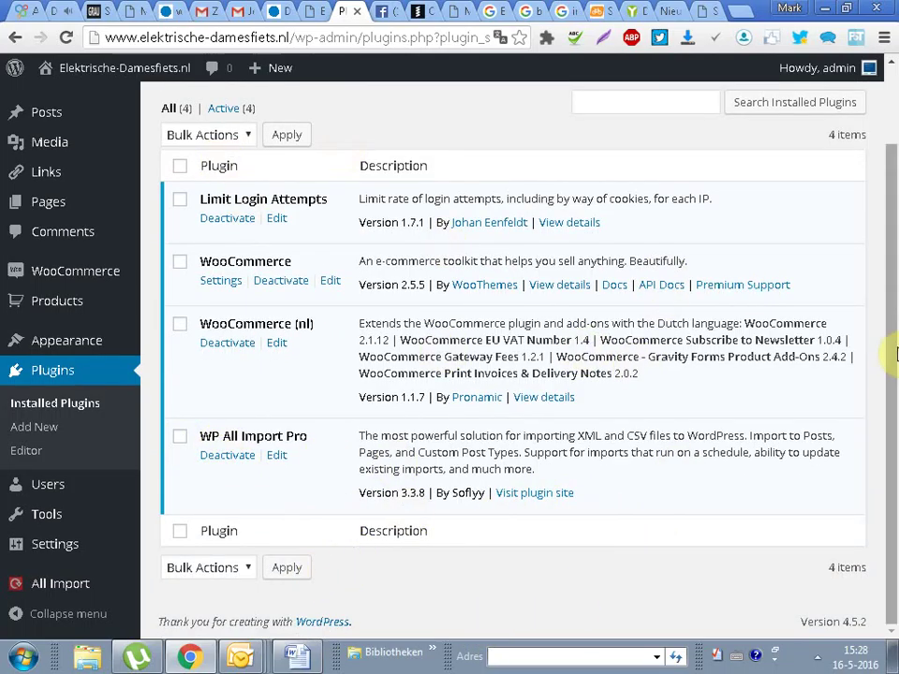
{"action": "scroll", "coordinate": [894, 348], "scroll_direction": "up", "scroll_amount": 2}
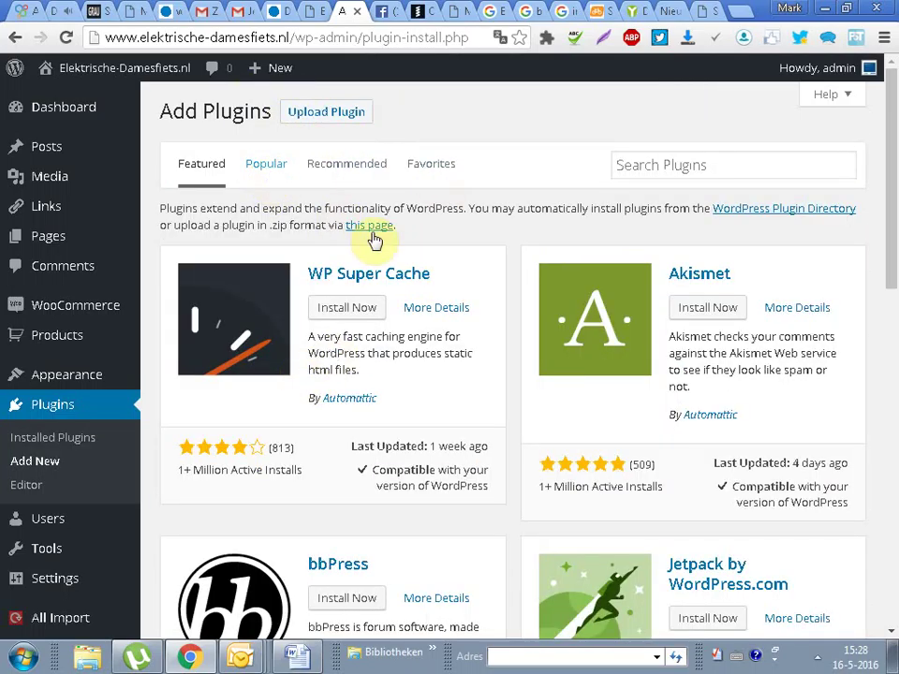
Step: Upload wpai-woocommerce-add-on_1.3.0.zip from Add New, install it and activate it
{"action": "left_click", "coordinate": [329, 112]}
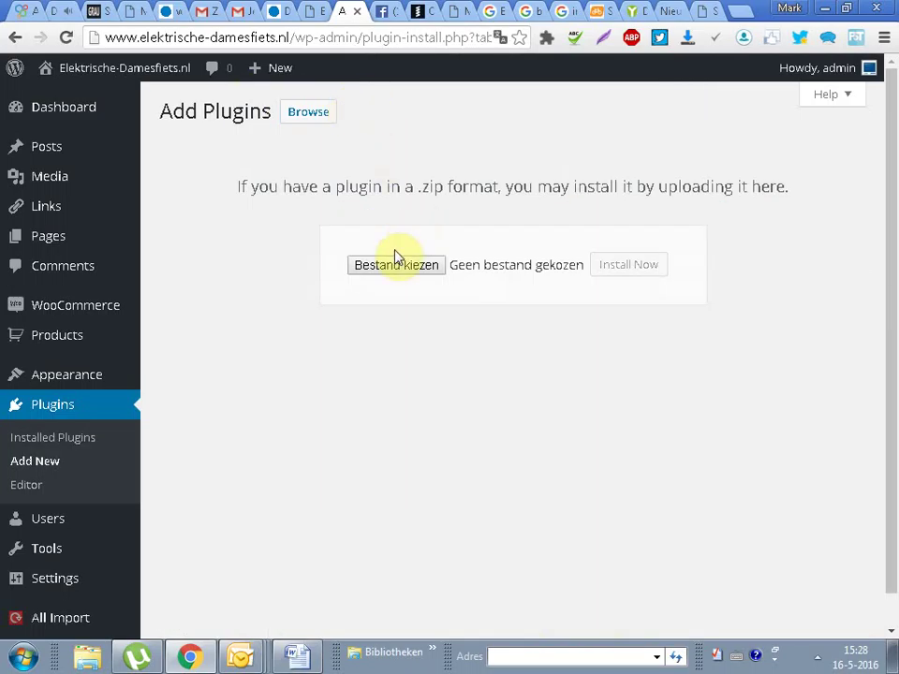
{"action": "left_click", "coordinate": [400, 263]}
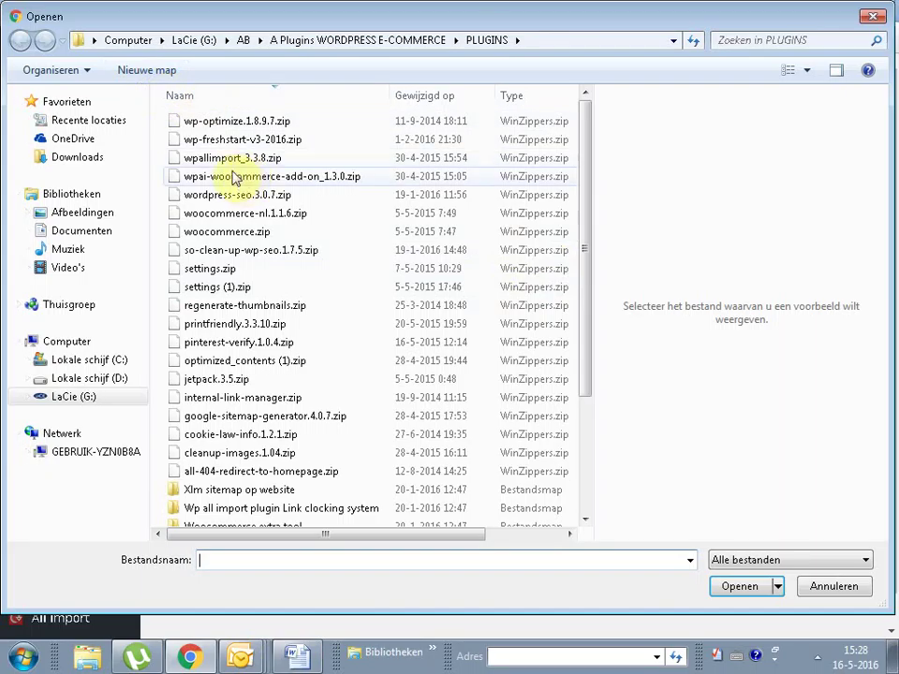
{"action": "left_click", "coordinate": [234, 176]}
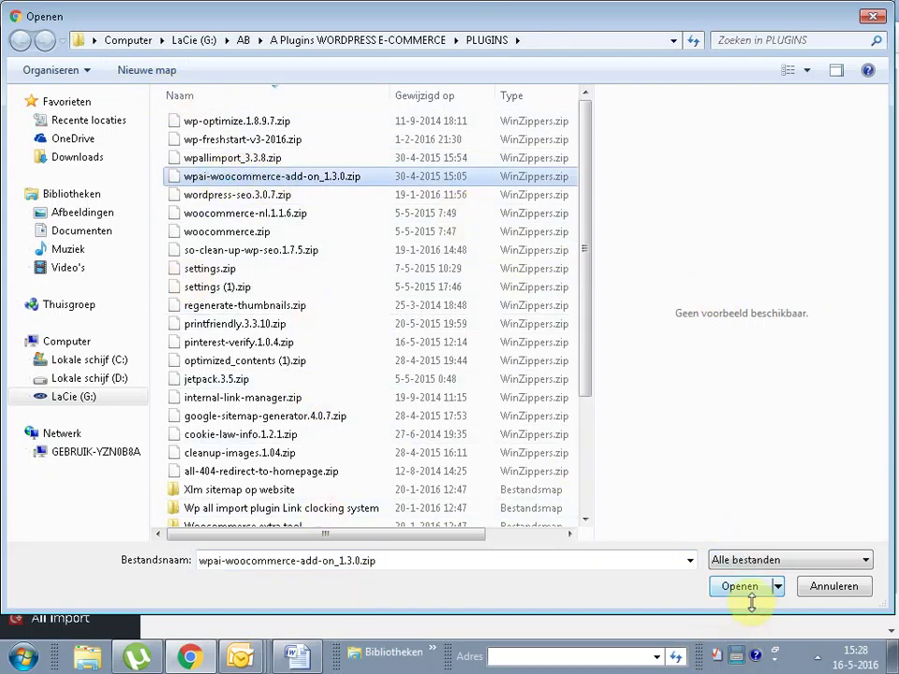
{"action": "left_click", "coordinate": [740, 588]}
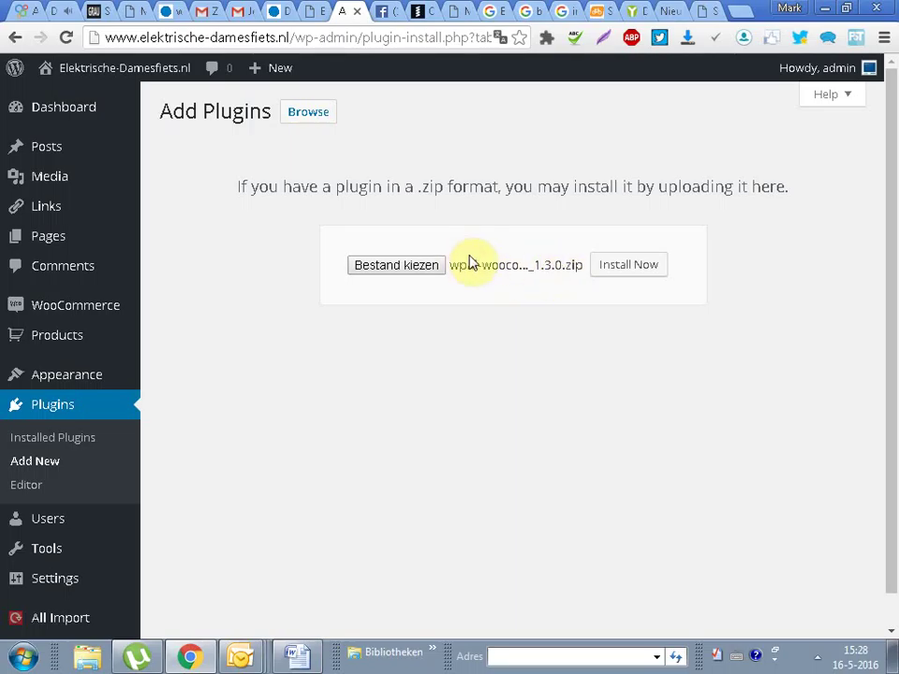
{"action": "left_click", "coordinate": [628, 270]}
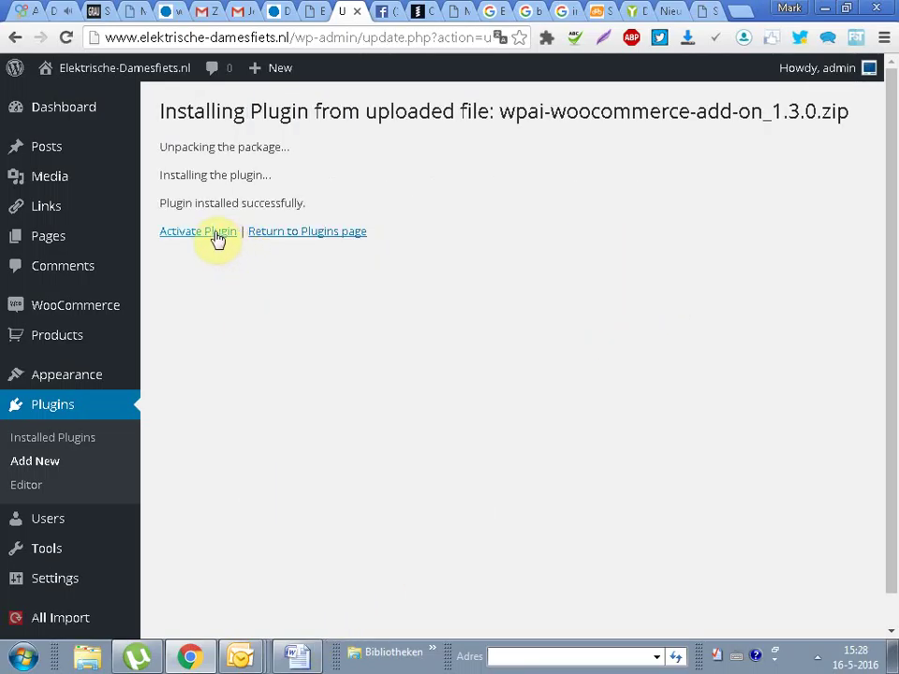
{"action": "left_click", "coordinate": [190, 235]}
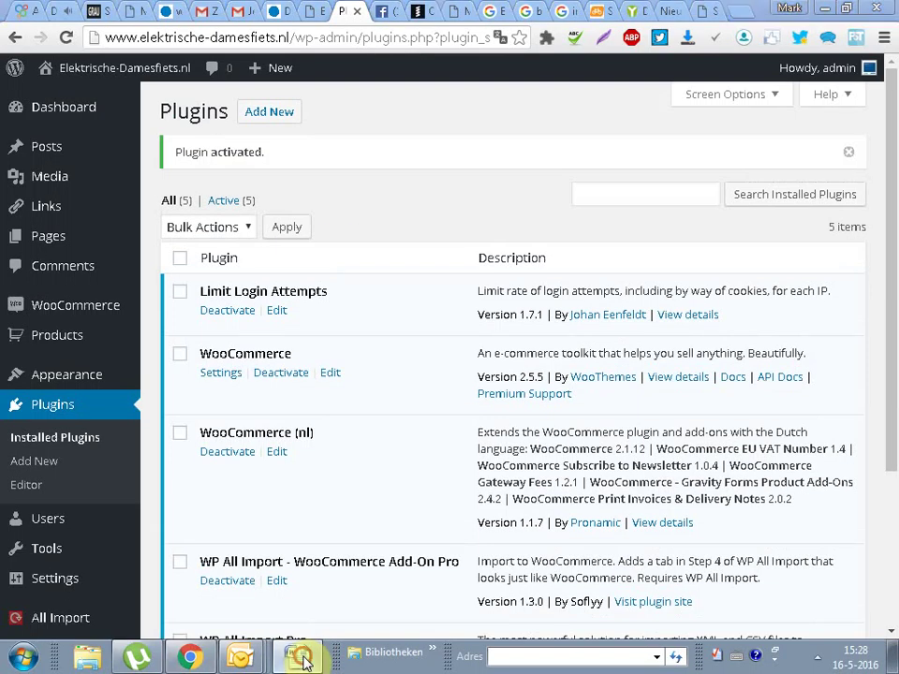
Step: In Word, delete the old intro text below the first line and start typing the new heading
{"action": "left_click", "coordinate": [298, 658]}
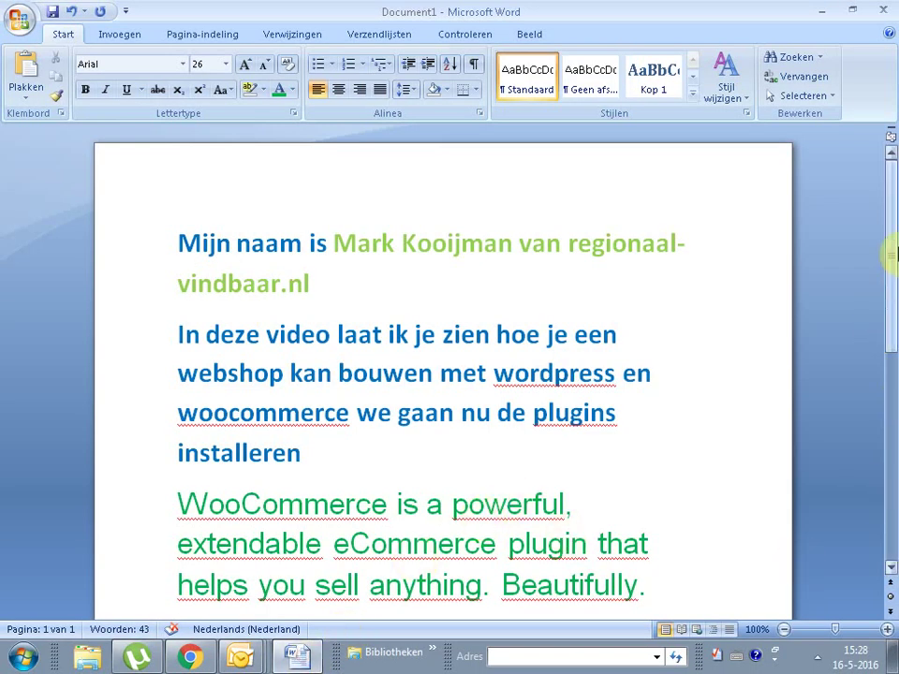
{"action": "left_click_drag", "start_coordinate": [889, 251], "coordinate": [889, 296]}
{"action": "left_click_drag", "start_coordinate": [664, 451], "coordinate": [72, 321]}
{"action": "key", "text": "Delete"}
{"action": "type", "text": "ME"}
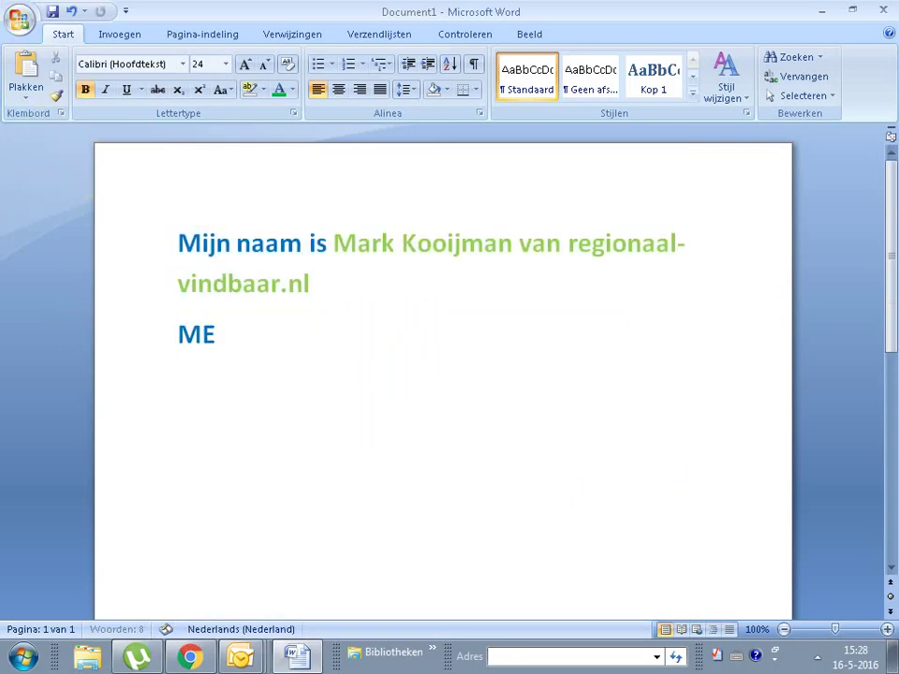
{"action": "type", "text": "T WP ALL IMPORT KAN JE"}
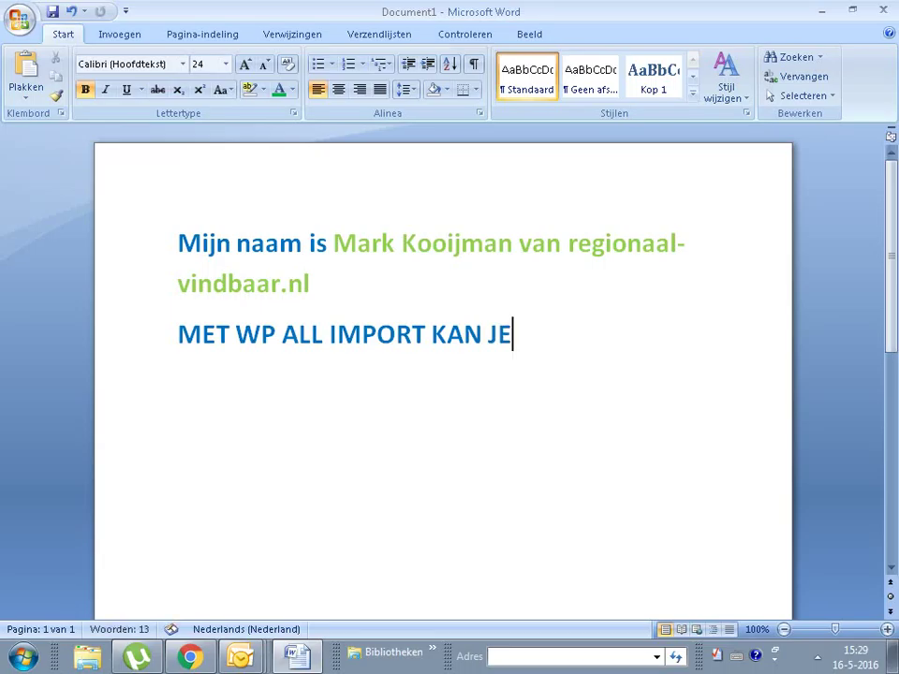
{"action": "type", "text": "PRODU"}
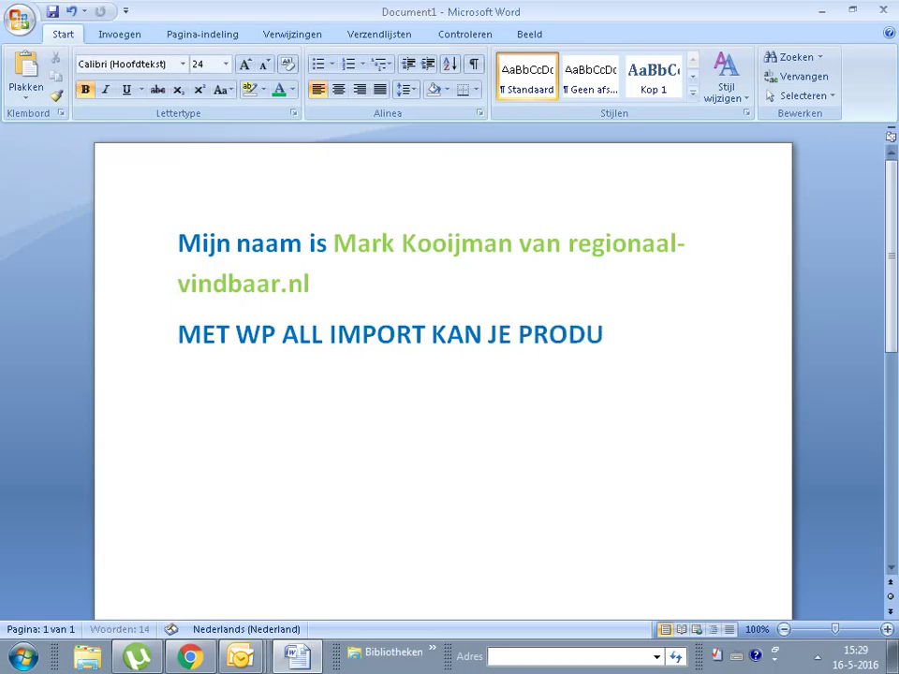
{"action": "type", "text": "CTEN IN"}
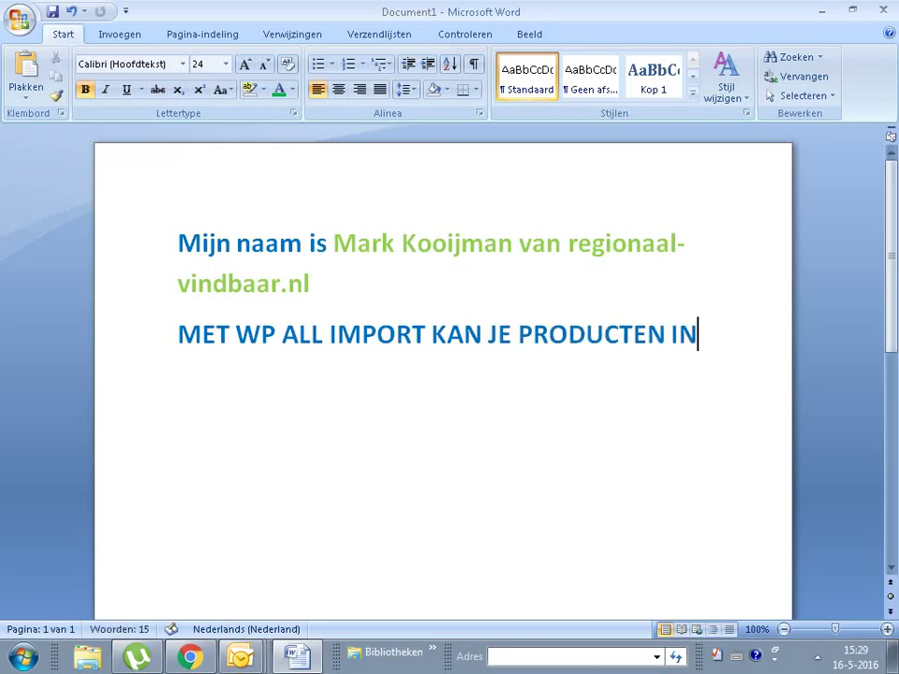
{"action": "type", "text": "PORTEREN IN"}
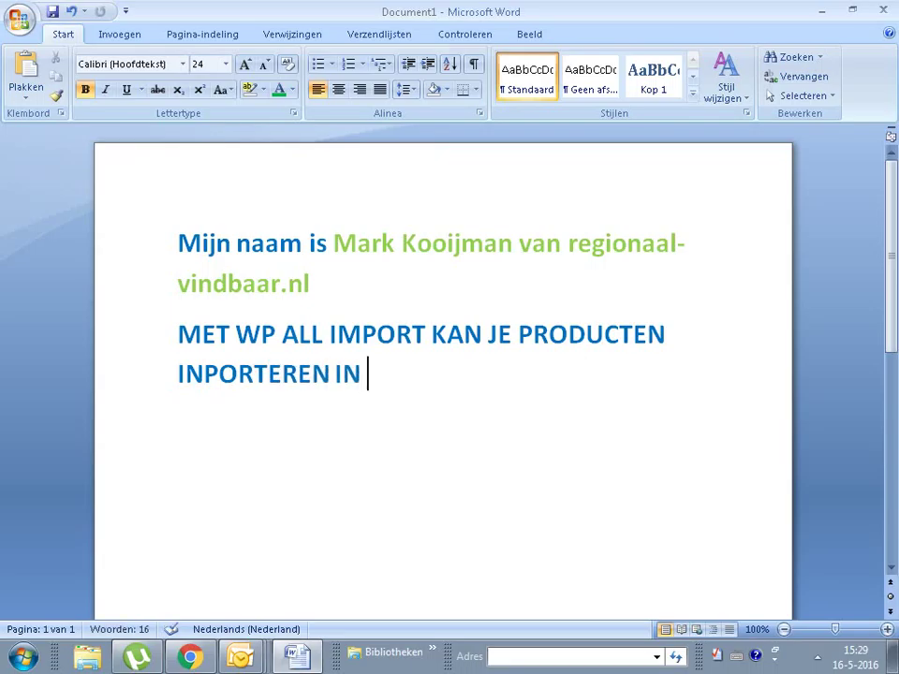
{"action": "key", "text": "BackSpace"}
{"action": "key", "text": "BackSpace"}
{"action": "key", "text": "BackSpace"}
{"action": "key", "text": "BackSpace"}
{"action": "key", "text": "BackSpace"}
{"action": "key", "text": "BackSpace"}
{"action": "key", "text": "BackSpace"}
{"action": "key", "text": "BackSpace"}
{"action": "key", "text": "BackSpace"}
{"action": "key", "text": "BackSpace"}
{"action": "key", "text": "BackSpace"}
{"action": "key", "text": "BackSpace"}
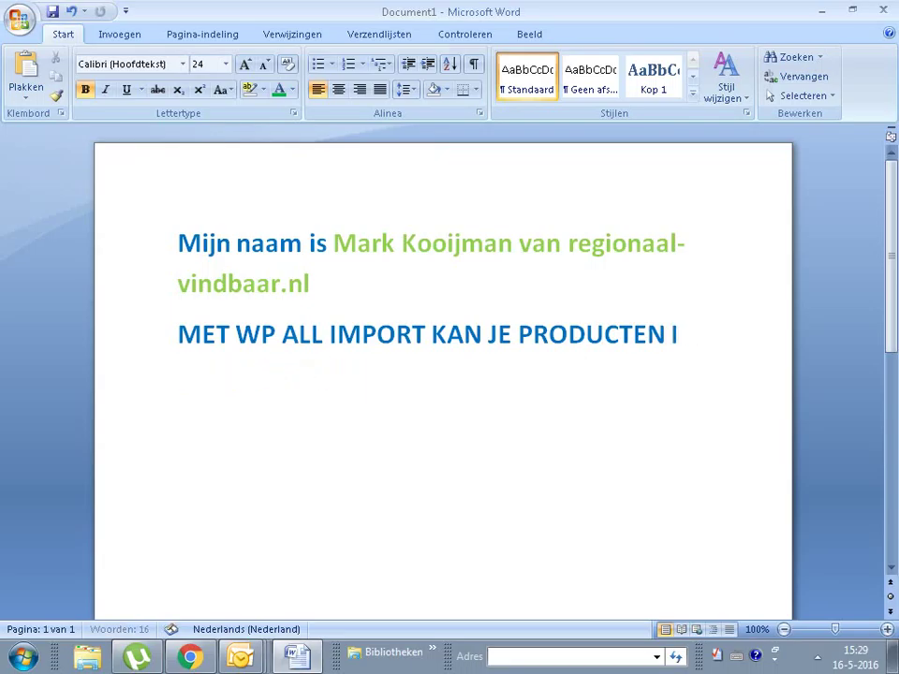
{"action": "type", "text": "NP"}
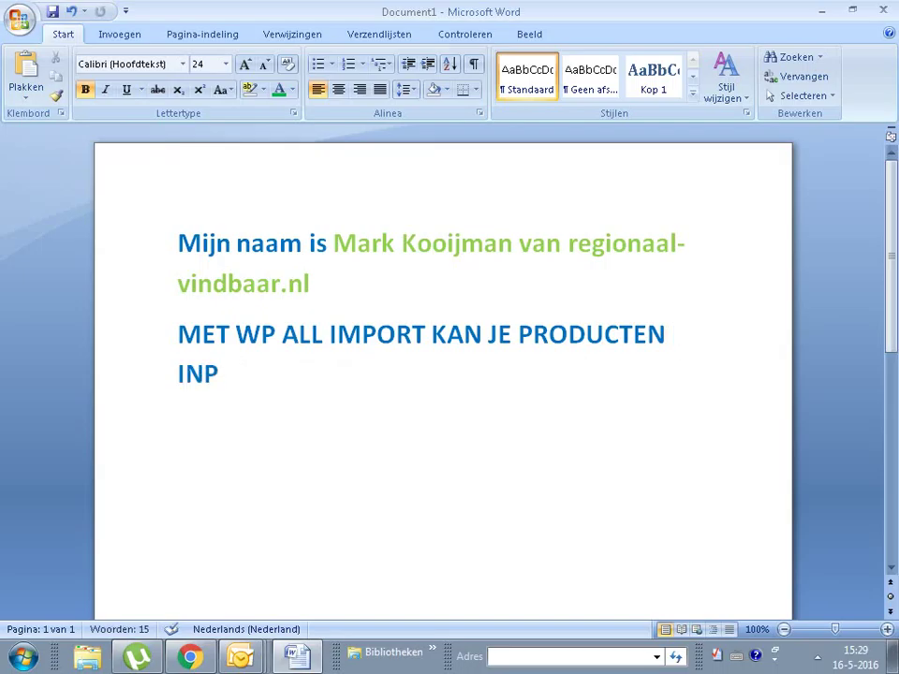
{"action": "type", "text": "ORTEREN"}
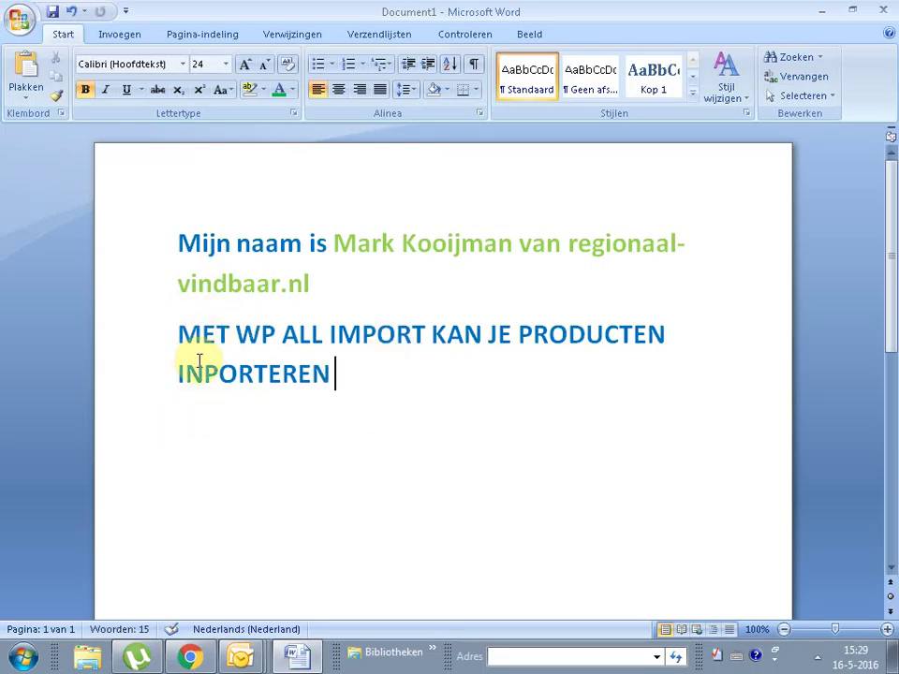
Step: Correct the misspelled INPORTEREN and finish the heading with 'IN JE WEBSHOP LADEN....'
{"action": "left_click", "coordinate": [204, 373]}
{"action": "key", "text": "BackSpace"}
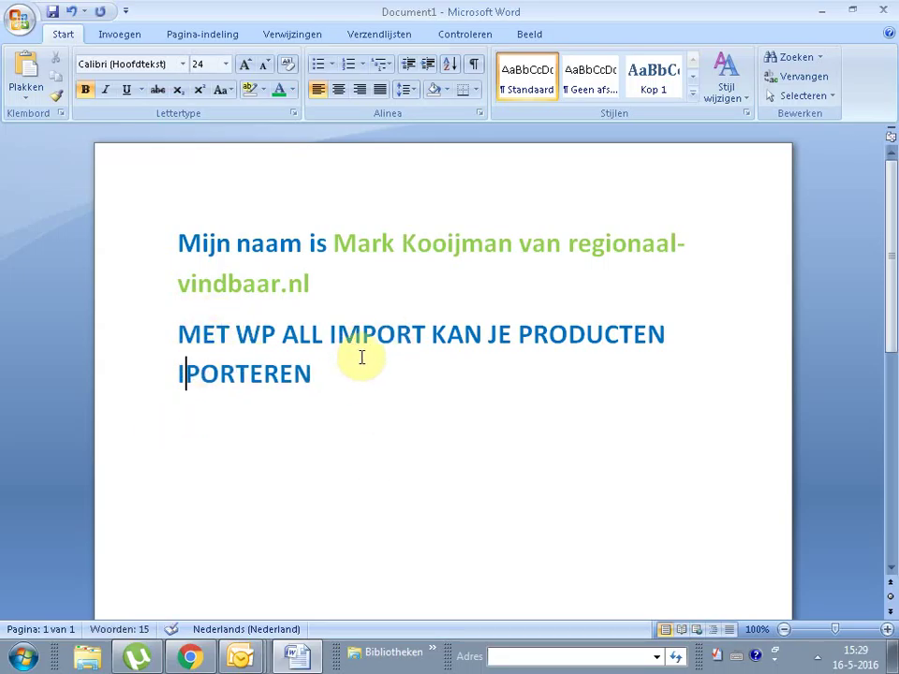
{"action": "type", "text": "N"}
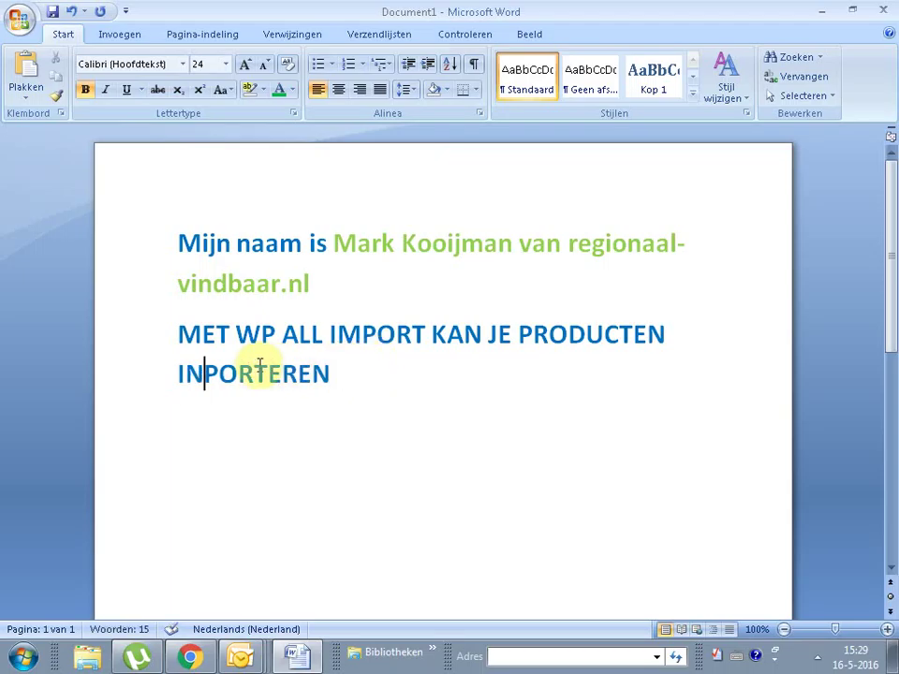
{"action": "left_click_drag", "start_coordinate": [380, 379], "coordinate": [162, 379]}
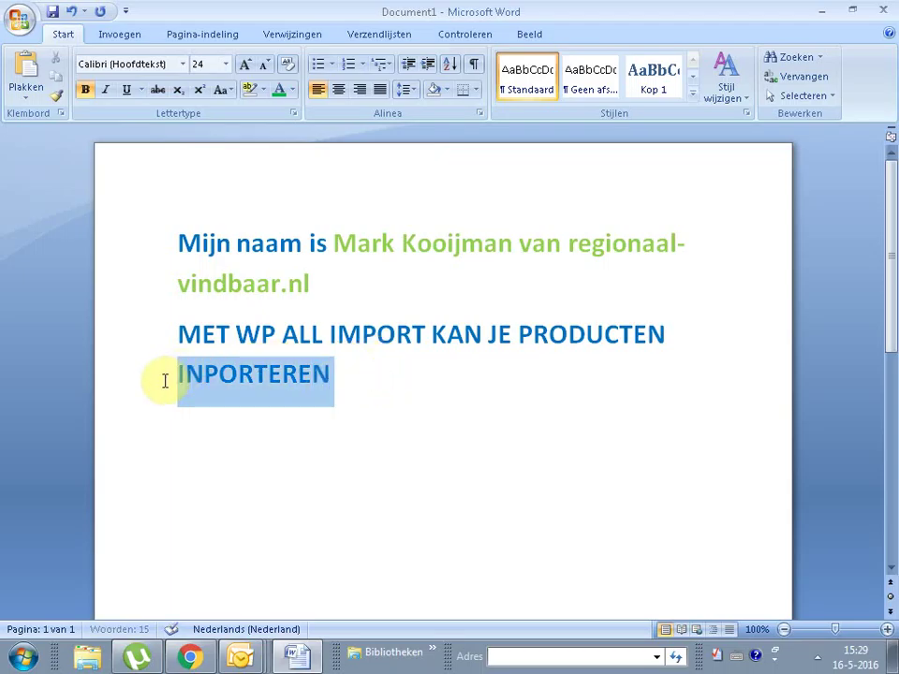
{"action": "key", "text": "BackSpace"}
{"action": "key", "text": "BackSpace"}
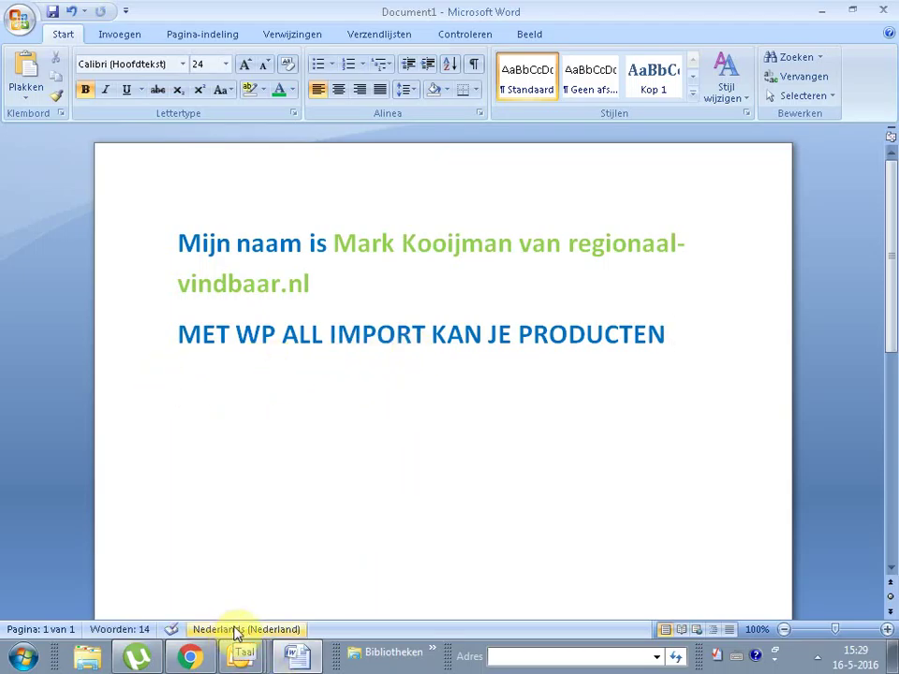
{"action": "type", "text": "IN"}
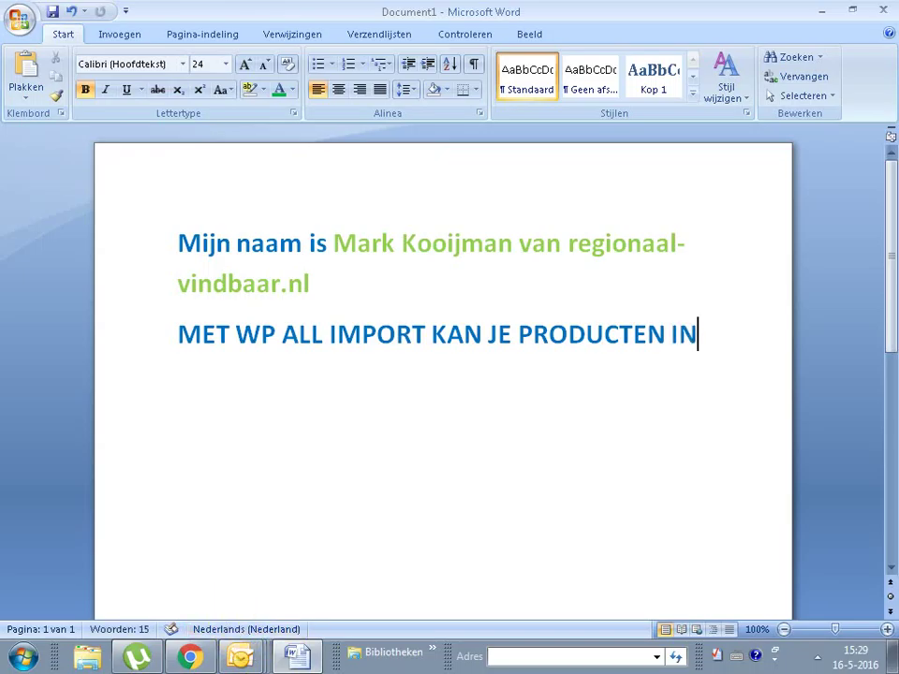
{"action": "type", "text": "PORTEREN"}
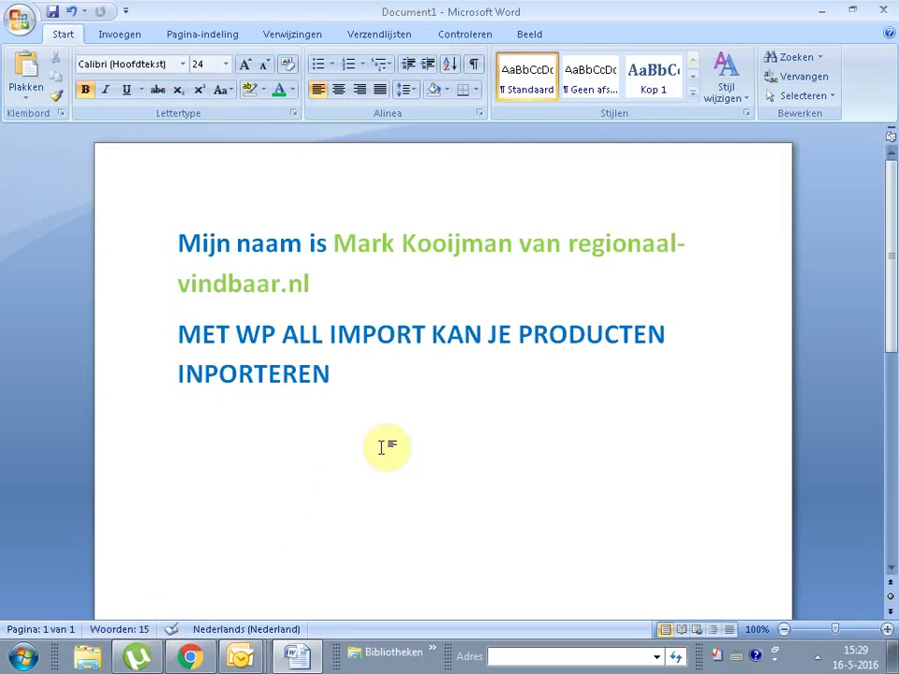
{"action": "left_click_drag", "start_coordinate": [388, 398], "coordinate": [159, 424]}
{"action": "key", "text": "BackSpace"}
{"action": "type", "text": "IN JE WE"}
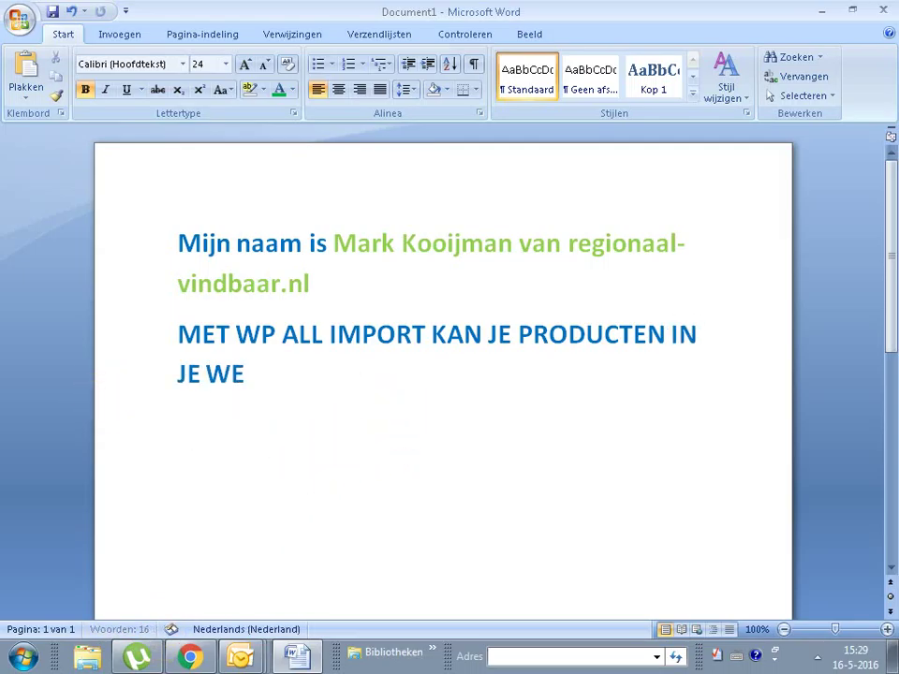
{"action": "type", "text": "BSHOP "}
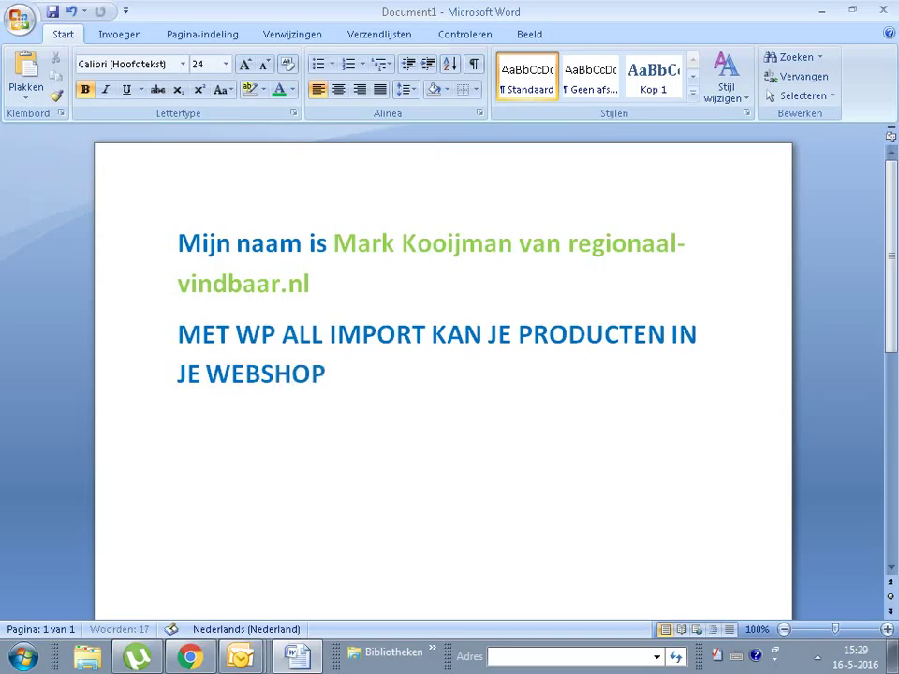
{"action": "type", "text": "LADEN...."}
{"action": "left_click_drag", "start_coordinate": [460, 369], "coordinate": [199, 351]}
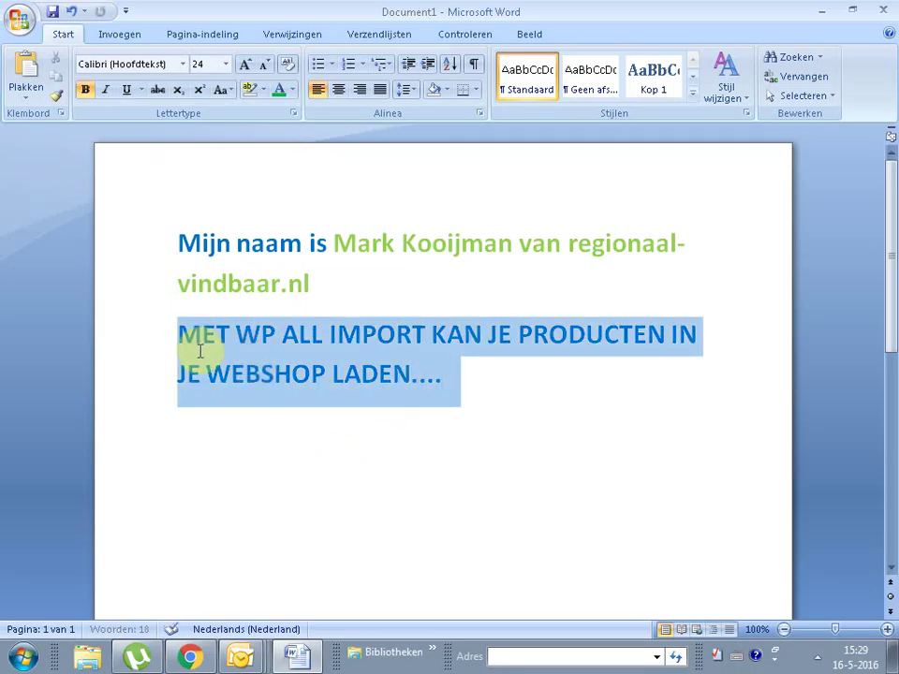
{"action": "left_click", "coordinate": [528, 365]}
Step: On the Plugins page, check the WP All Import Pro and WooCommerce Add-On Pro entries
{"action": "left_click", "coordinate": [187, 658]}
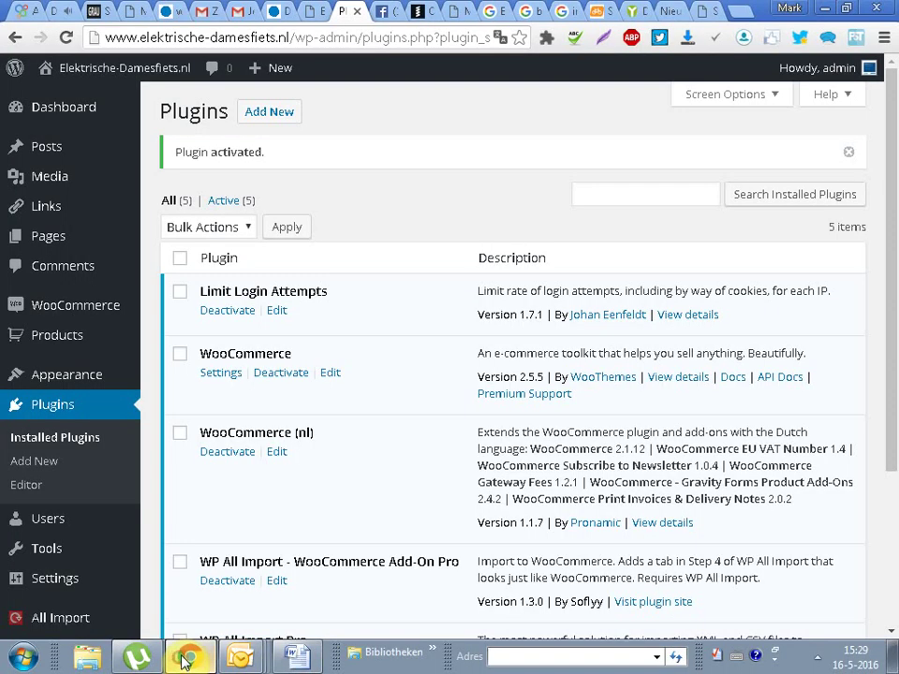
{"action": "scroll", "coordinate": [145, 496], "scroll_direction": "down", "scroll_amount": 2}
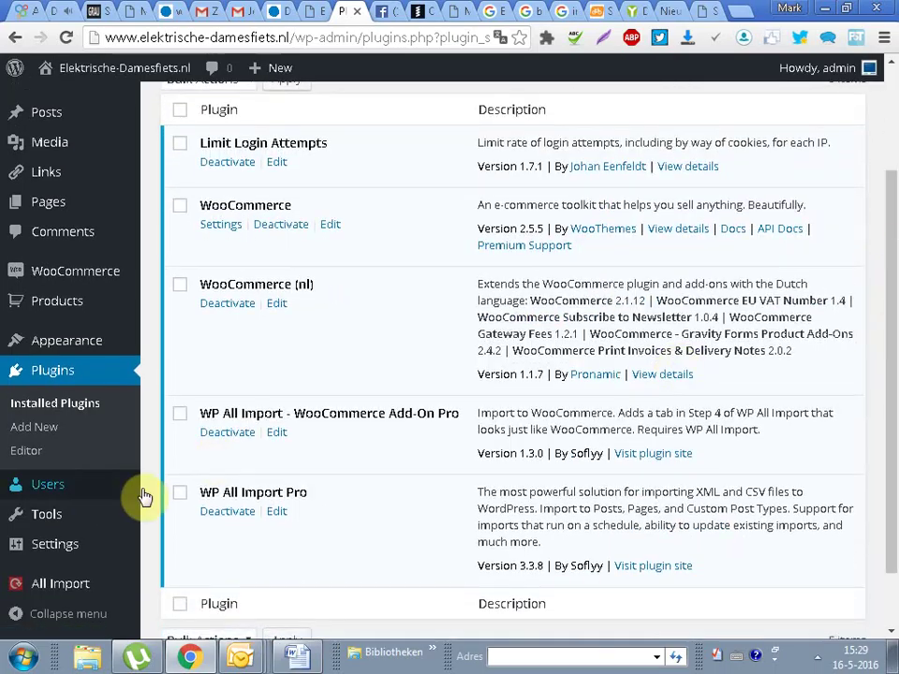
{"action": "left_click_drag", "start_coordinate": [197, 492], "coordinate": [343, 497]}
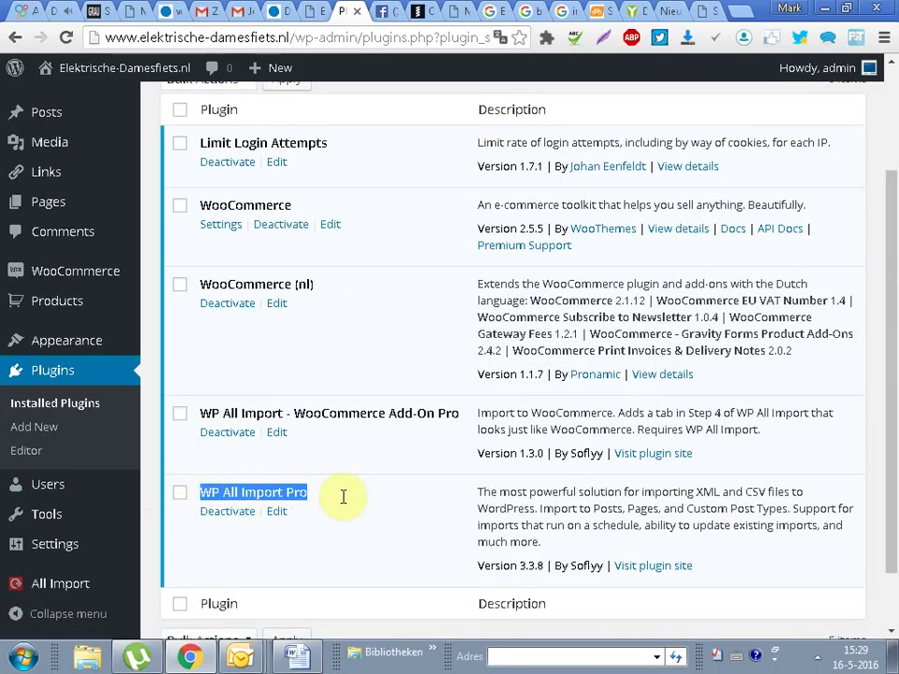
{"action": "left_click_drag", "start_coordinate": [195, 412], "coordinate": [462, 412]}
{"action": "left_click", "coordinate": [402, 535]}
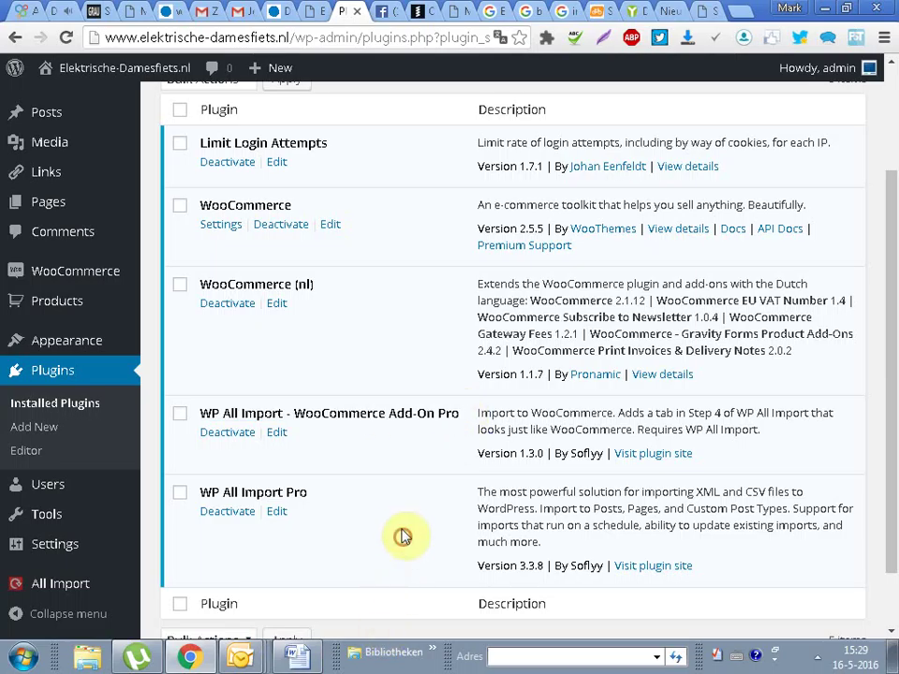
{"action": "scroll", "coordinate": [888, 411], "scroll_direction": "up", "scroll_amount": 2}
Step: Upload wpai-linkcloak-add-on.zip from the Link clocking system folder and start installing it
{"action": "left_click", "coordinate": [269, 112]}
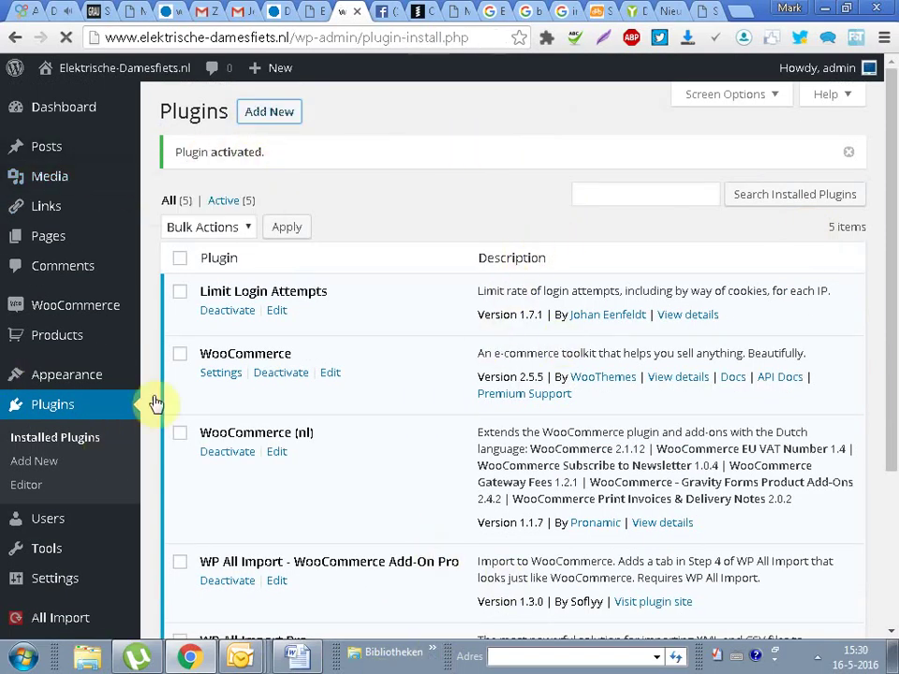
{"action": "left_click", "coordinate": [343, 119]}
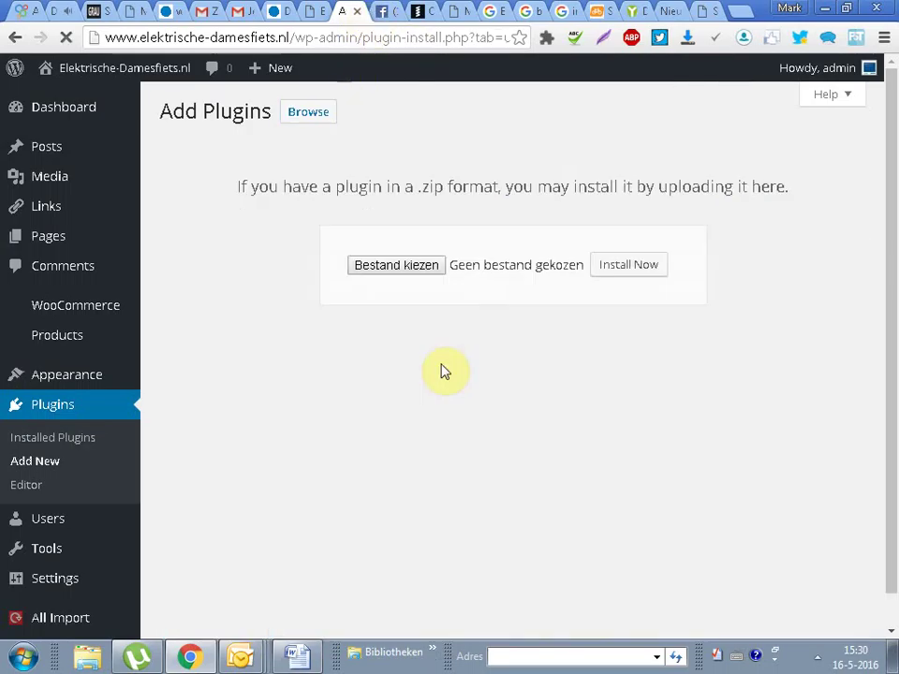
{"action": "left_click", "coordinate": [405, 271]}
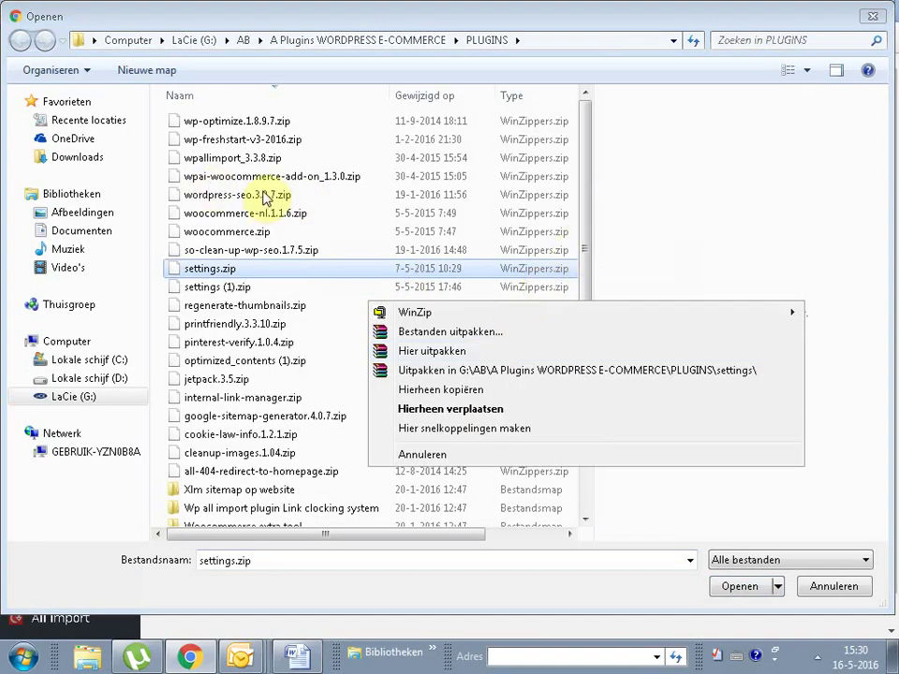
{"action": "left_click", "coordinate": [257, 176]}
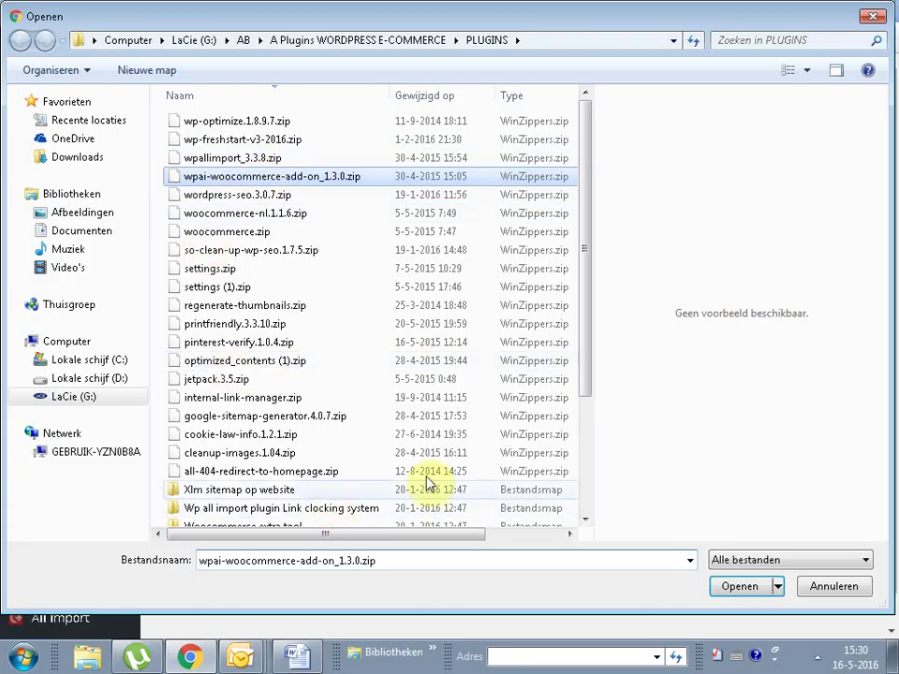
{"action": "double_click", "coordinate": [296, 507]}
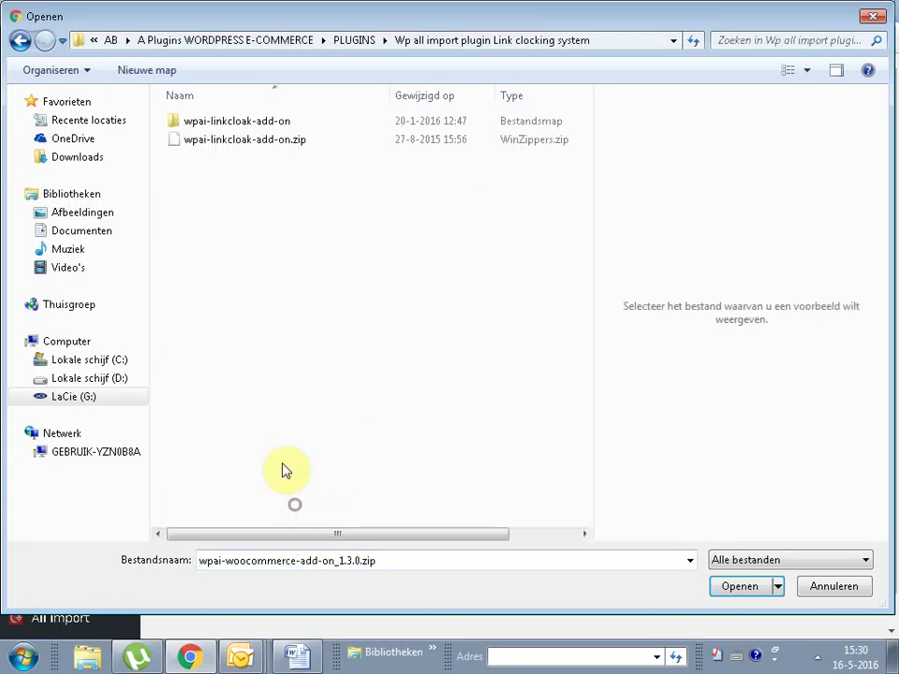
{"action": "left_click", "coordinate": [241, 139]}
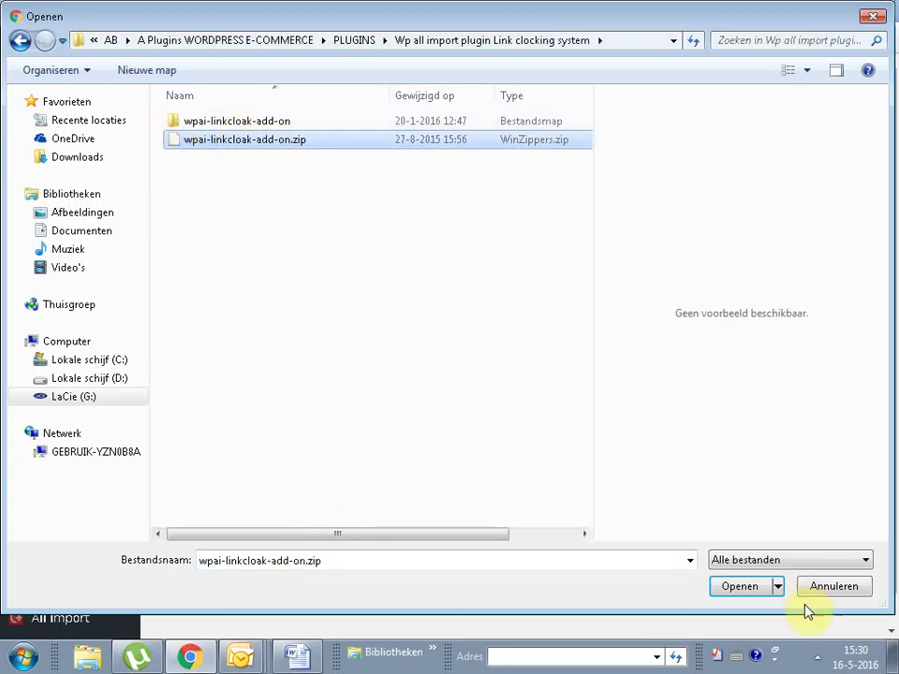
{"action": "left_click", "coordinate": [753, 589]}
{"action": "left_click", "coordinate": [629, 264]}
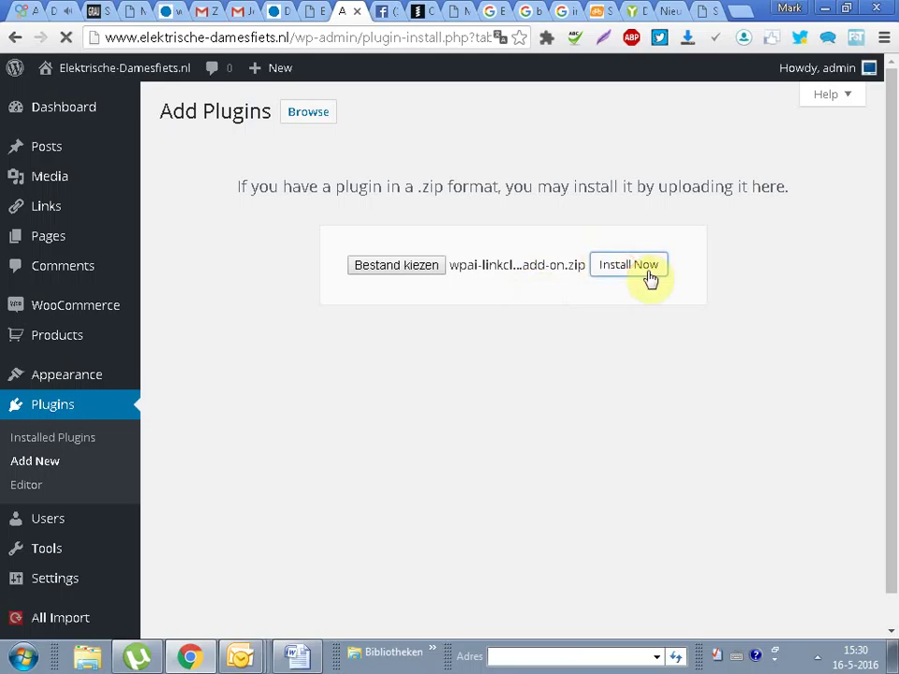
{"action": "left_click", "coordinate": [299, 655]}
Step: On a new line, type 'Als je vragen hebt dan hoor ik het graag van U?'
{"action": "key", "text": "Return"}
{"action": "key", "text": "Return"}
{"action": "type", "text": "a"}
{"action": "key", "text": "BackSpace"}
{"action": "key", "text": "BackSpace"}
{"action": "type", "text": "a"}
{"action": "key", "text": "BackSpace"}
{"action": "type", "text": "Als je vra"}
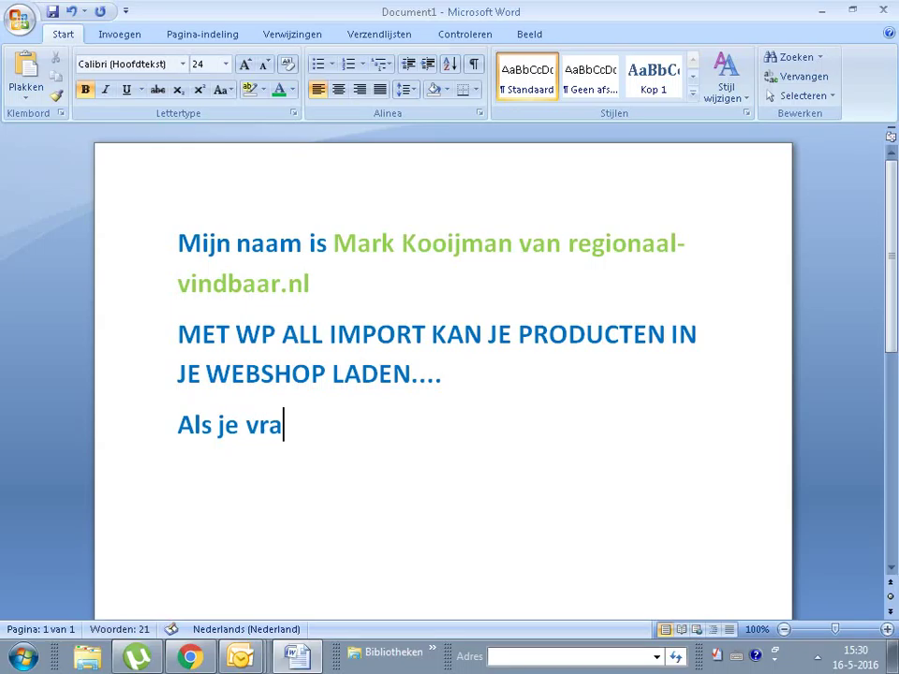
{"action": "type", "text": "gen hebt d"}
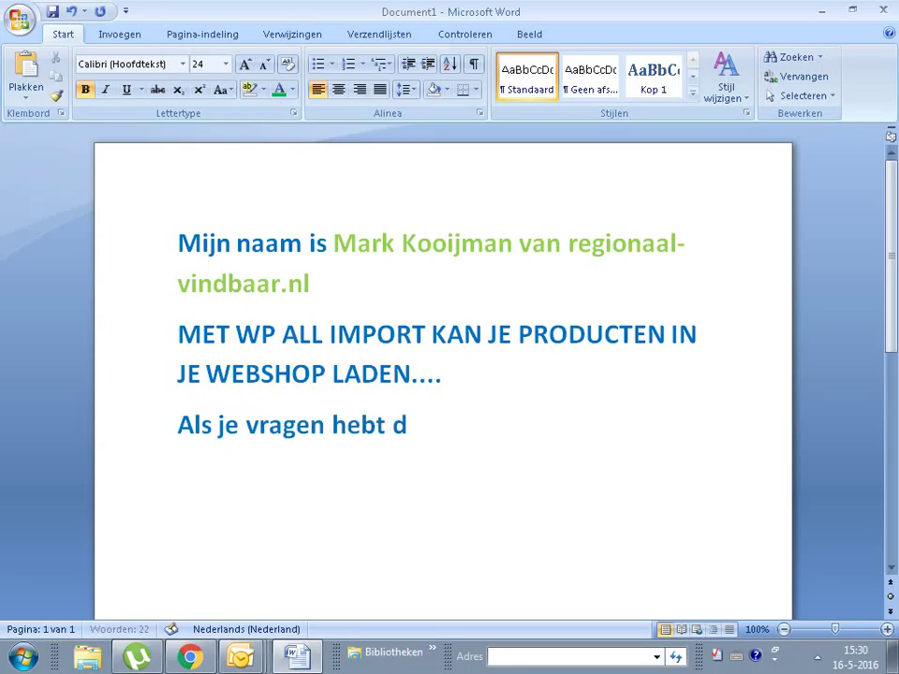
{"action": "type", "text": "an hoor ik hetgraa"}
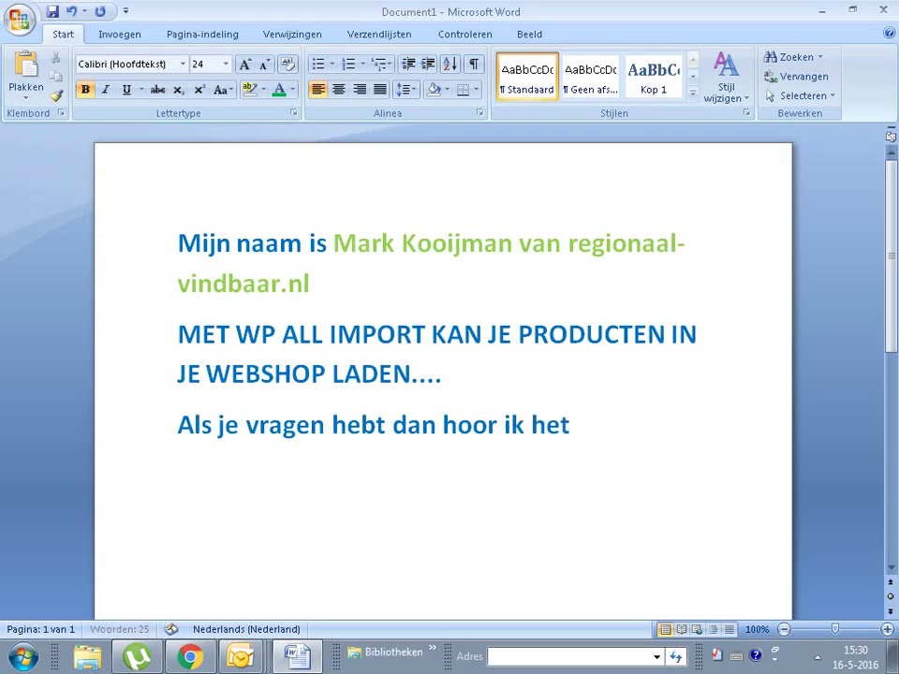
{"action": "key", "text": "BackSpace"}
{"action": "key", "text": "BackSpace"}
{"action": "key", "text": "BackSpace"}
{"action": "key", "text": "BackSpace"}
{"action": "type", "text": "graag va"}
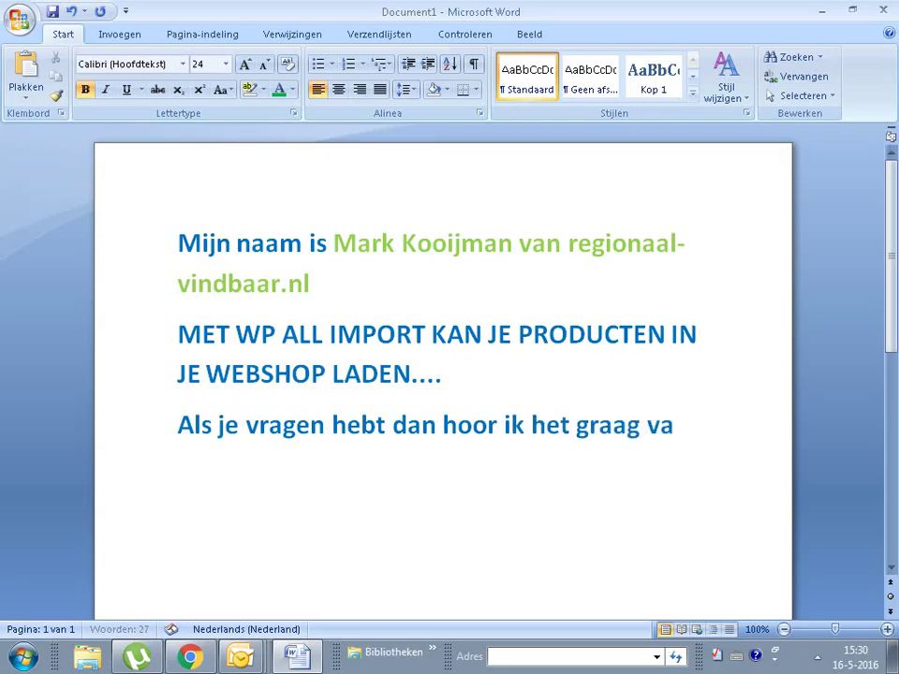
{"action": "type", "text": "n U?"}
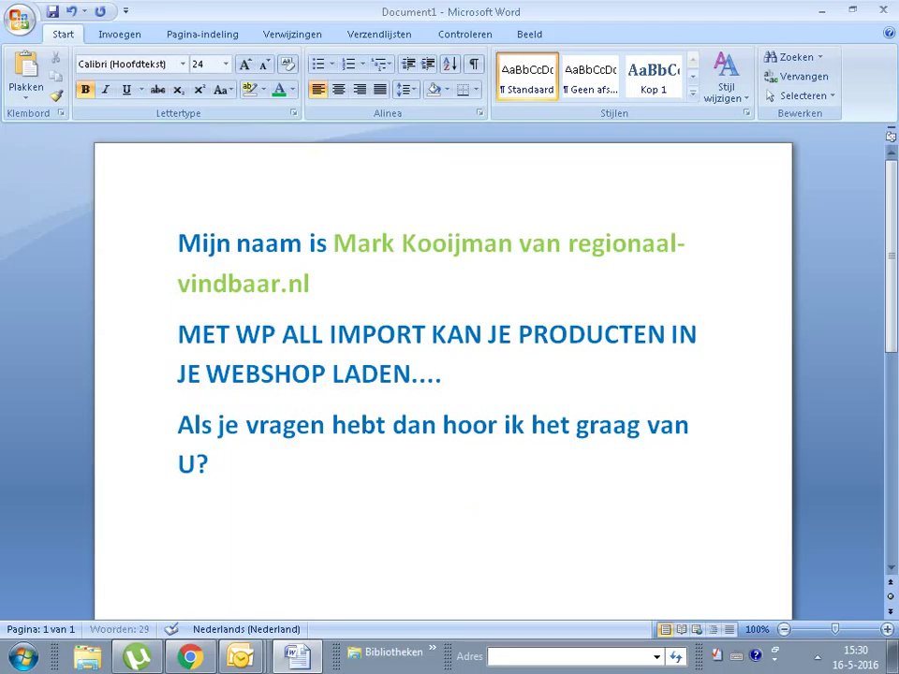
Step: Delete the WP All Import lines and add 'via' plus the contact e-mail after vindbaar.nl
{"action": "left_click_drag", "start_coordinate": [331, 486], "coordinate": [156, 351]}
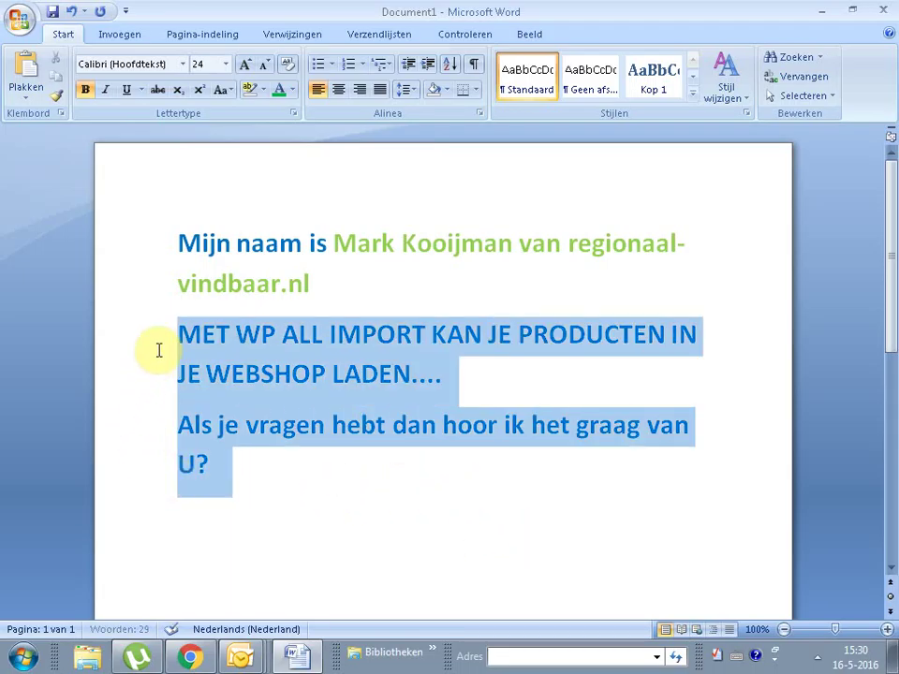
{"action": "key", "text": "Delete"}
{"action": "left_click", "coordinate": [417, 283]}
{"action": "type", "text": "v"}
{"action": "type", "text": "ias"}
{"action": "key", "text": "BackSpace"}
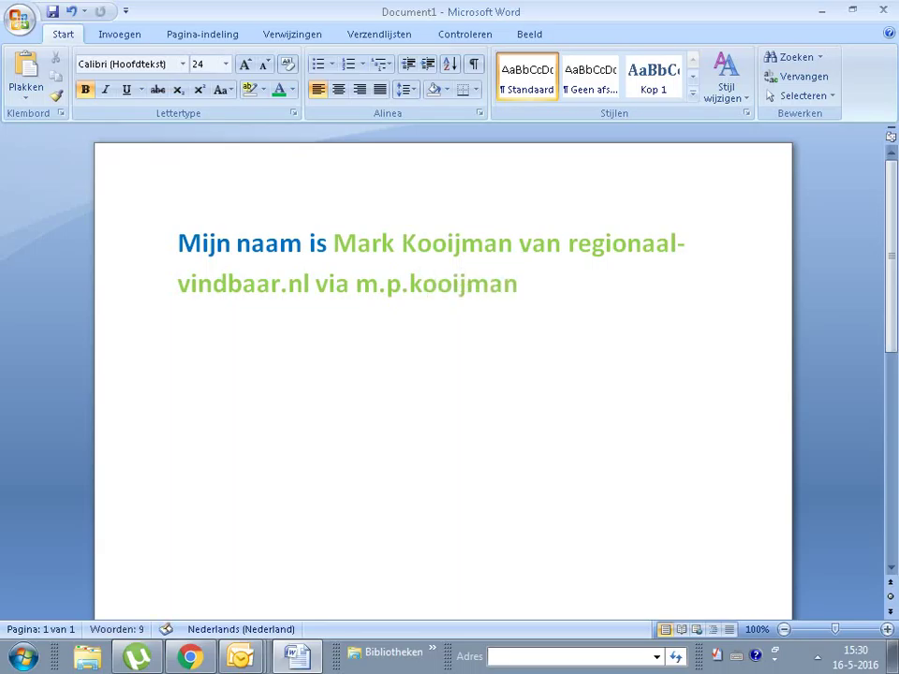
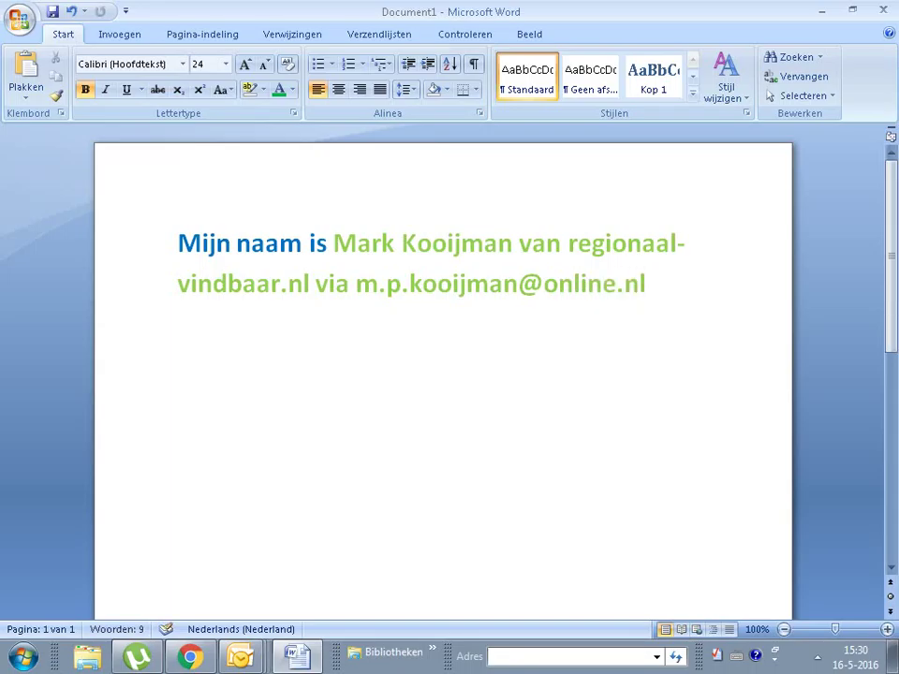
{"action": "left_click", "coordinate": [361, 283]}
{"action": "left_click", "coordinate": [319, 283]}
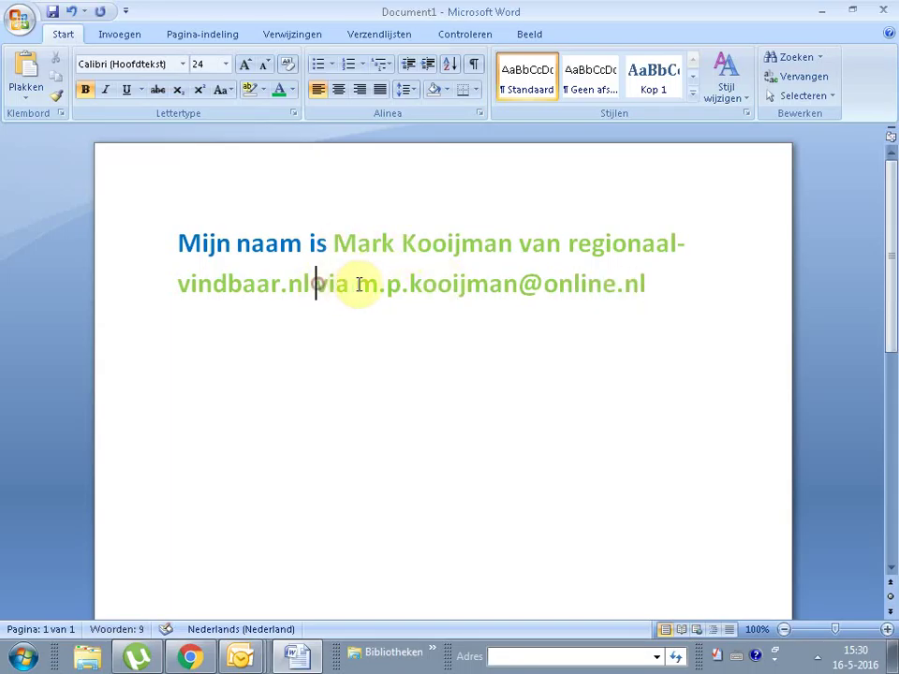
{"action": "key", "text": "Return"}
Step: Colour the e-mail address blue, rejoin it to the previous line and add 'vragen' before 'via'
{"action": "left_click_drag", "start_coordinate": [562, 328], "coordinate": [222, 339]}
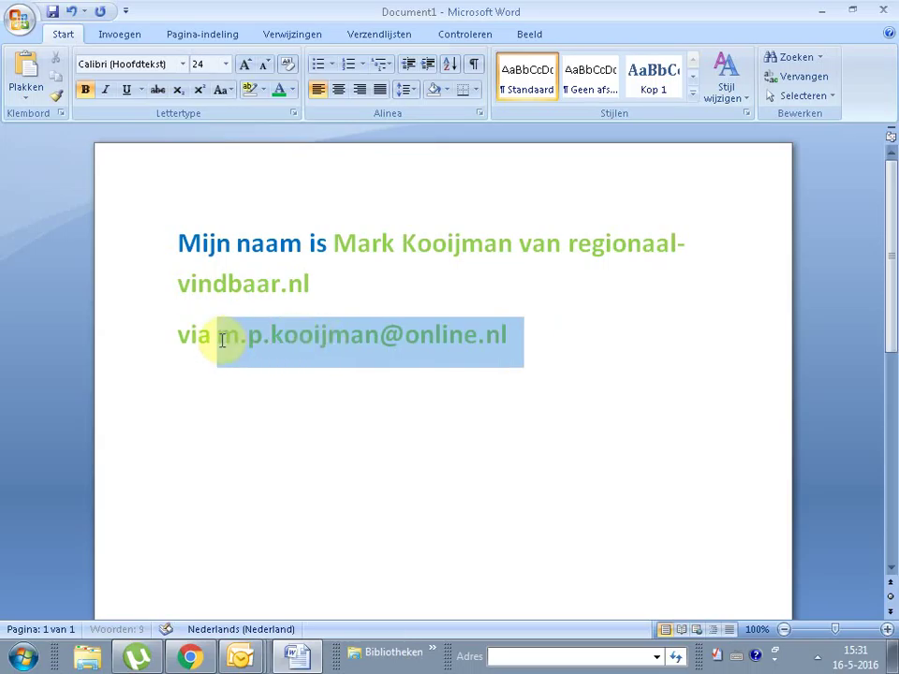
{"action": "left_click", "coordinate": [292, 90]}
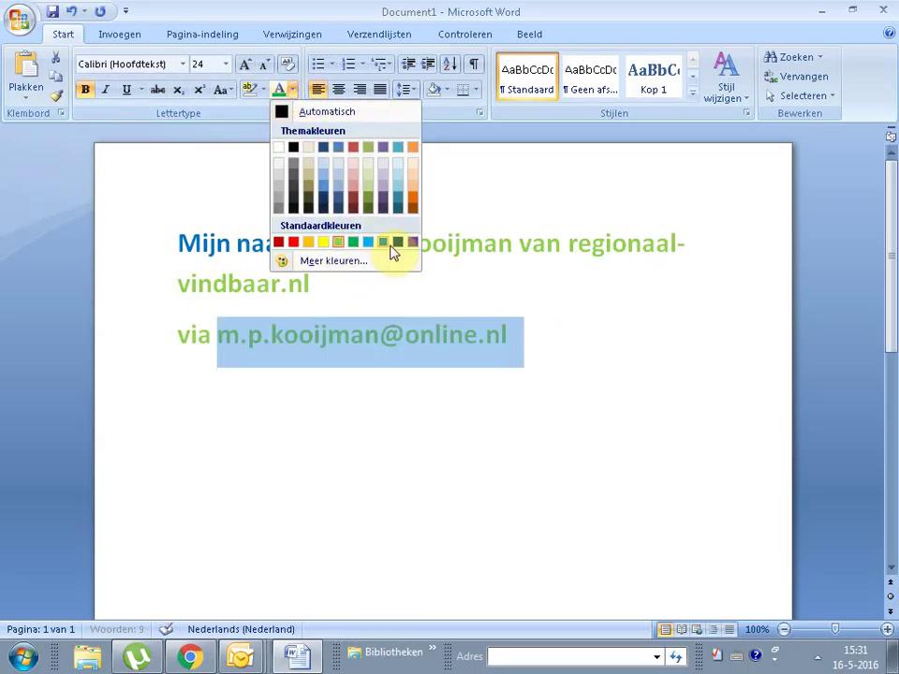
{"action": "left_click", "coordinate": [383, 246]}
{"action": "left_click", "coordinate": [592, 332]}
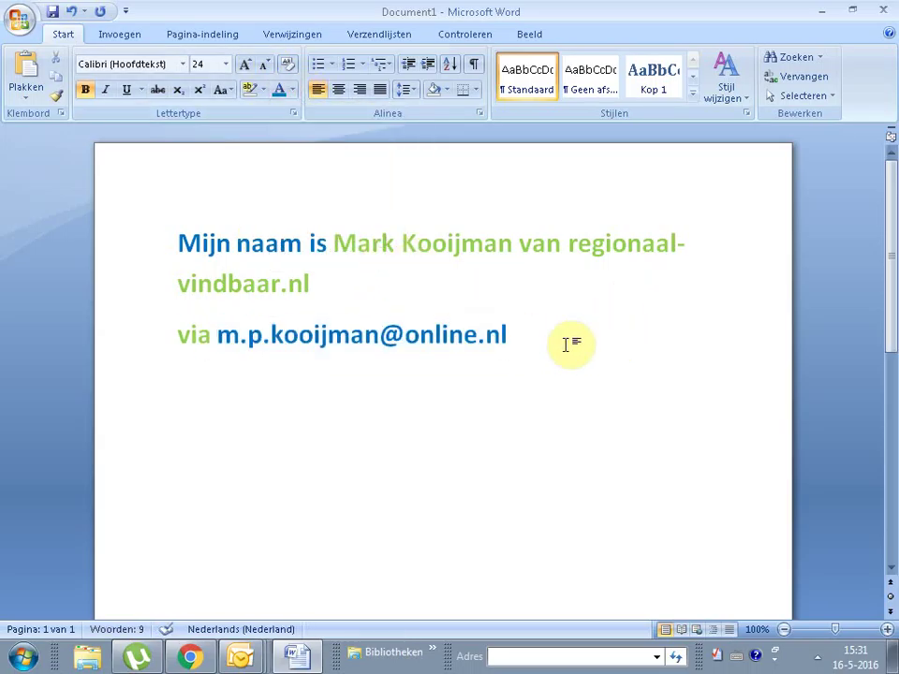
{"action": "left_click", "coordinate": [176, 336]}
{"action": "key", "text": "BackSpace"}
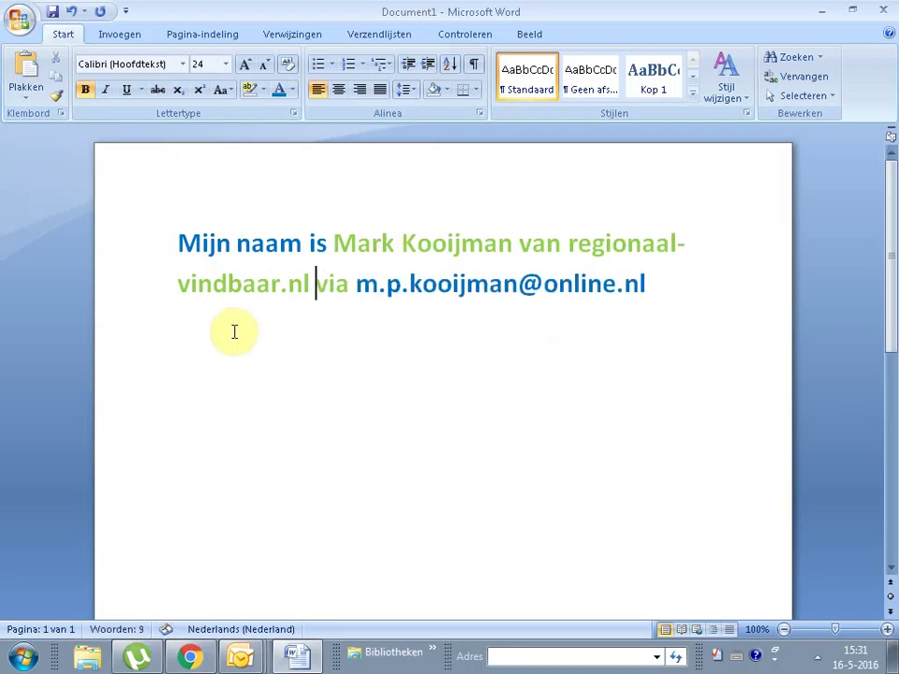
{"action": "type", "text": "vragen via"}
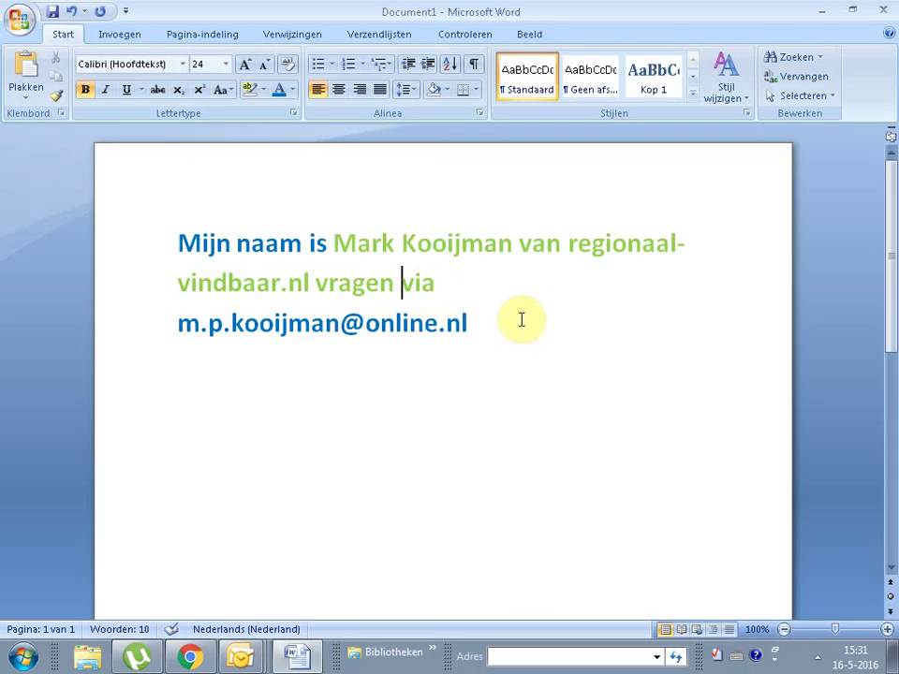
{"action": "left_click_drag", "start_coordinate": [530, 333], "coordinate": [317, 284]}
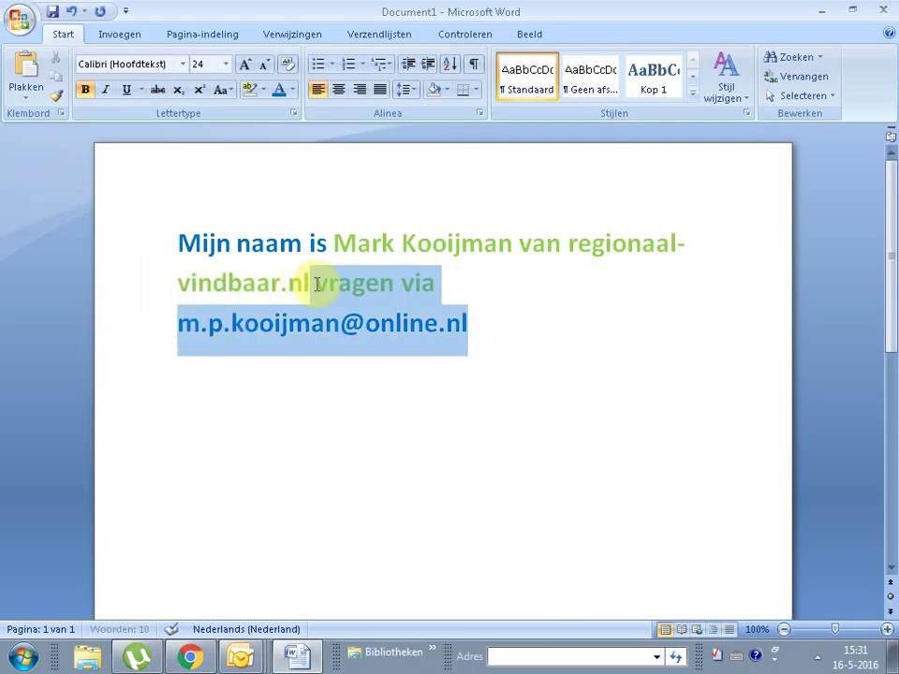
{"action": "left_click", "coordinate": [516, 324]}
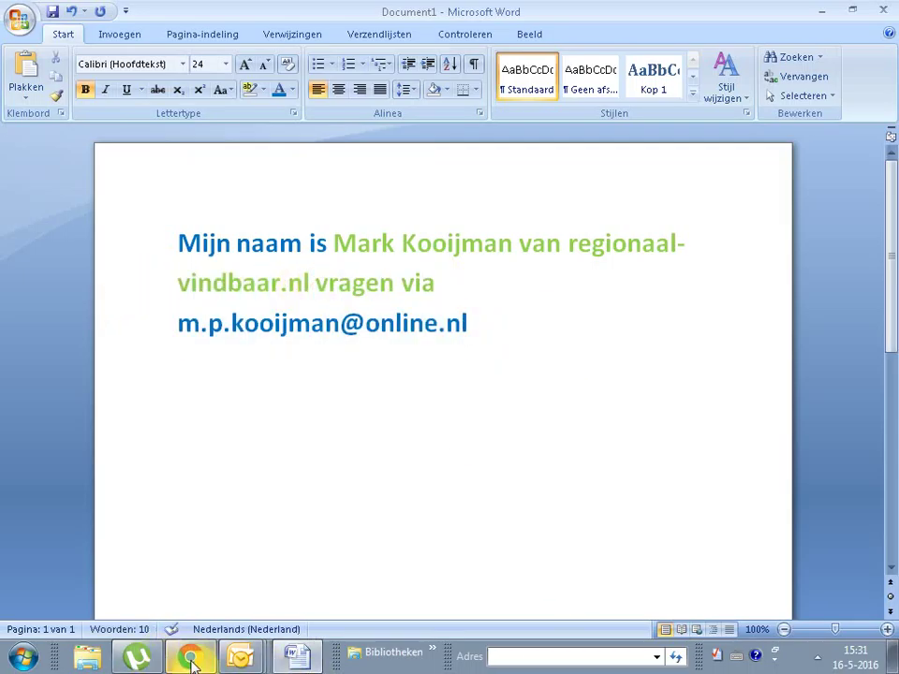
Step: Back in WordPress, try activating the WP All Import Link Cloaking Add-on
{"action": "left_click", "coordinate": [190, 660]}
{"action": "left_click", "coordinate": [175, 230]}
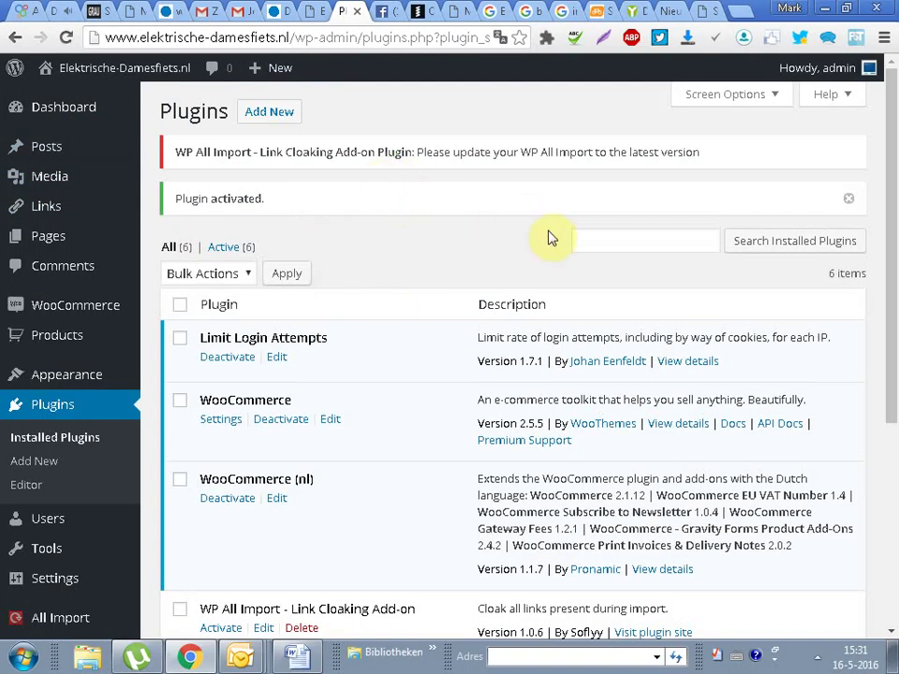
{"action": "scroll", "coordinate": [883, 402], "scroll_direction": "down", "scroll_amount": 5}
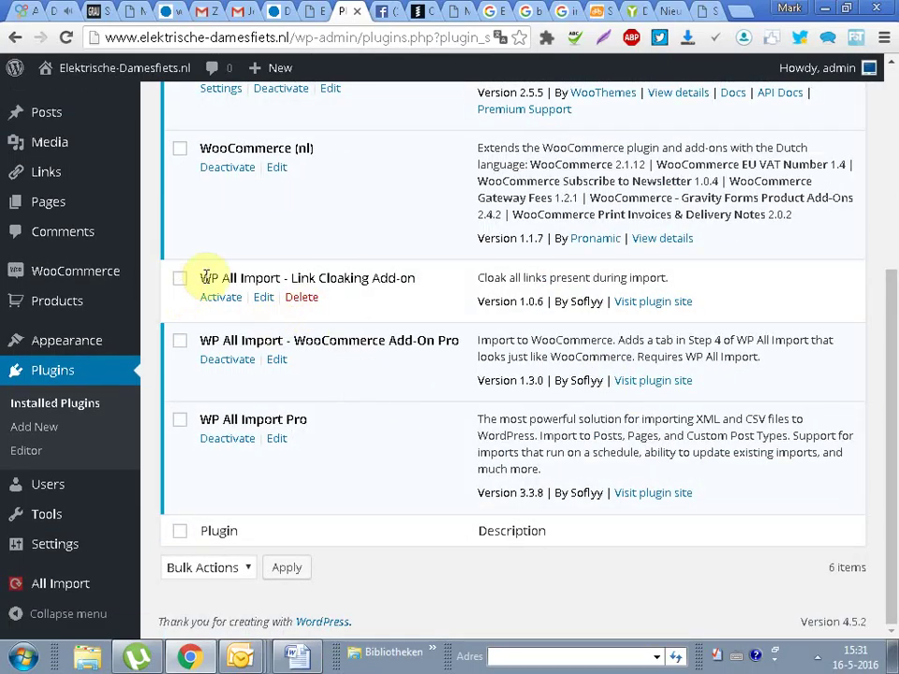
{"action": "left_click_drag", "start_coordinate": [199, 278], "coordinate": [435, 272]}
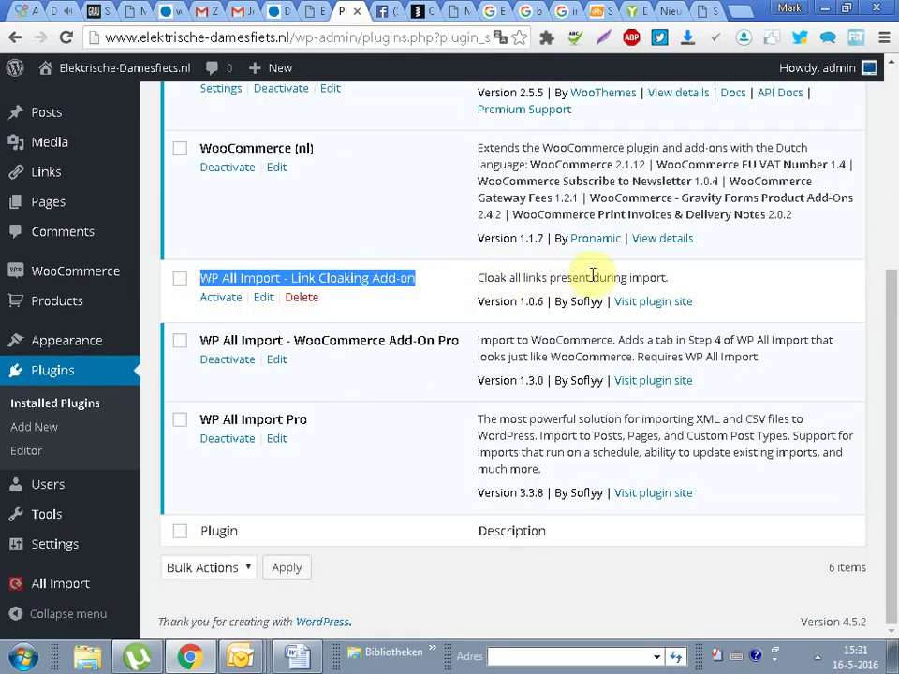
{"action": "left_click", "coordinate": [182, 280]}
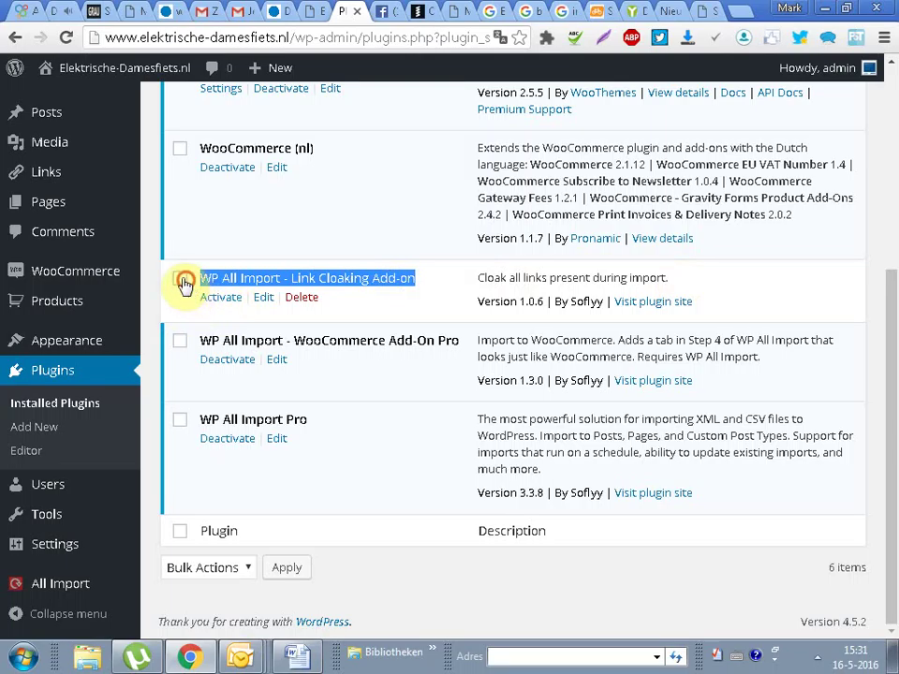
{"action": "left_click", "coordinate": [225, 299]}
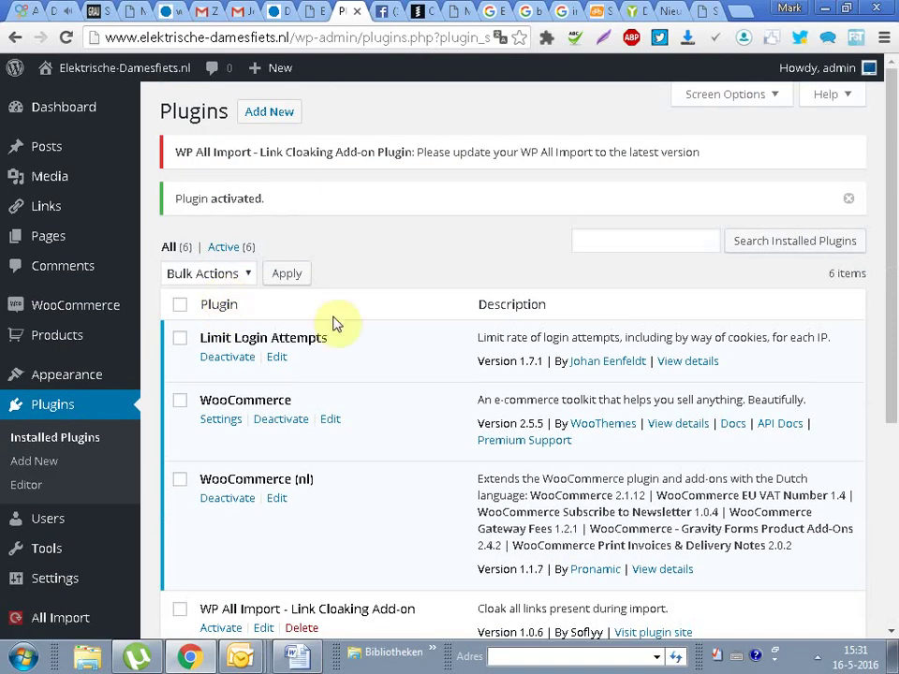
Step: Copy the plugin title 'WP All Import - Link Cloaking Add-on' from the list
{"action": "scroll", "coordinate": [873, 351], "scroll_direction": "down", "scroll_amount": 3}
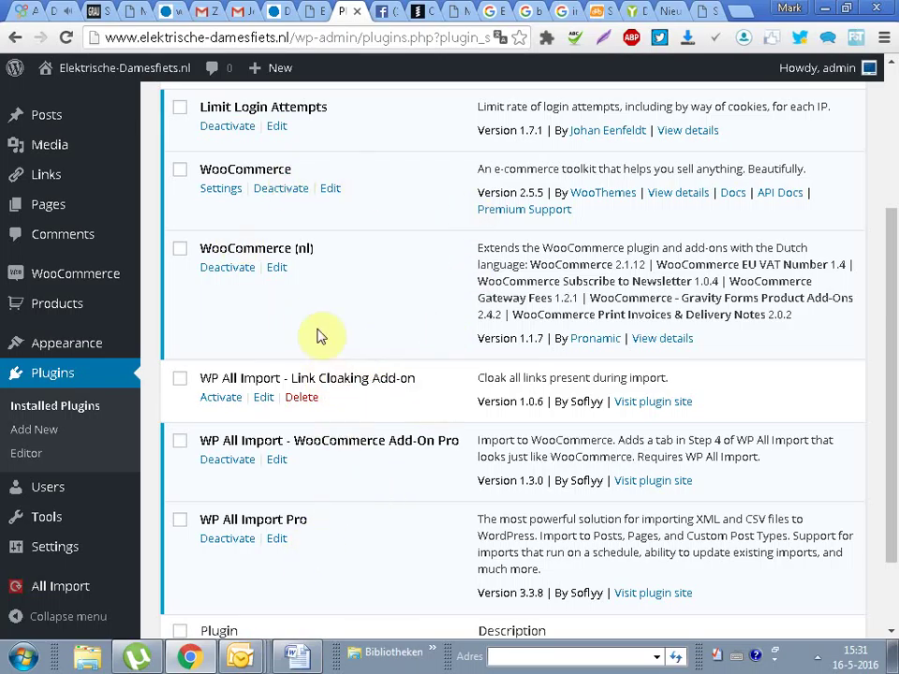
{"action": "left_click_drag", "start_coordinate": [417, 378], "coordinate": [190, 376]}
{"action": "key", "text": "ctrl+c"}
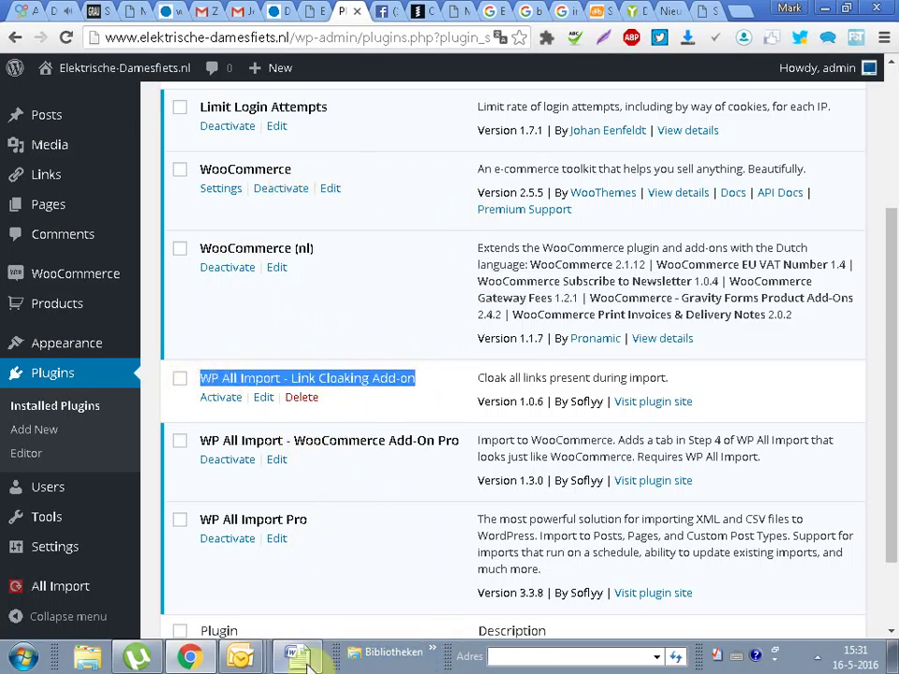
{"action": "left_click", "coordinate": [403, 539]}
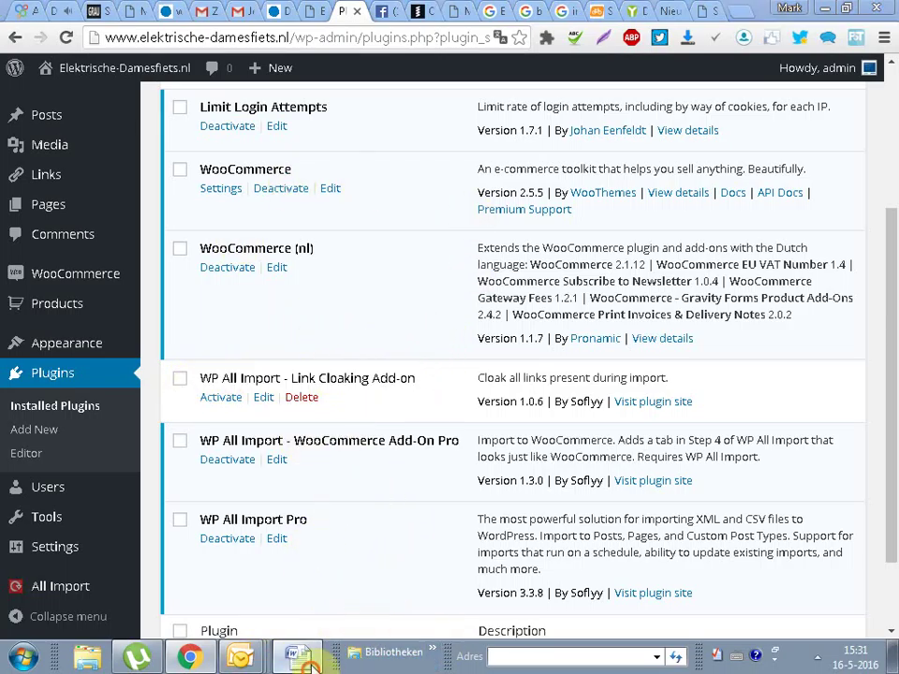
{"action": "left_click", "coordinate": [305, 659]}
Step: Paste 'WP All Import - Link Cloaking Add-on' on a new line, formatted bold, blue, 20 pt
{"action": "key", "text": "Return"}
{"action": "key", "text": "ctrl+v"}
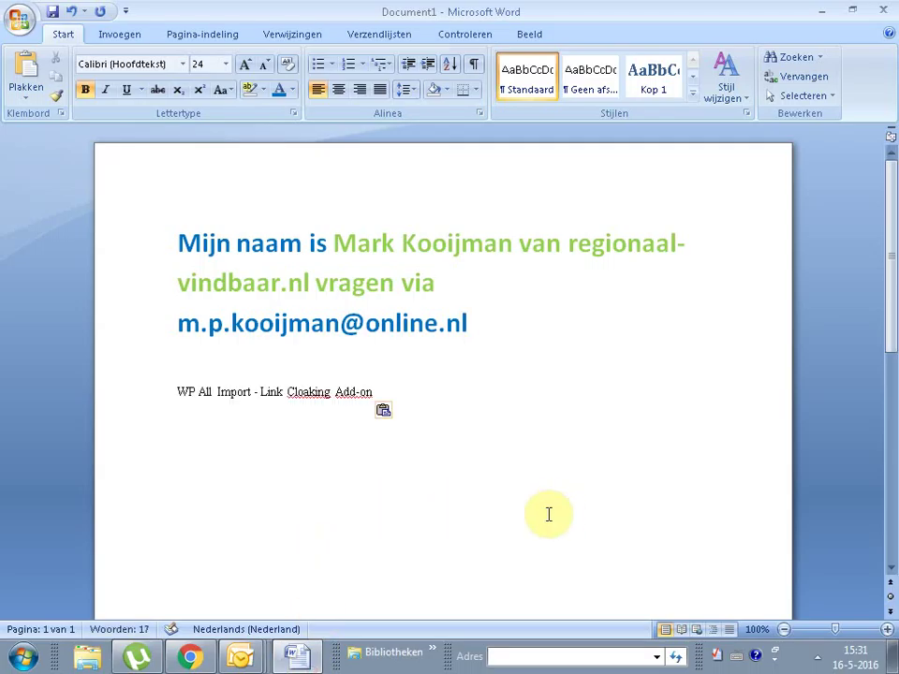
{"action": "left_click", "coordinate": [129, 388]}
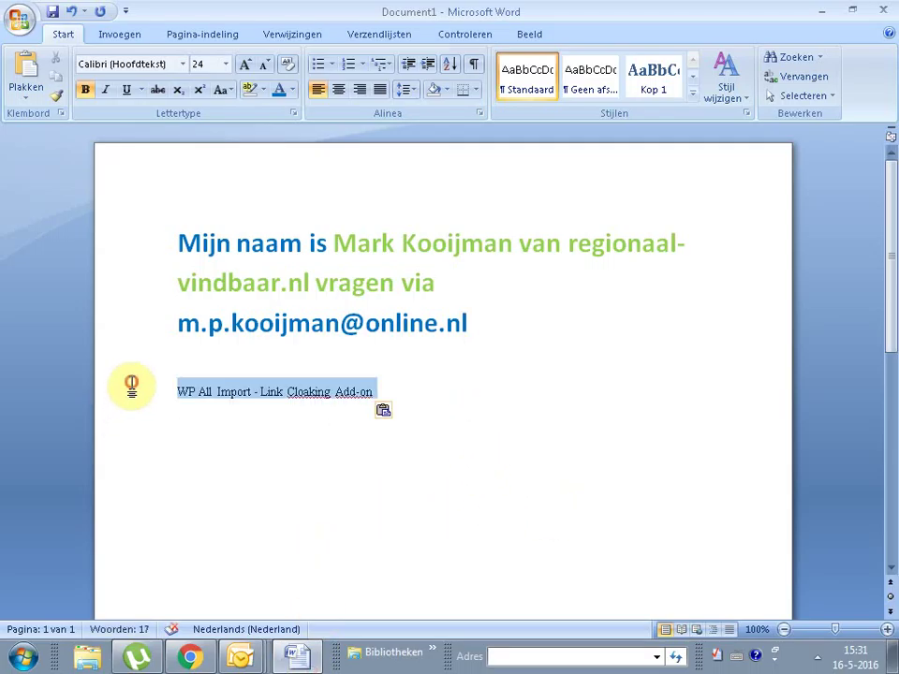
{"action": "left_click", "coordinate": [225, 64]}
{"action": "left_click", "coordinate": [200, 198]}
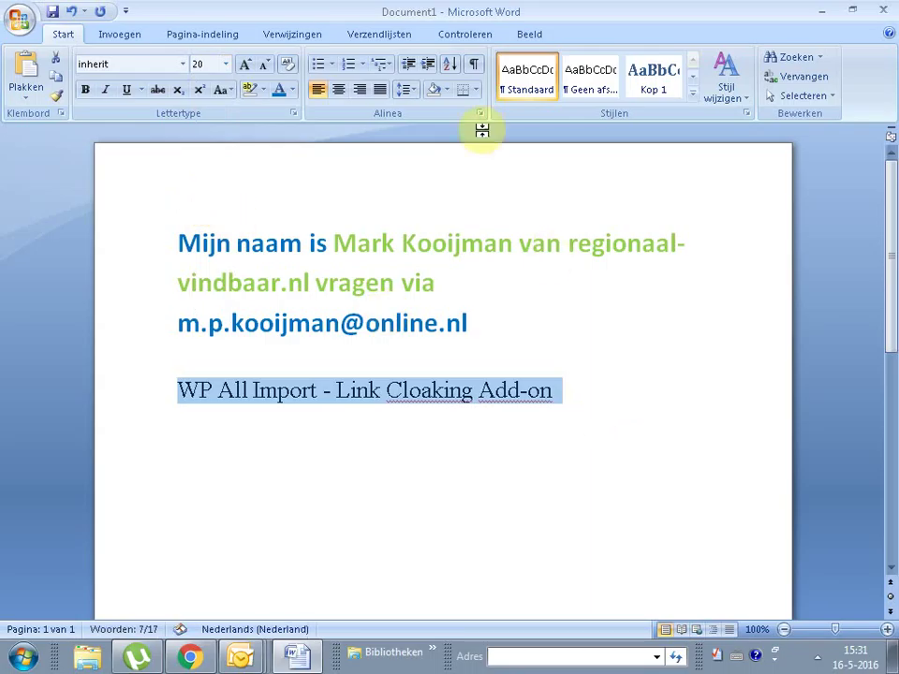
{"action": "left_click", "coordinate": [291, 93]}
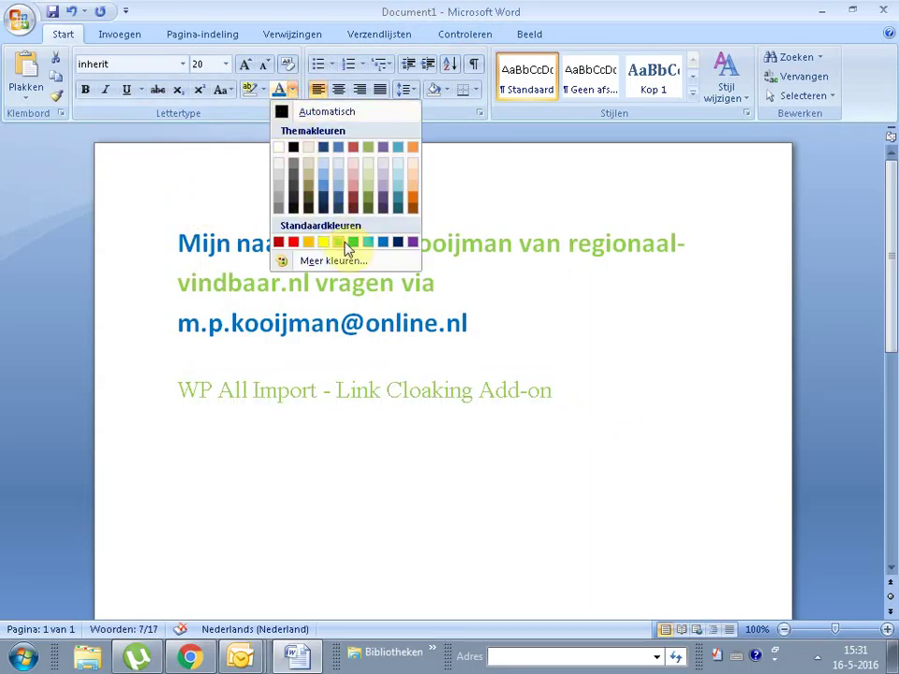
{"action": "left_click", "coordinate": [381, 245]}
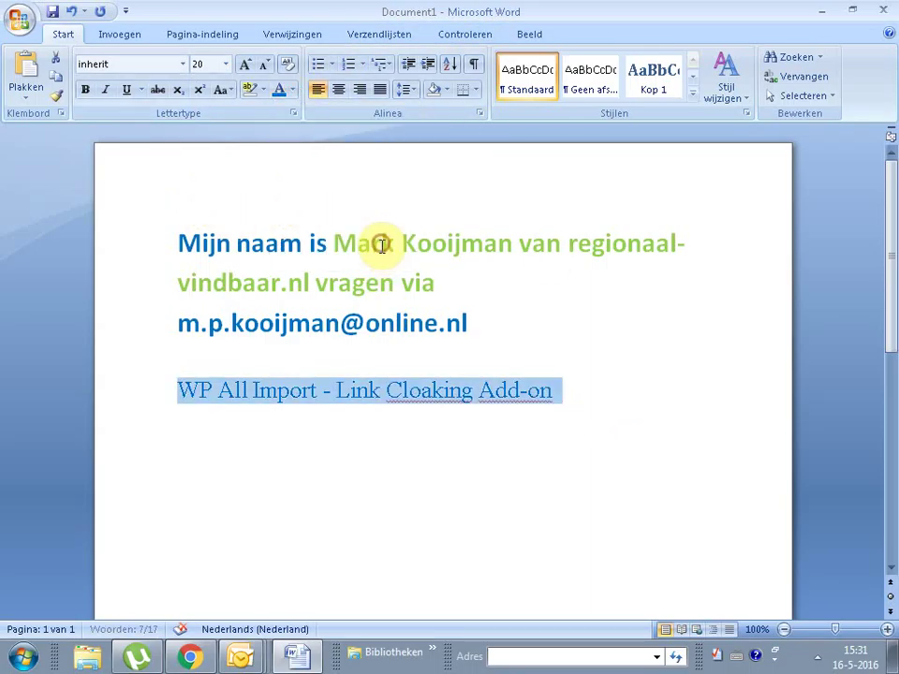
{"action": "left_click", "coordinate": [85, 89]}
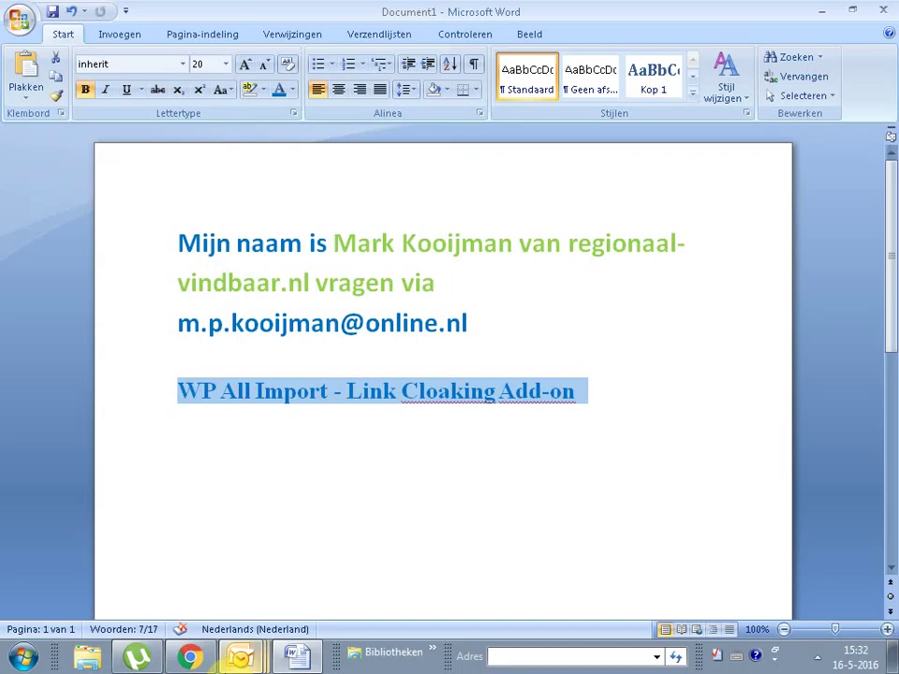
Step: Follow the plugin name with 'deze houd de links kort van uw producten....' and check its formatting
{"action": "left_click", "coordinate": [664, 521]}
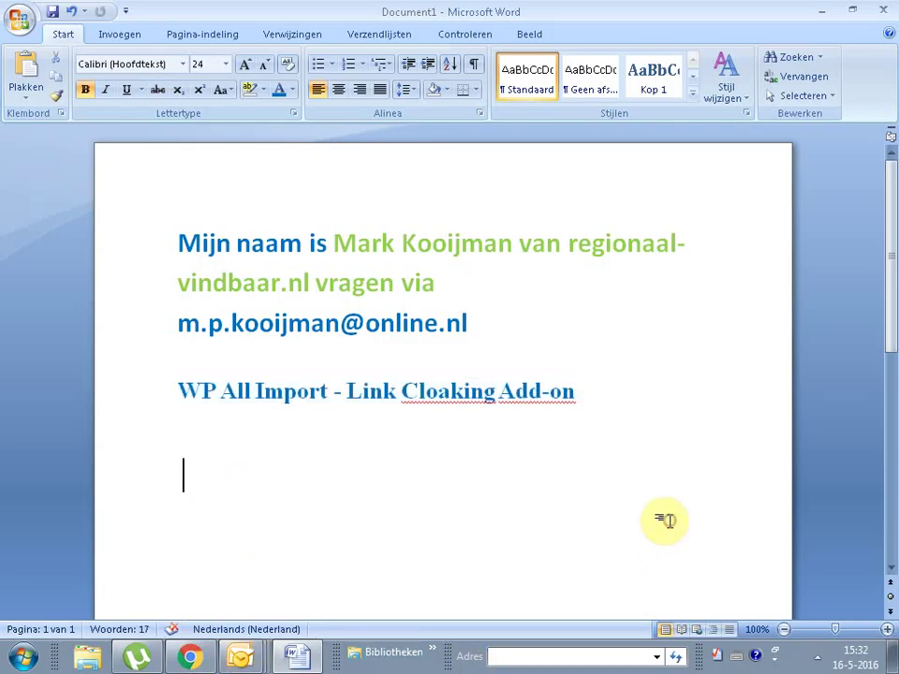
{"action": "key", "text": "BackSpace"}
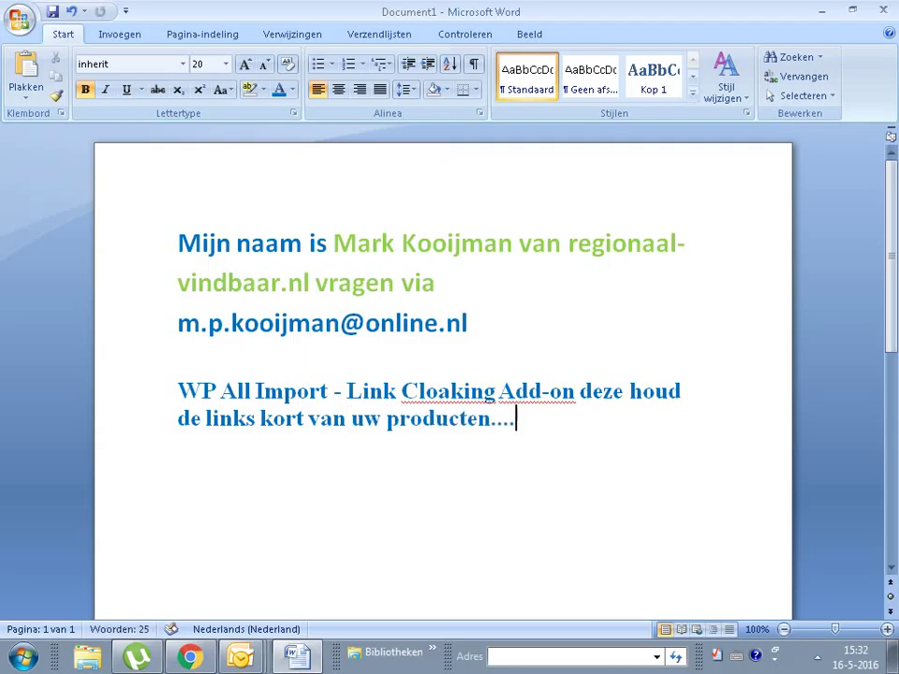
{"action": "left_click_drag", "start_coordinate": [519, 426], "coordinate": [136, 393]}
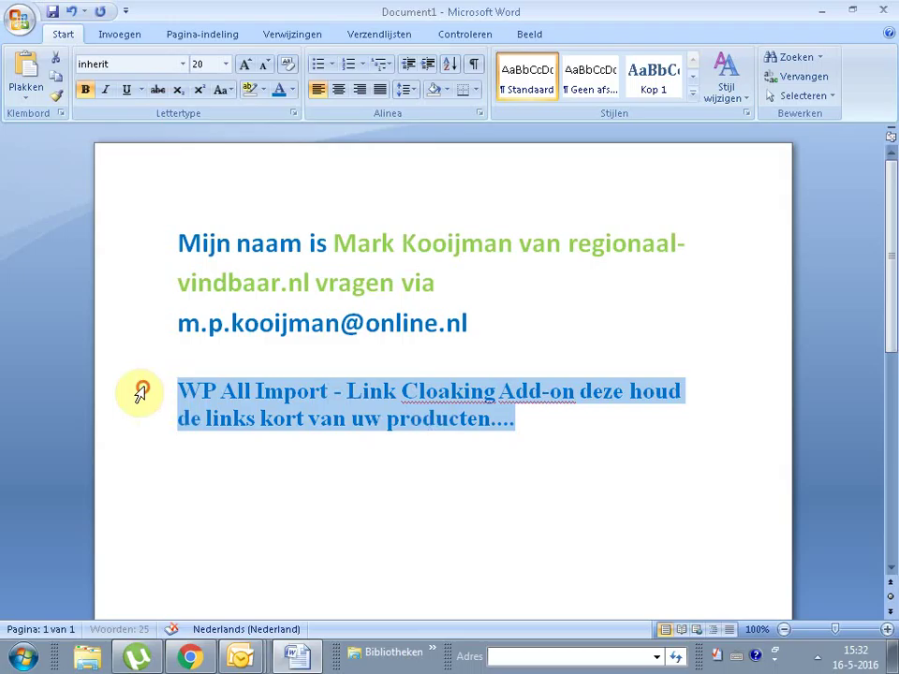
{"action": "left_click", "coordinate": [294, 89]}
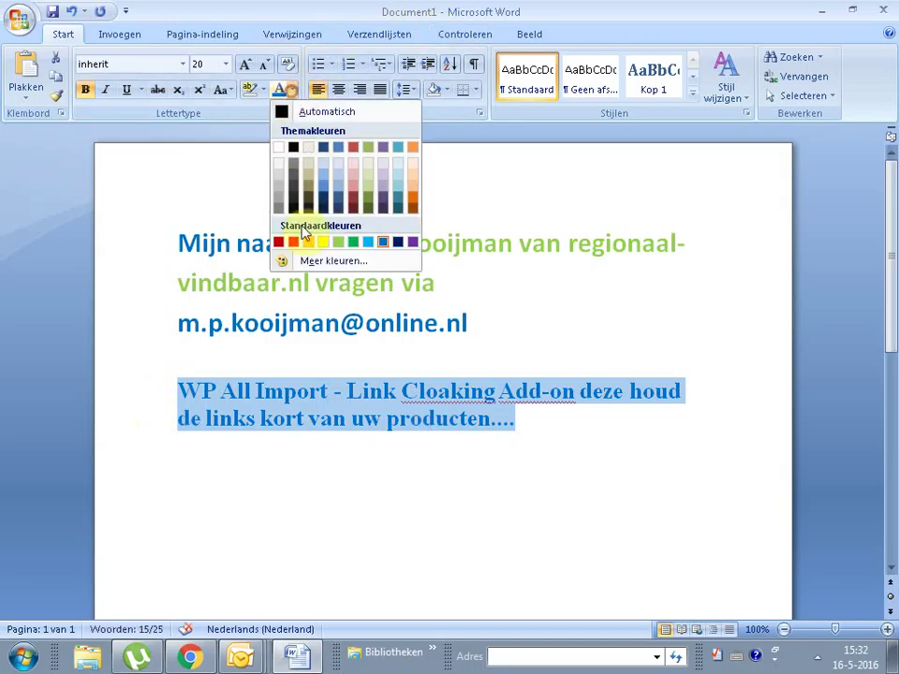
{"action": "left_click", "coordinate": [654, 471]}
{"action": "left_click", "coordinate": [590, 449]}
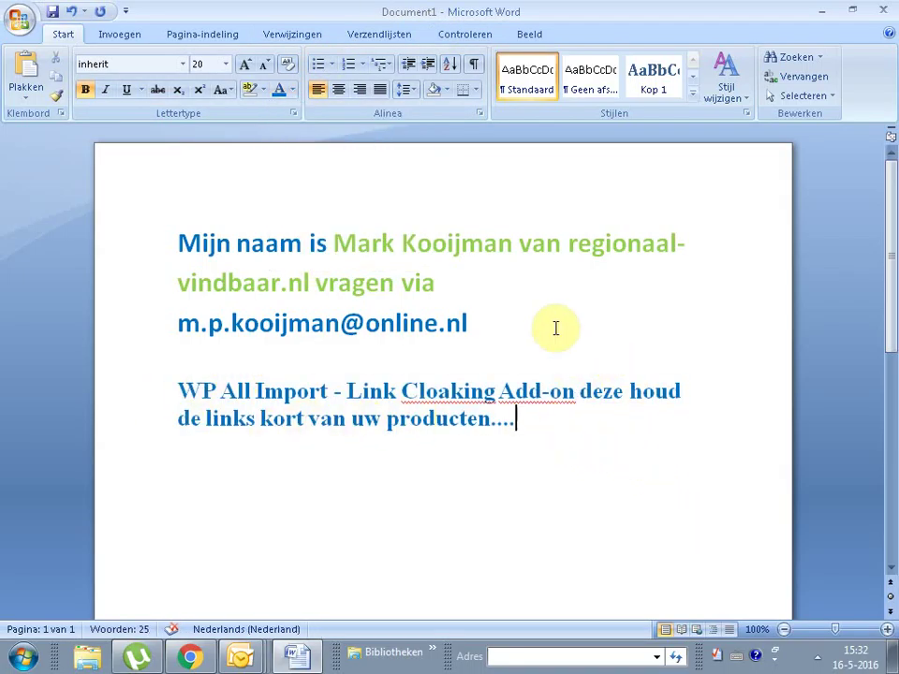
{"action": "left_click", "coordinate": [345, 390]}
{"action": "left_click_drag", "start_coordinate": [417, 391], "coordinate": [567, 413]}
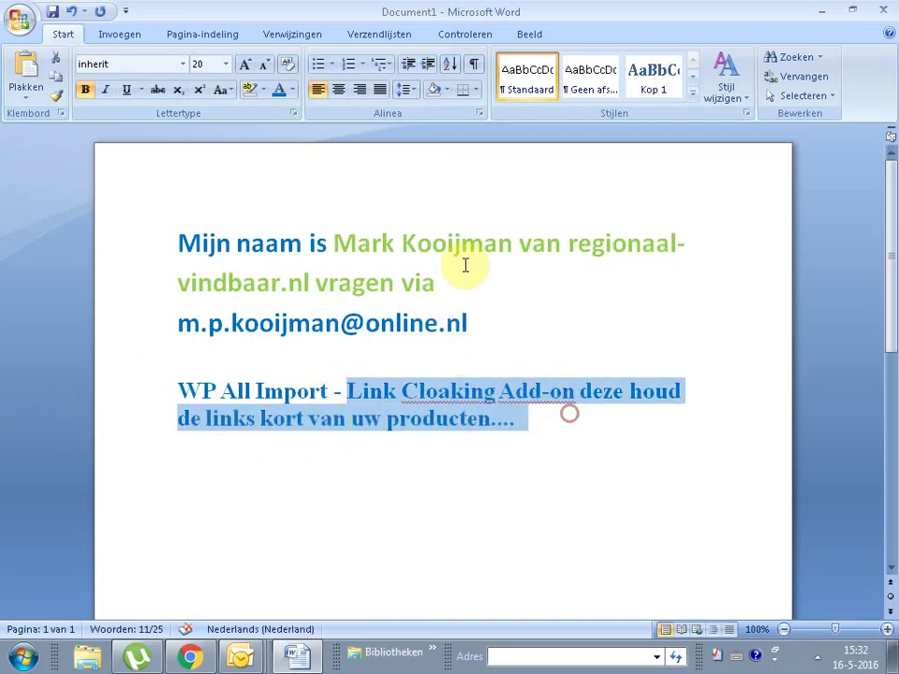
{"action": "left_click", "coordinate": [482, 262]}
Step: Cut the 'vragen via' e-mail phrase and paste it after 'producten....'
{"action": "left_click_drag", "start_coordinate": [329, 283], "coordinate": [400, 318]}
{"action": "key", "text": "ctrl+c"}
{"action": "right_click", "coordinate": [400, 318]}
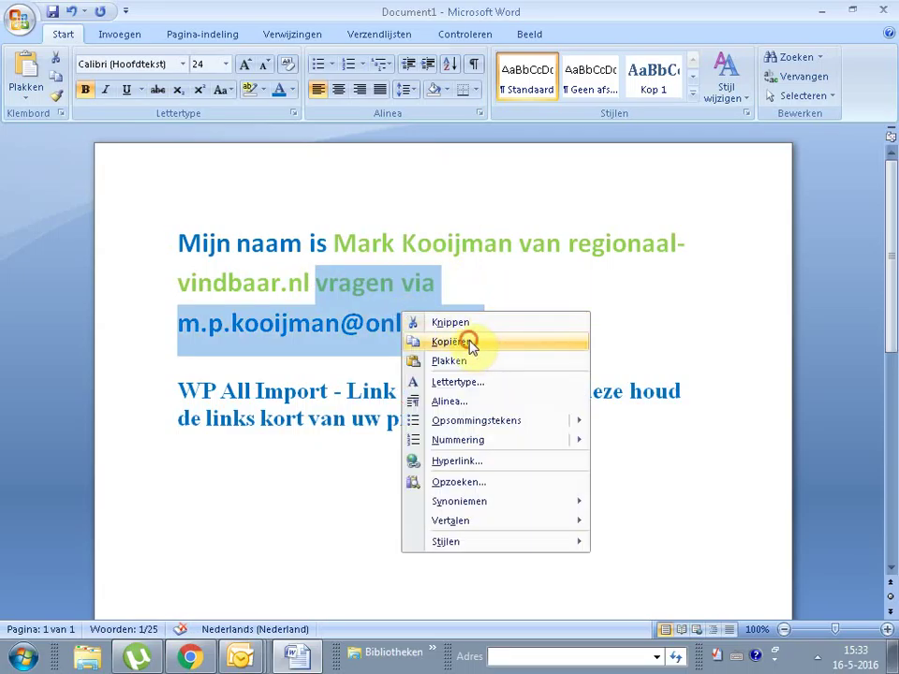
{"action": "left_click", "coordinate": [474, 323]}
{"action": "left_click", "coordinate": [566, 374]}
{"action": "key", "text": "ctrl+v"}
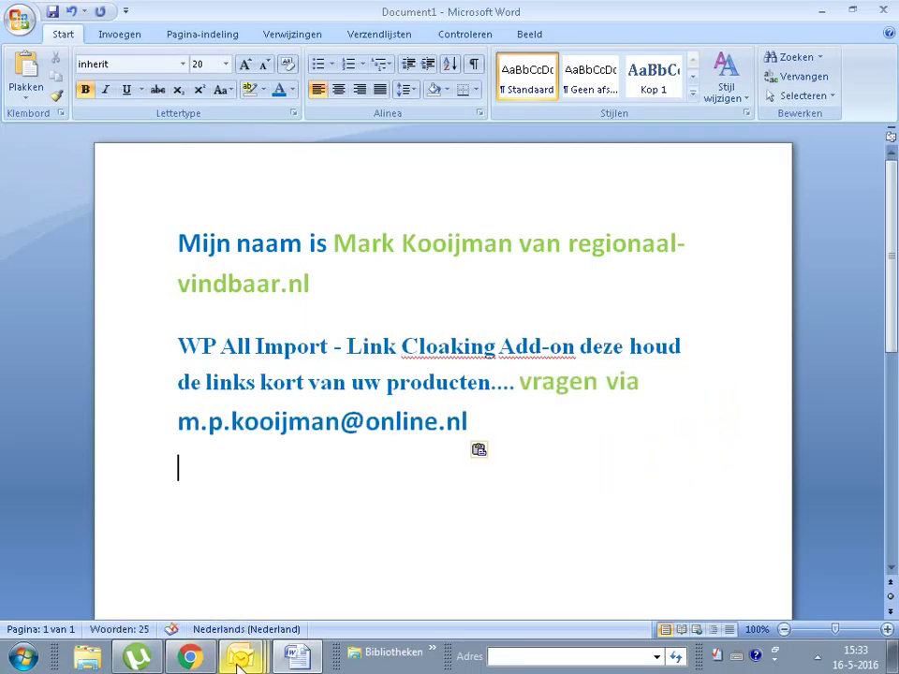
{"action": "left_click", "coordinate": [190, 657]}
Step: Try activating the WP All Import Link Cloaking Add-on, dismiss its notice, and go to Add New
{"action": "left_click", "coordinate": [178, 377]}
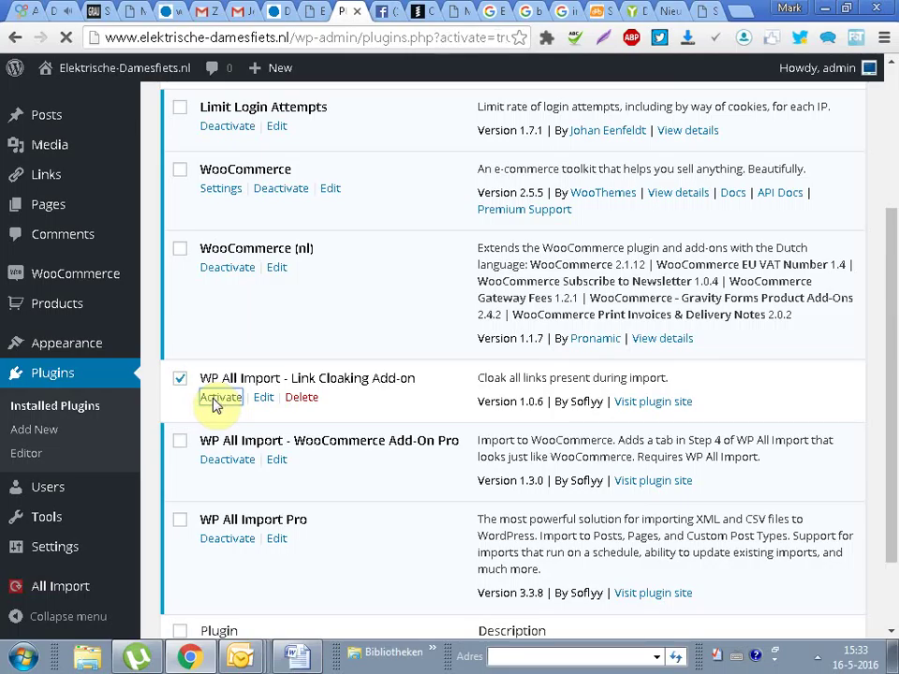
{"action": "right_click", "coordinate": [213, 399]}
{"action": "left_click_drag", "start_coordinate": [894, 84], "coordinate": [832, 141]}
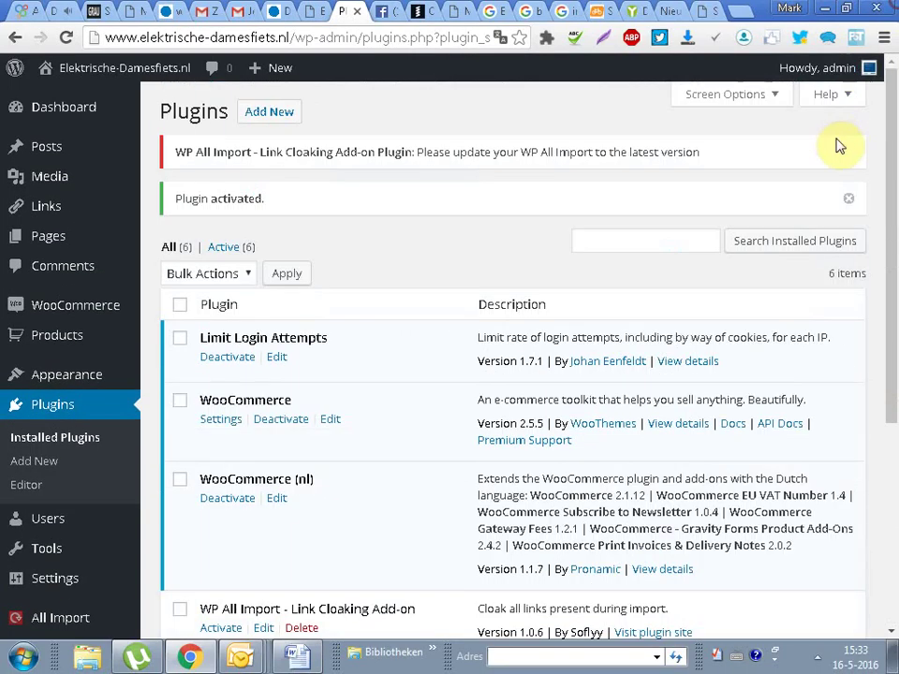
{"action": "left_click", "coordinate": [843, 203]}
{"action": "left_click_drag", "start_coordinate": [894, 197], "coordinate": [894, 94]}
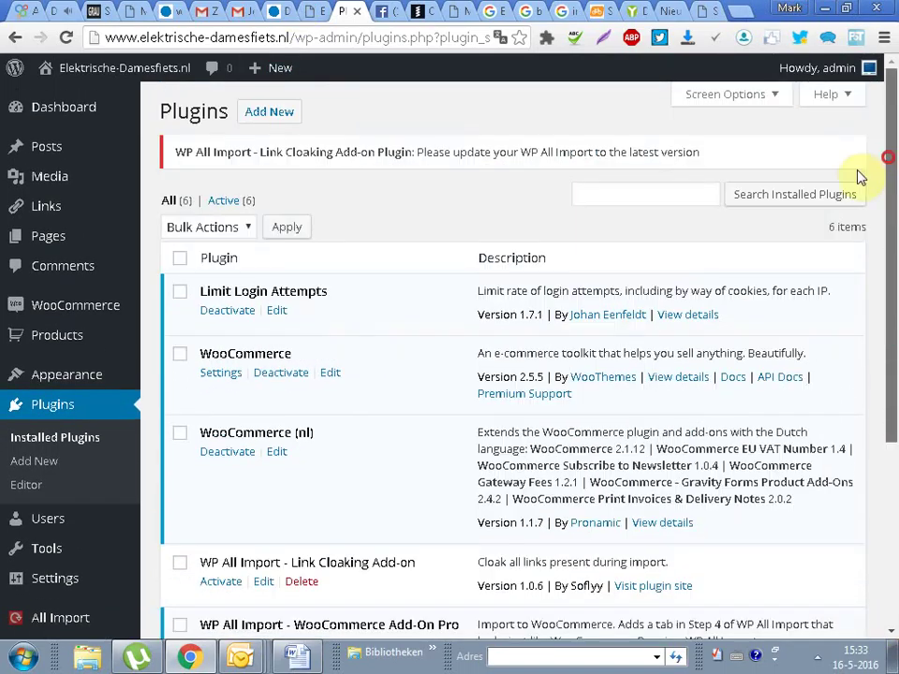
{"action": "left_click", "coordinate": [283, 113]}
{"action": "right_click", "coordinate": [839, 227]}
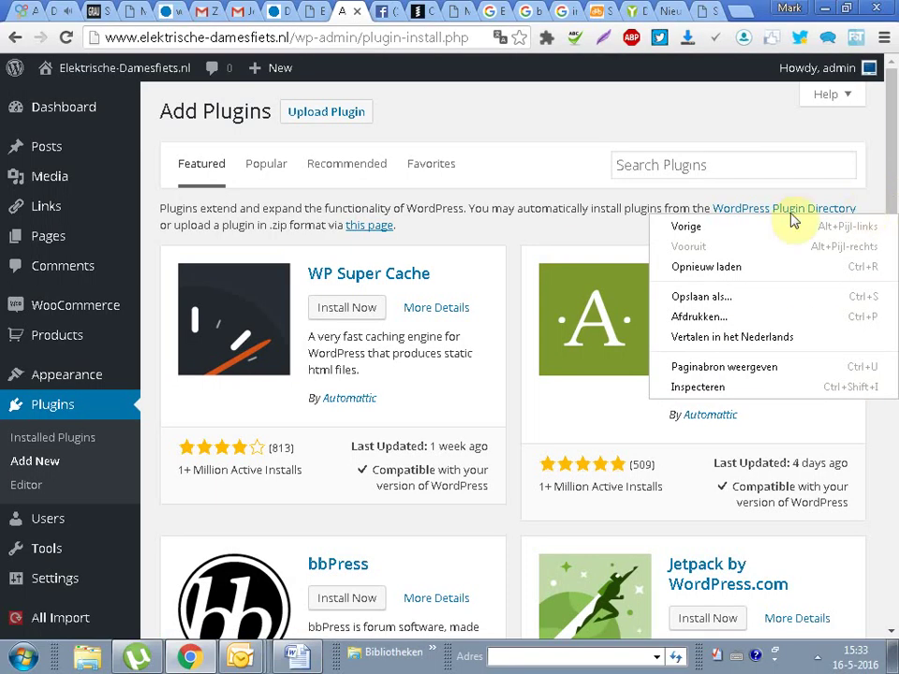
Step: Search plugins for 'wp optimize' and install the WP-Optimize plugin
{"action": "left_click", "coordinate": [680, 166]}
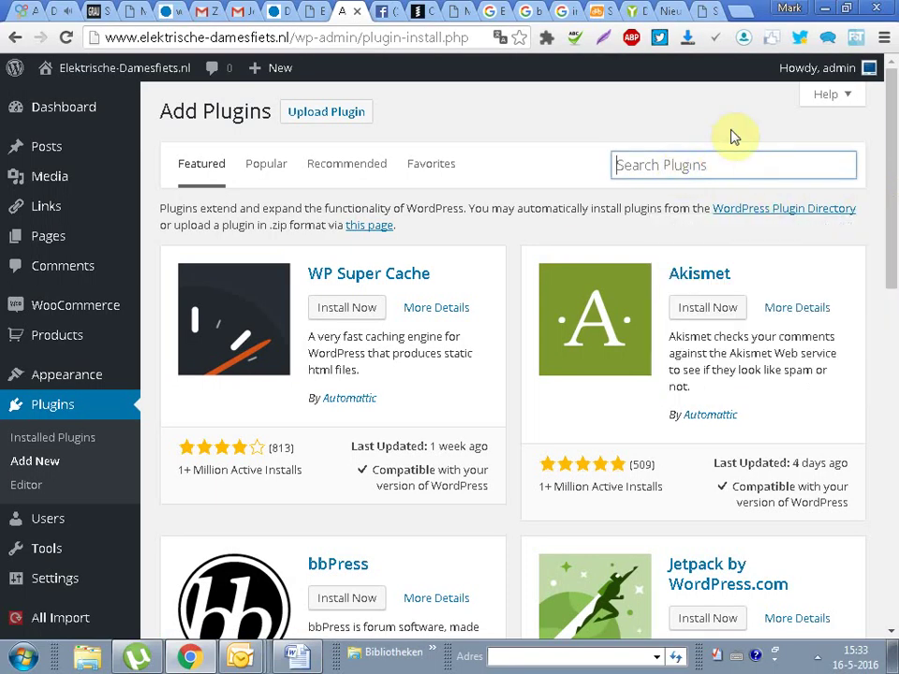
{"action": "type", "text": "Wp"}
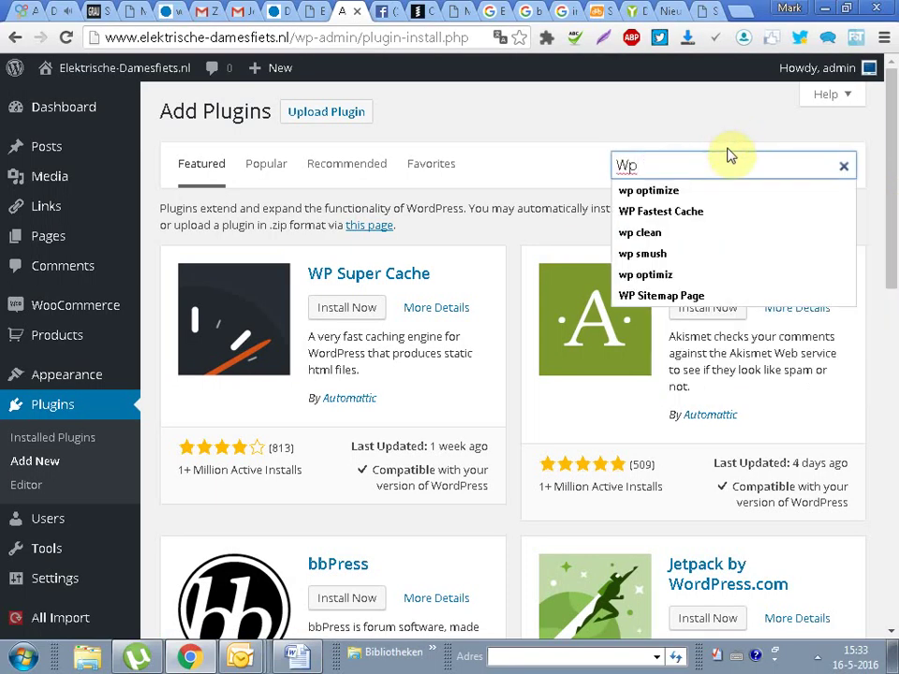
{"action": "left_click", "coordinate": [686, 192]}
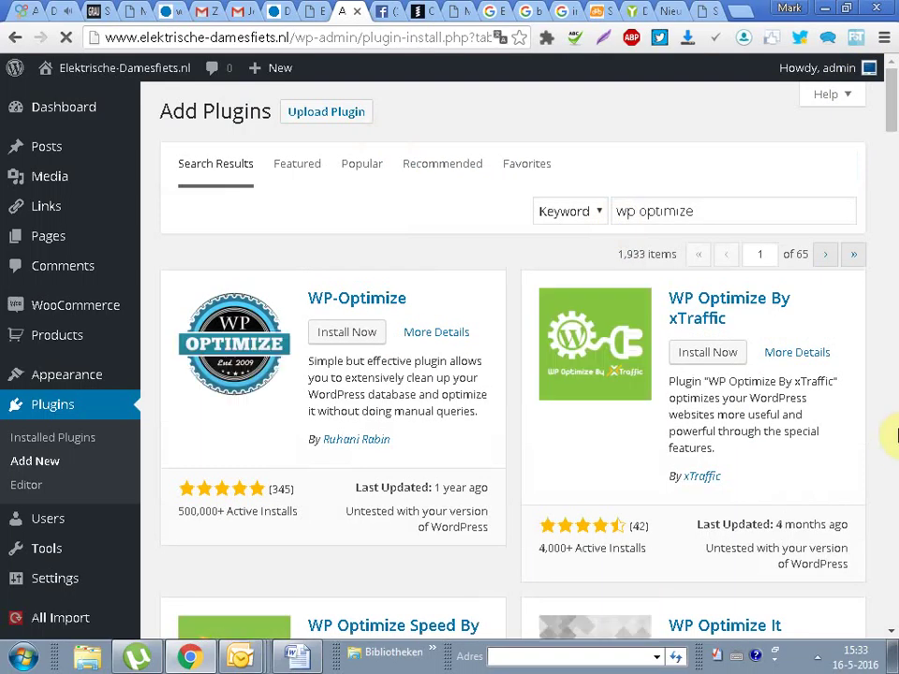
{"action": "left_click", "coordinate": [318, 343]}
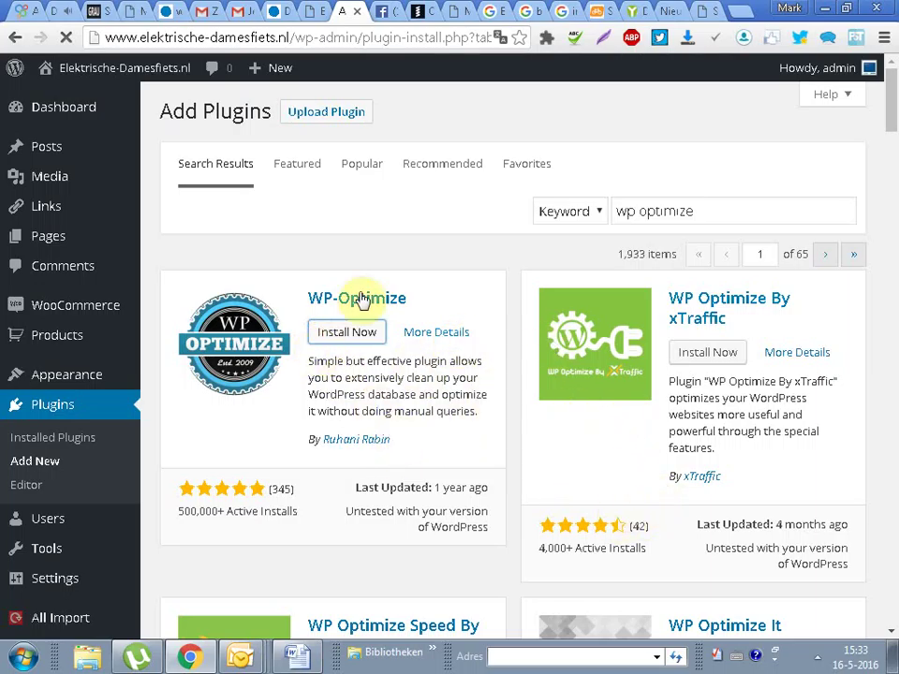
Step: Select and copy the WP-Optimize description from the installed Plugins list
{"action": "left_click_drag", "start_coordinate": [311, 361], "coordinate": [497, 419]}
{"action": "left_click_drag", "start_coordinate": [319, 111], "coordinate": [562, 113]}
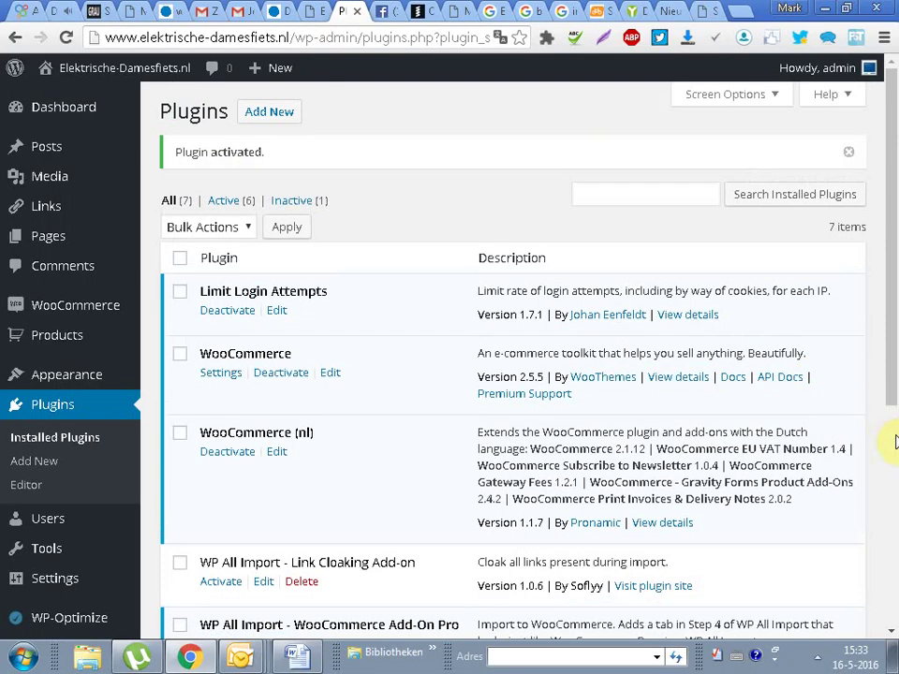
{"action": "left_click_drag", "start_coordinate": [885, 247], "coordinate": [876, 481]}
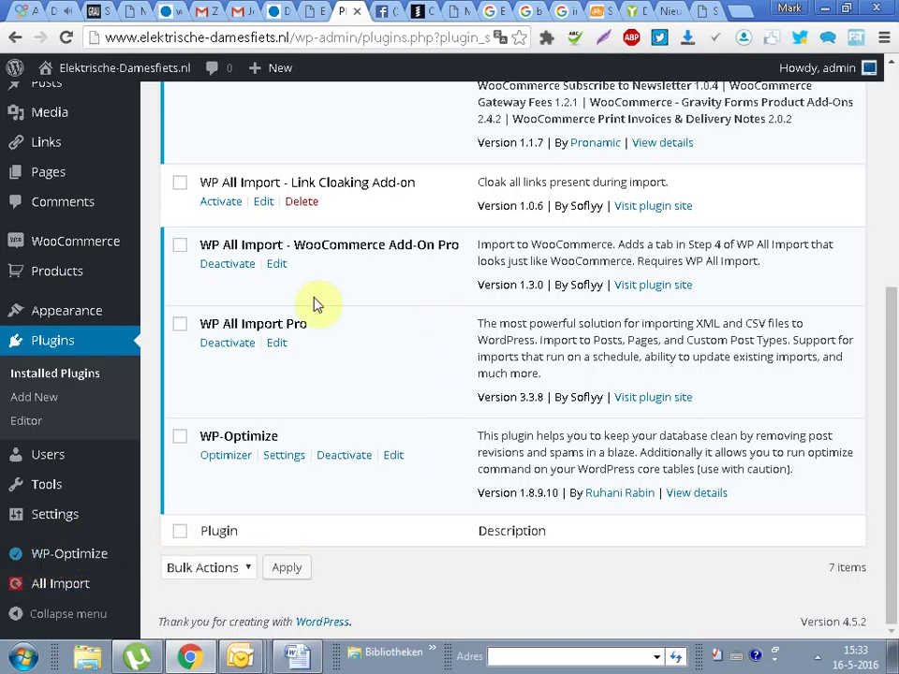
{"action": "left_click_drag", "start_coordinate": [471, 437], "coordinate": [860, 461]}
{"action": "key", "text": "ctrl+c"}
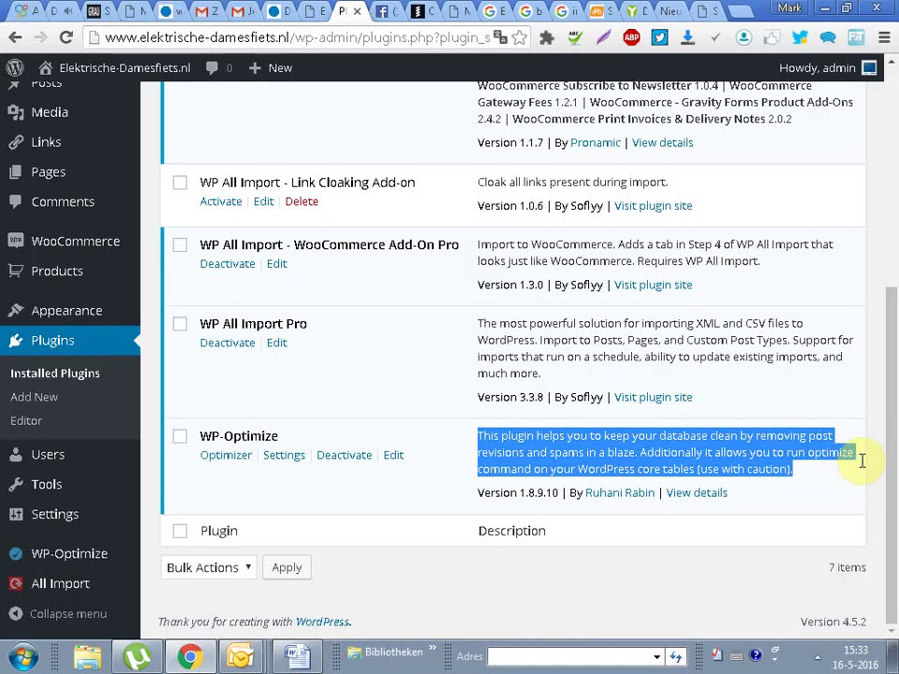
{"action": "left_click", "coordinate": [308, 658]}
Step: Paste the WP-Optimize description and format it 20 pt, bold and dark red
{"action": "key", "text": "ctrl+v"}
{"action": "left_click_drag", "start_coordinate": [713, 491], "coordinate": [133, 465]}
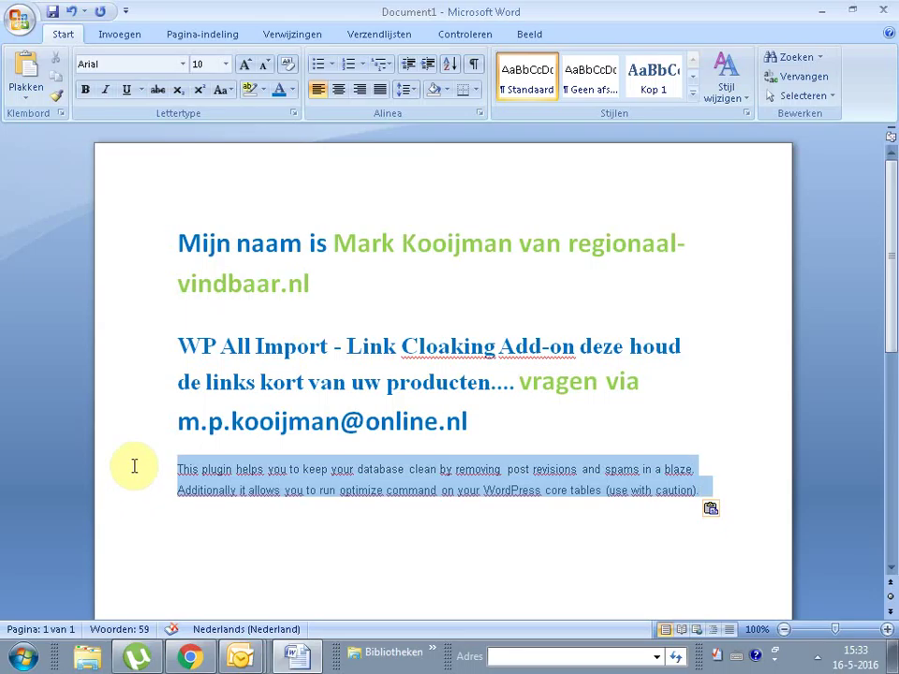
{"action": "left_click", "coordinate": [291, 90]}
{"action": "left_click", "coordinate": [398, 242]}
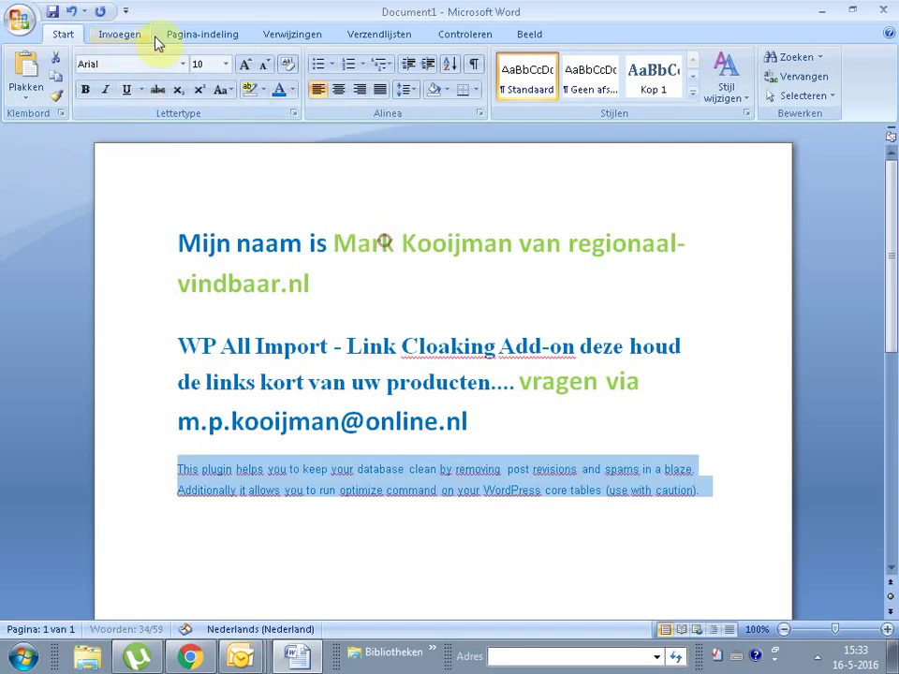
{"action": "left_click", "coordinate": [225, 64]}
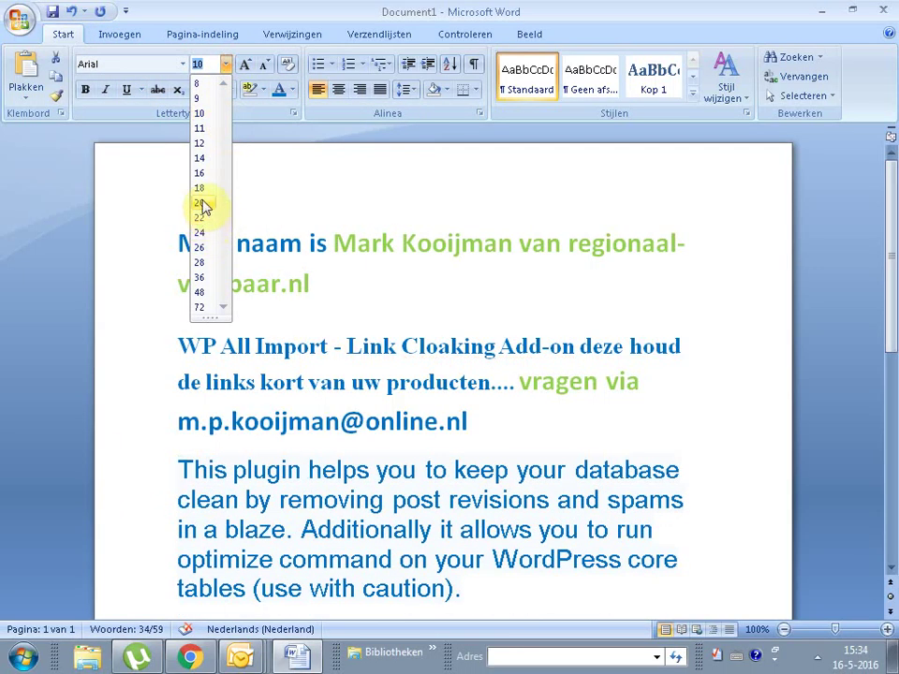
{"action": "left_click", "coordinate": [203, 201]}
{"action": "left_click", "coordinate": [85, 91]}
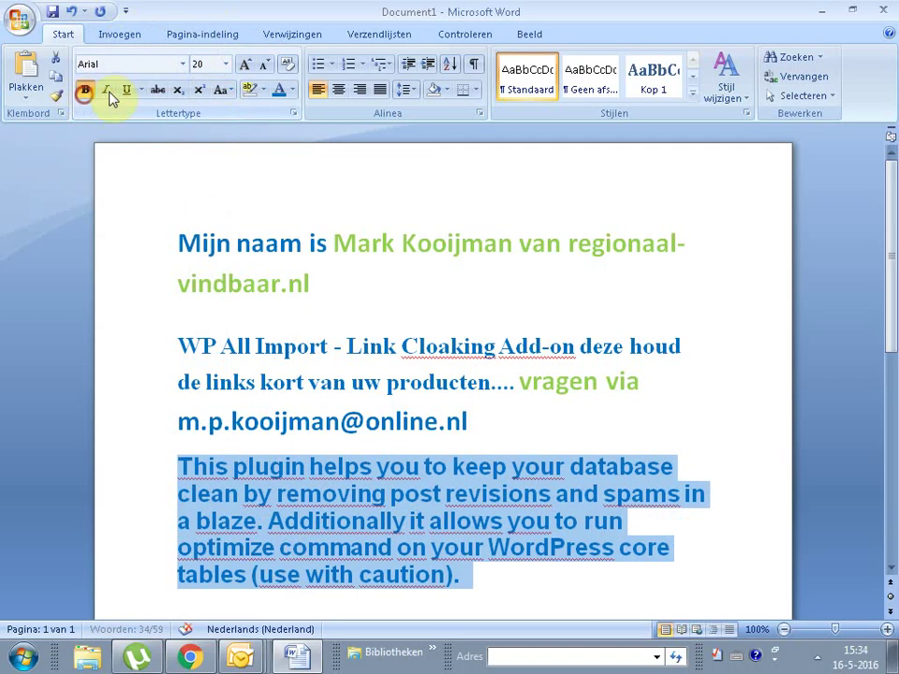
{"action": "left_click", "coordinate": [292, 94]}
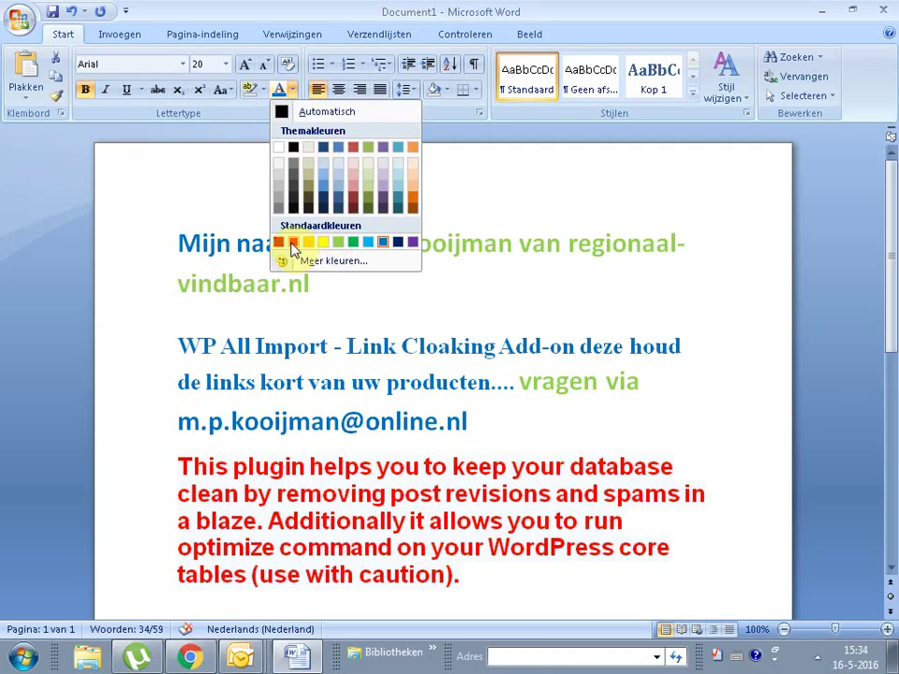
{"action": "left_click", "coordinate": [278, 244]}
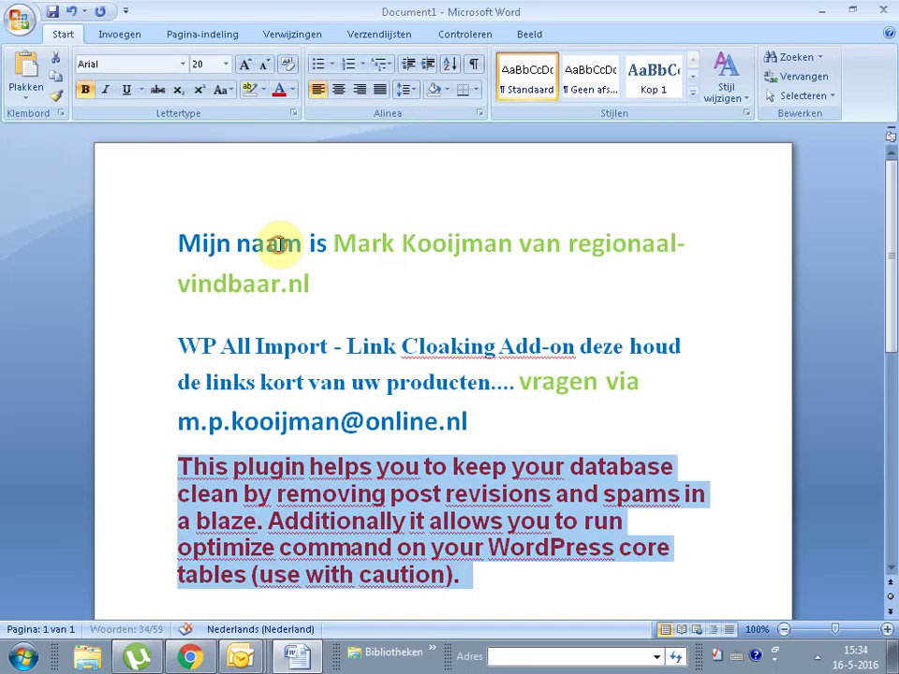
{"action": "left_click", "coordinate": [553, 588]}
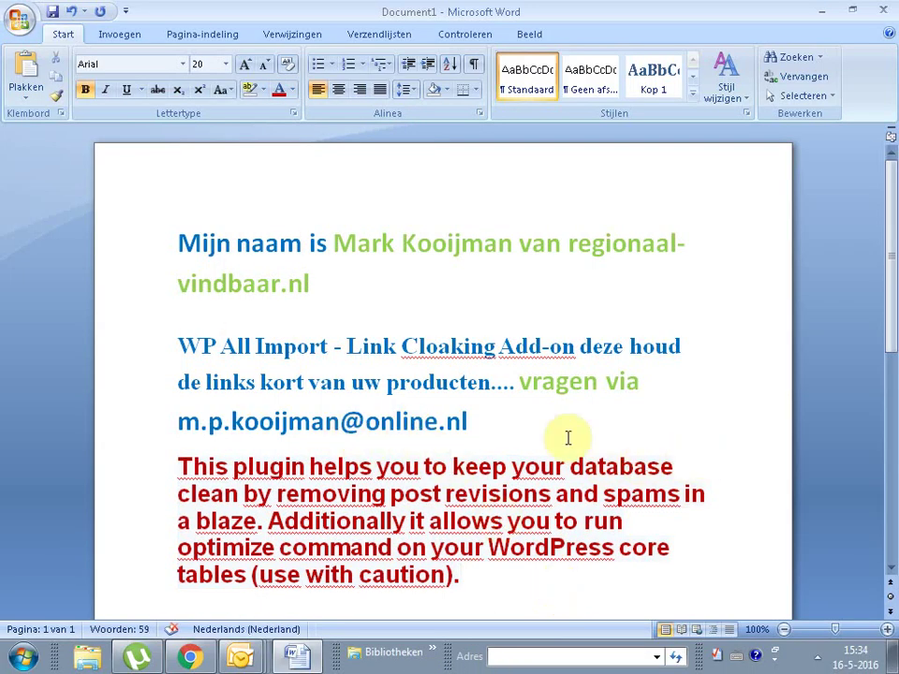
Step: Try a line break after 'clean', rejoin the paragraph, then minimize Word
{"action": "left_click", "coordinate": [240, 493]}
{"action": "key", "text": "Return"}
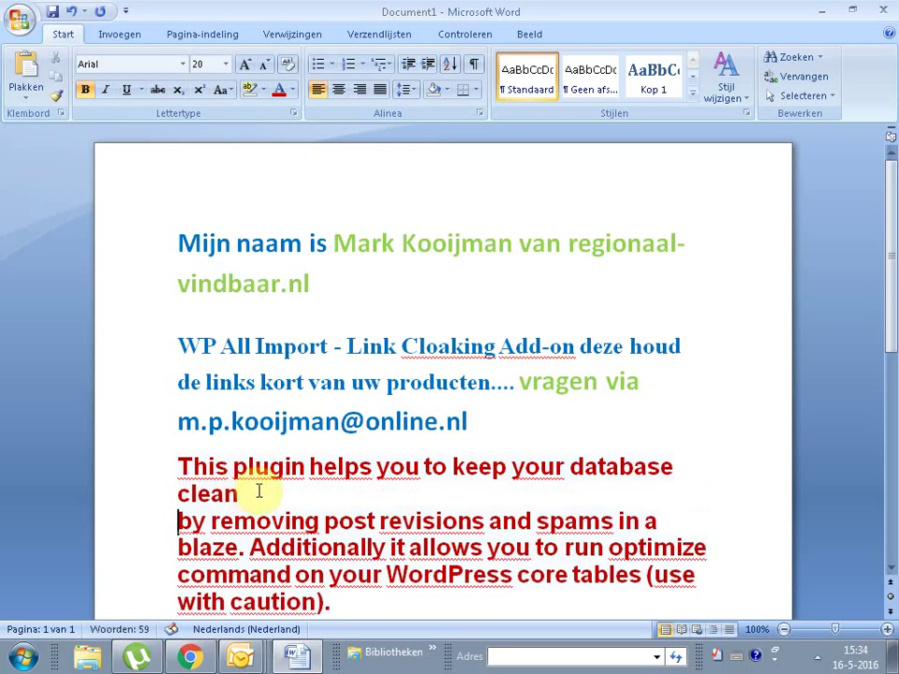
{"action": "key", "text": "Return"}
{"action": "left_click_drag", "start_coordinate": [261, 502], "coordinate": [592, 462]}
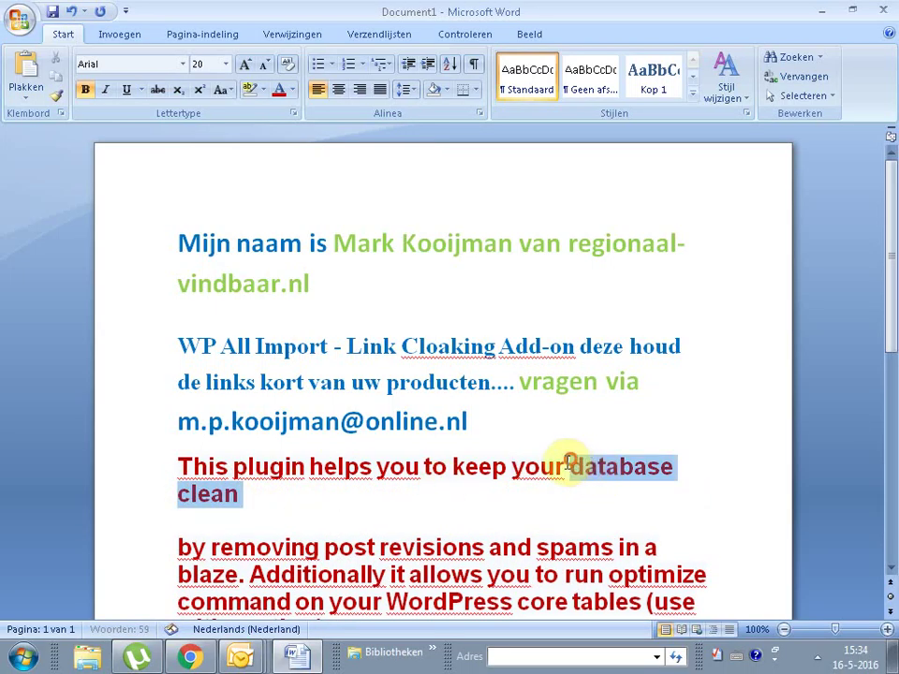
{"action": "left_click", "coordinate": [242, 493]}
{"action": "left_click", "coordinate": [177, 546]}
{"action": "key", "text": "BackSpace"}
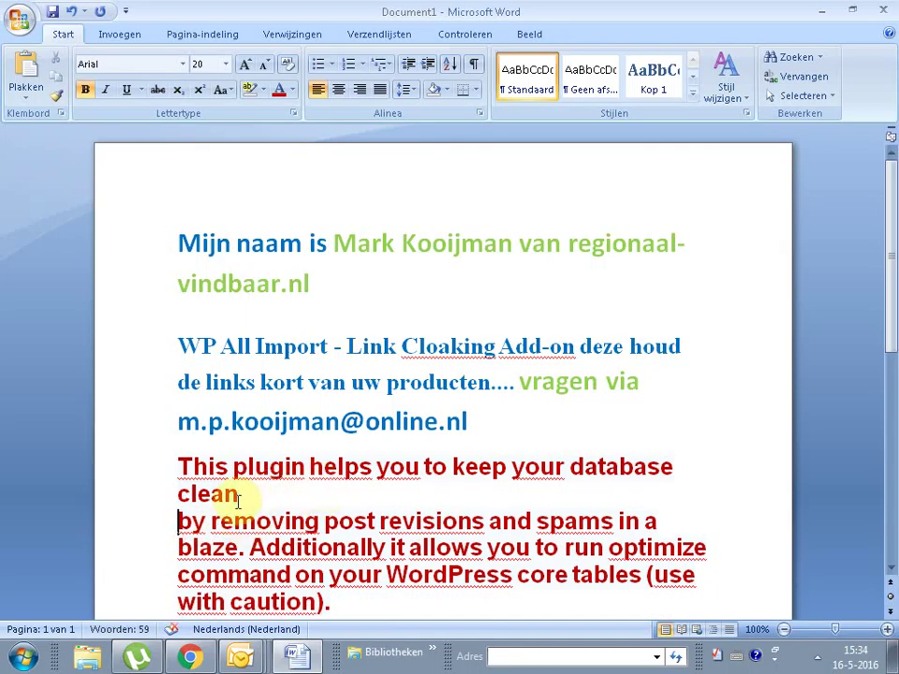
{"action": "key", "text": "BackSpace"}
{"action": "left_click_drag", "start_coordinate": [277, 494], "coordinate": [278, 520]}
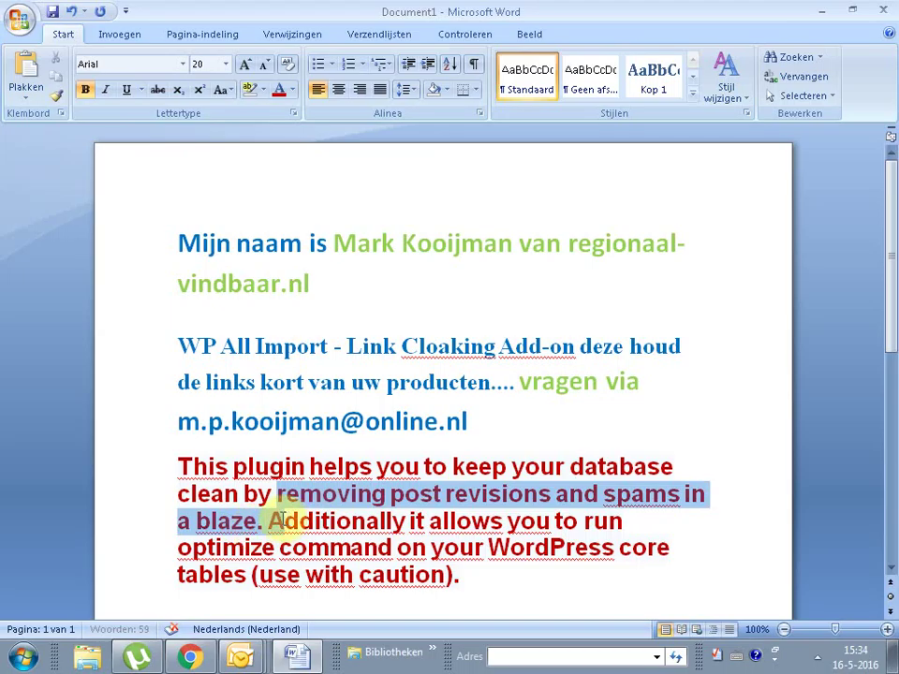
{"action": "left_click", "coordinate": [537, 580]}
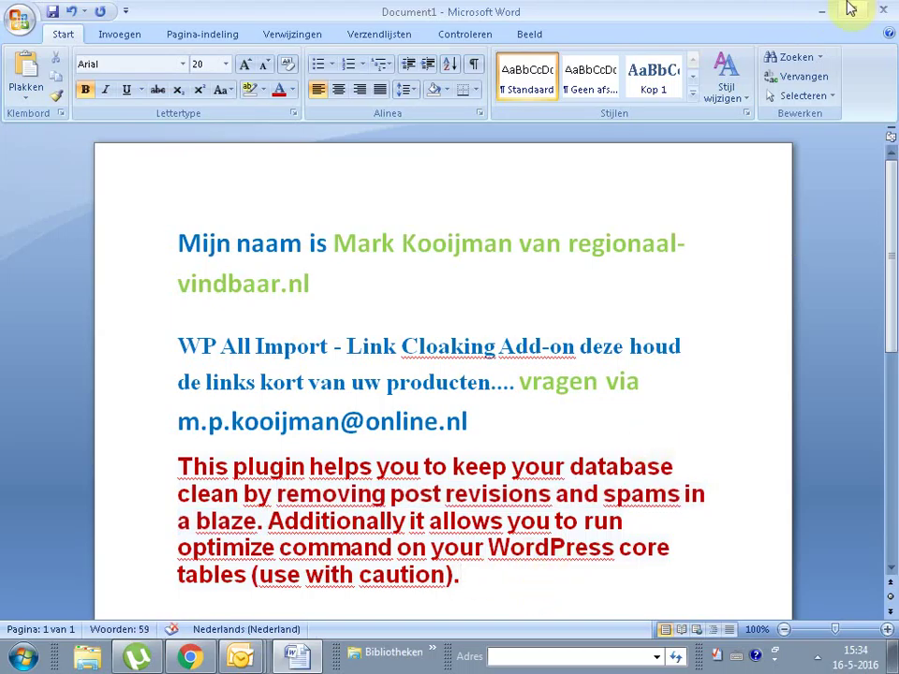
{"action": "left_click", "coordinate": [822, 9]}
{"action": "left_click", "coordinate": [38, 554]}
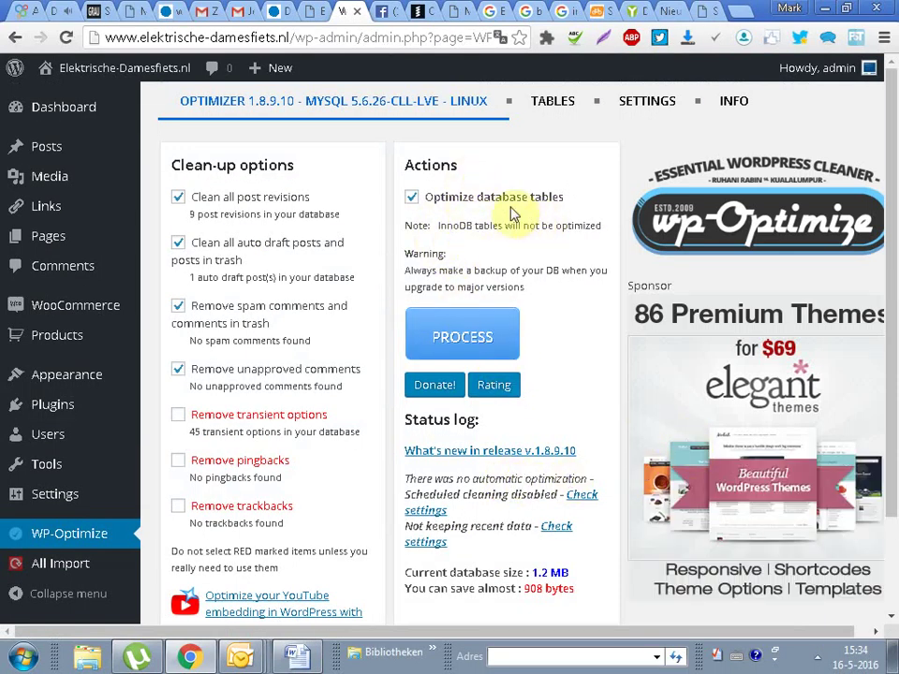
Step: Check the 9 post revisions and possible savings, then run the WP-Optimize clean-up
{"action": "left_click_drag", "start_coordinate": [348, 209], "coordinate": [358, 213]}
{"action": "left_click", "coordinate": [164, 219]}
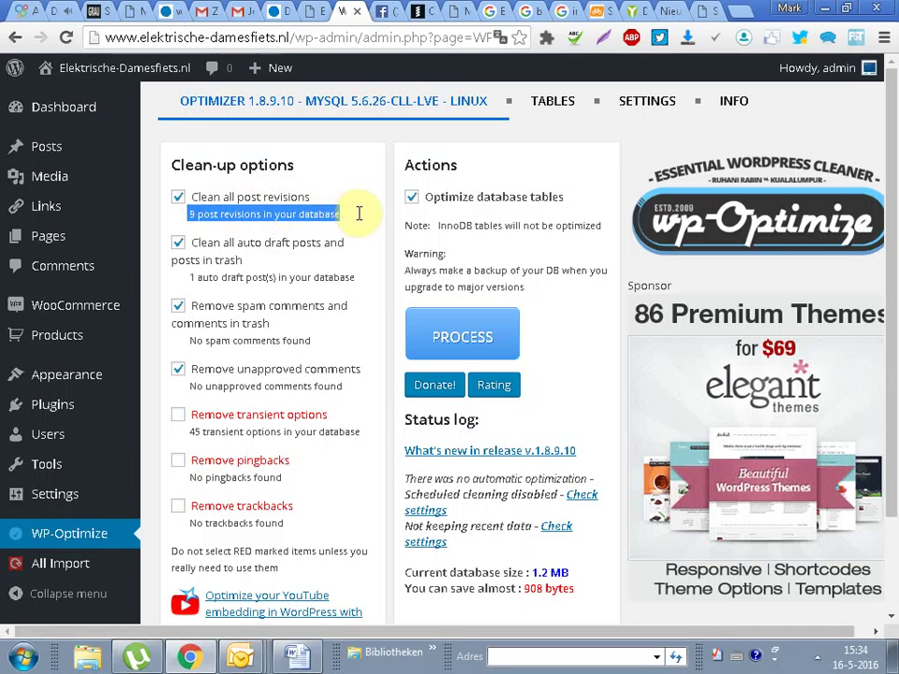
{"action": "left_click_drag", "start_coordinate": [194, 191], "coordinate": [352, 215]}
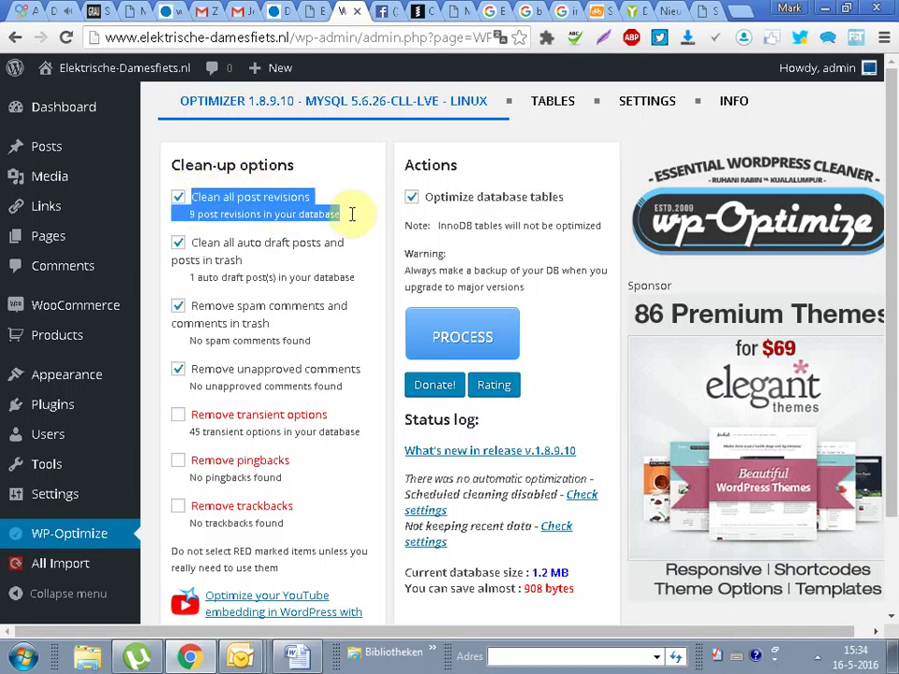
{"action": "left_click", "coordinate": [554, 307]}
{"action": "left_click_drag", "start_coordinate": [582, 589], "coordinate": [522, 586]}
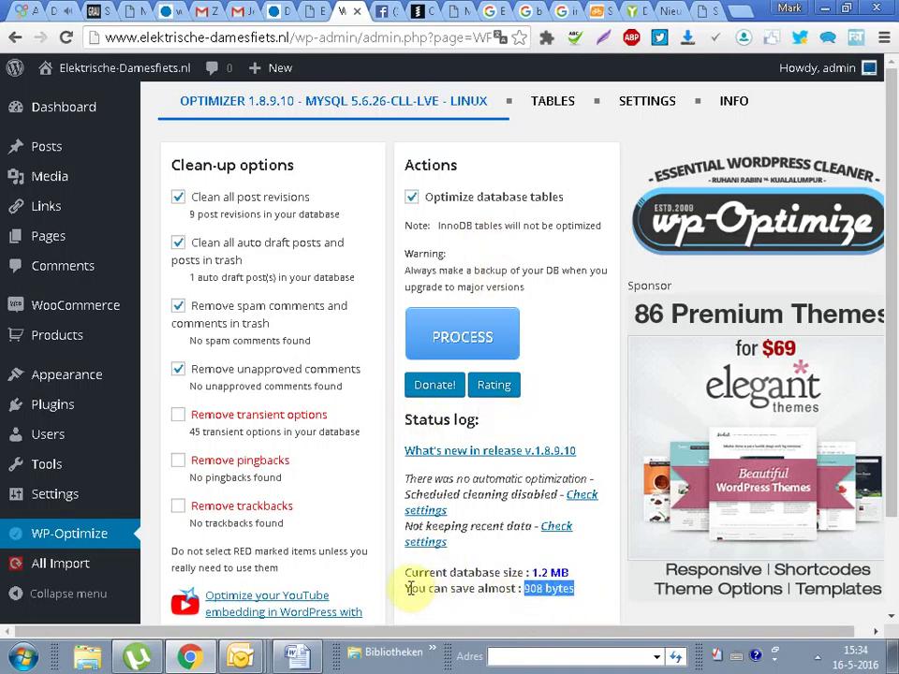
{"action": "left_click_drag", "start_coordinate": [404, 588], "coordinate": [582, 582]}
{"action": "left_click", "coordinate": [441, 333]}
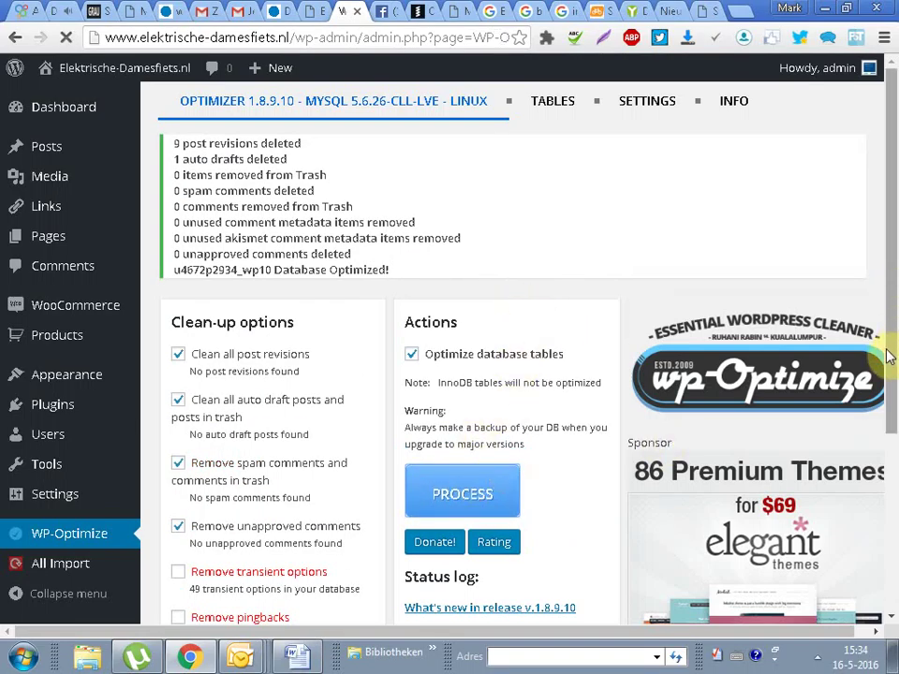
Step: Review the clean-up results showing 55.1 KB cleaned up overall
{"action": "scroll", "coordinate": [885, 360], "scroll_direction": "down", "scroll_amount": 3}
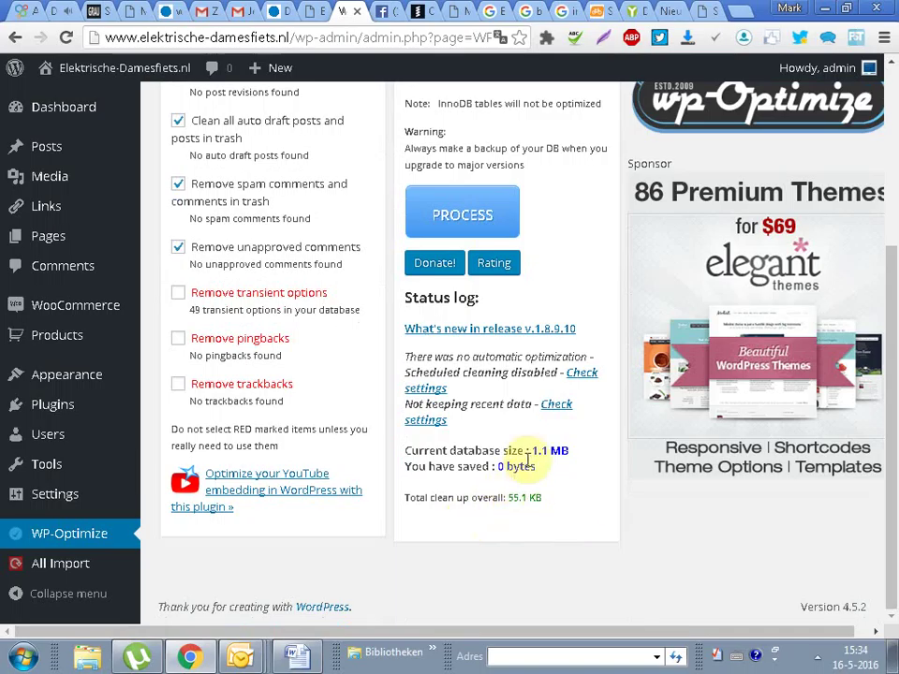
{"action": "left_click_drag", "start_coordinate": [552, 499], "coordinate": [403, 497]}
{"action": "double_click", "coordinate": [535, 499]}
{"action": "left_click_drag", "start_coordinate": [534, 499], "coordinate": [459, 497]}
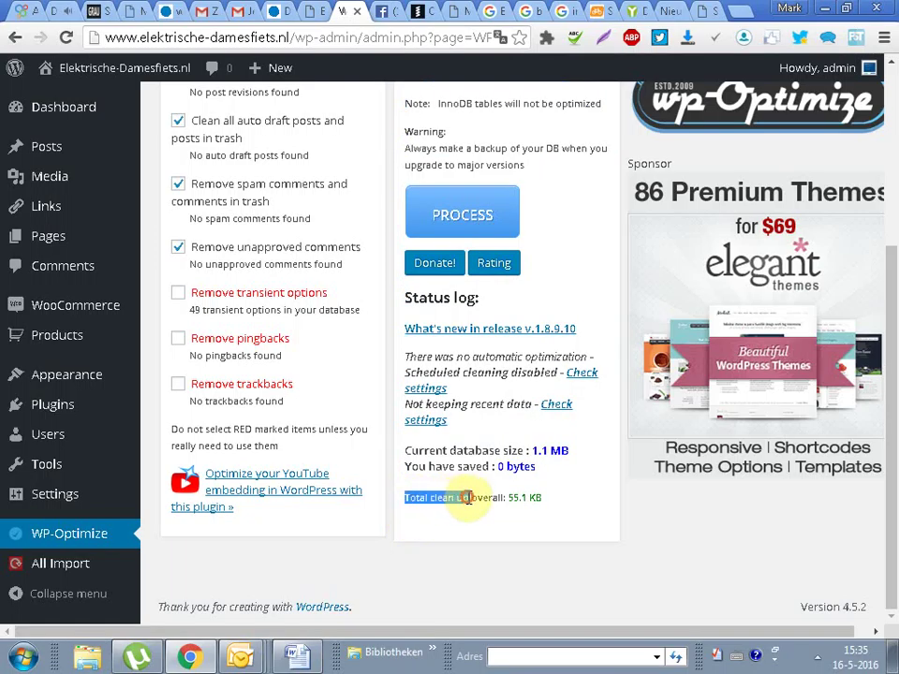
{"action": "left_click_drag", "start_coordinate": [508, 497], "coordinate": [536, 543]}
{"action": "scroll", "coordinate": [463, 558], "scroll_direction": "up", "scroll_amount": 5}
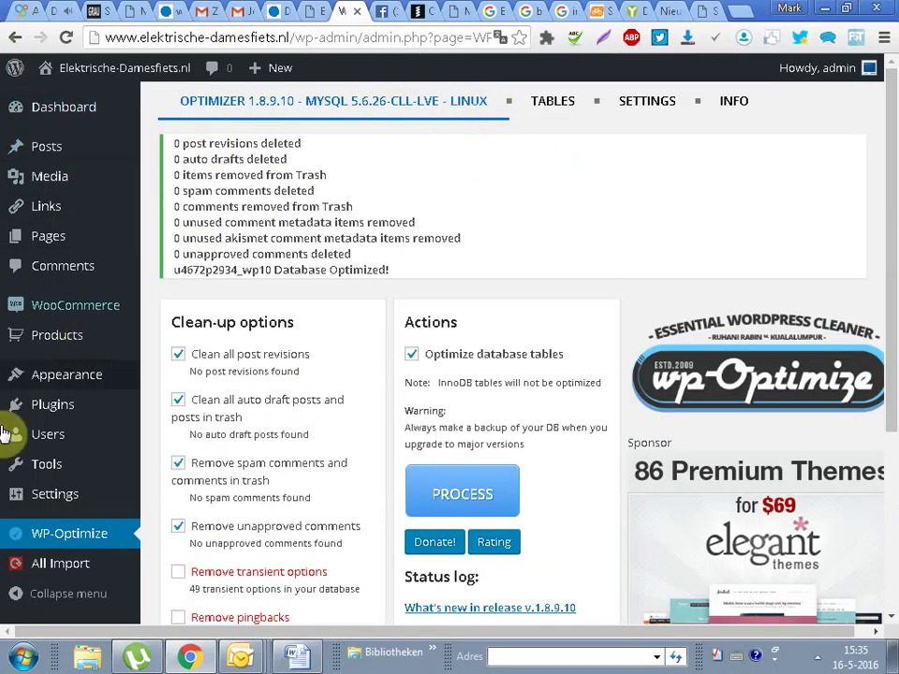
Step: Trash the Cart, Checkout, Contact and My Account pages, then view the Shop page live
{"action": "mouse_move", "coordinate": [66, 244]}
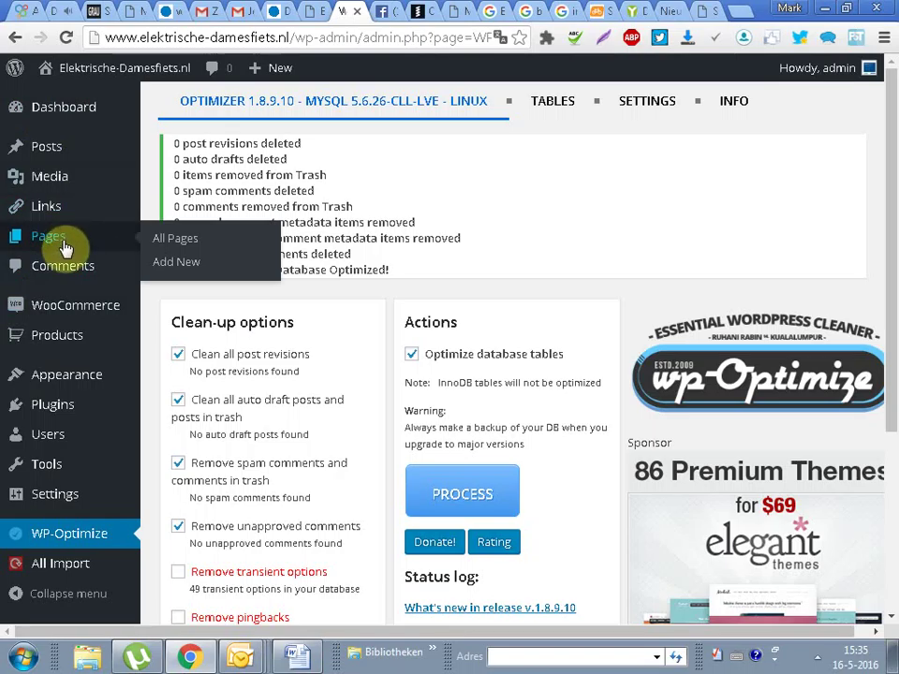
{"action": "left_click", "coordinate": [169, 241]}
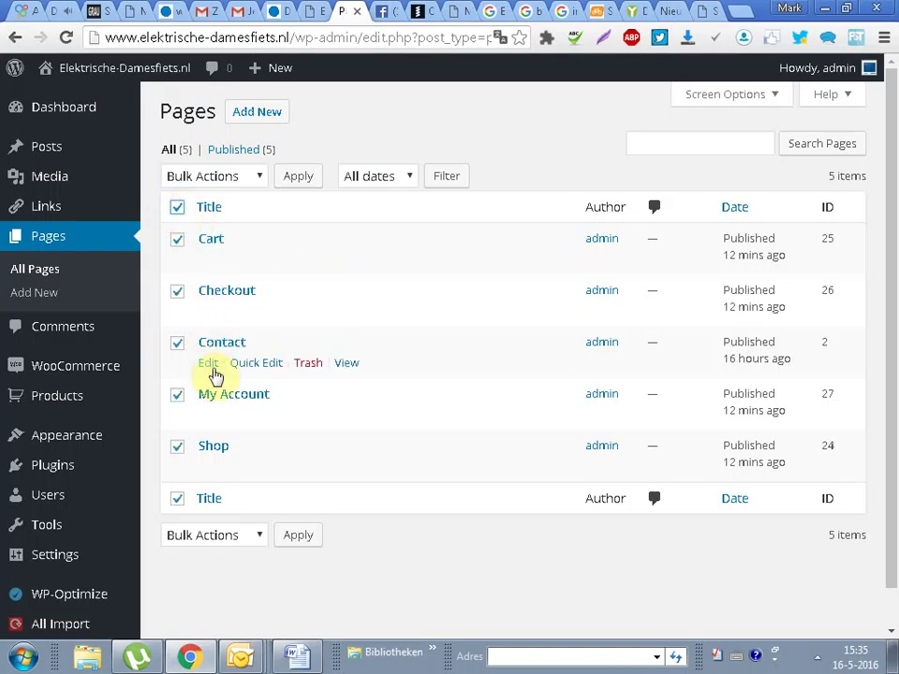
{"action": "left_click", "coordinate": [190, 450]}
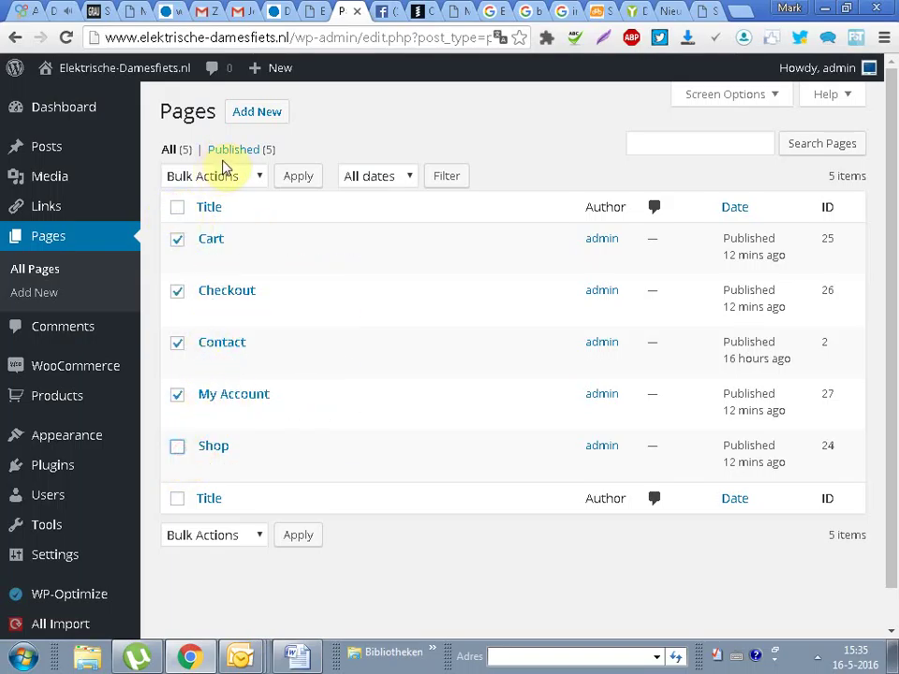
{"action": "left_click", "coordinate": [232, 180]}
{"action": "left_click", "coordinate": [235, 238]}
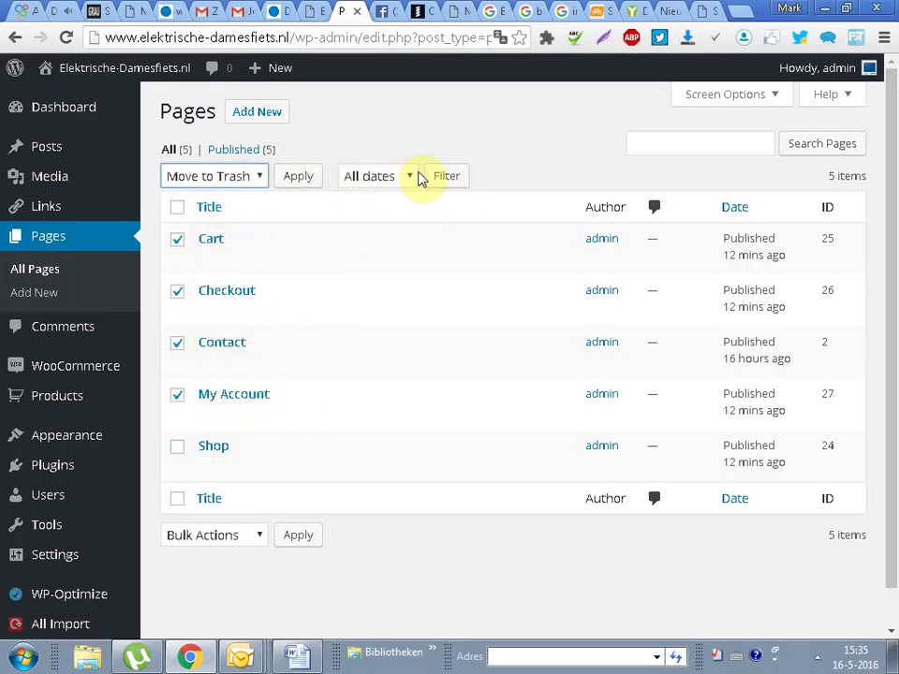
{"action": "left_click", "coordinate": [292, 178]}
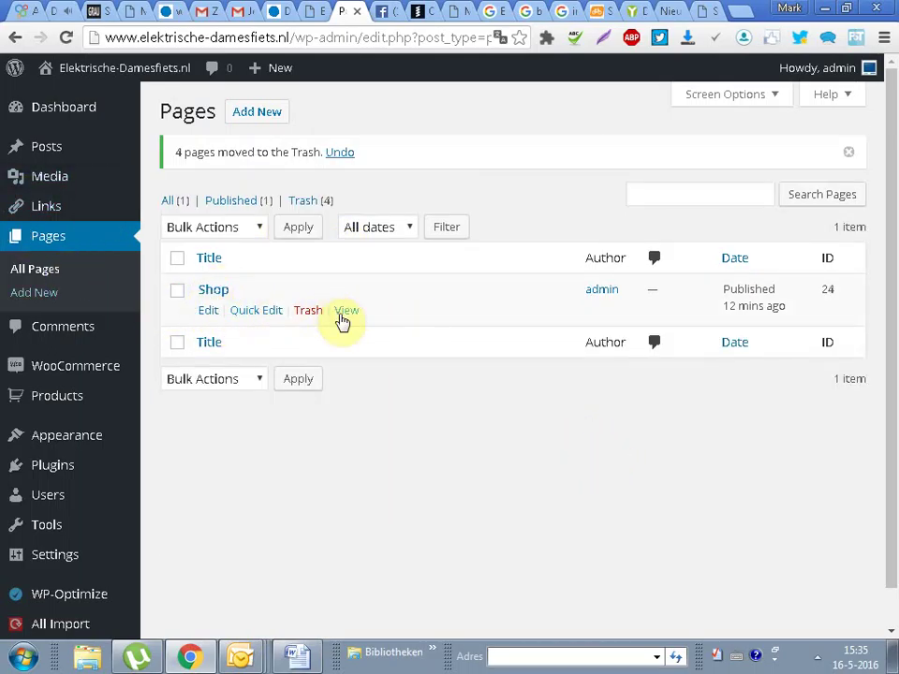
{"action": "left_click", "coordinate": [346, 313]}
{"action": "left_click_drag", "start_coordinate": [300, 37], "coordinate": [395, 42]}
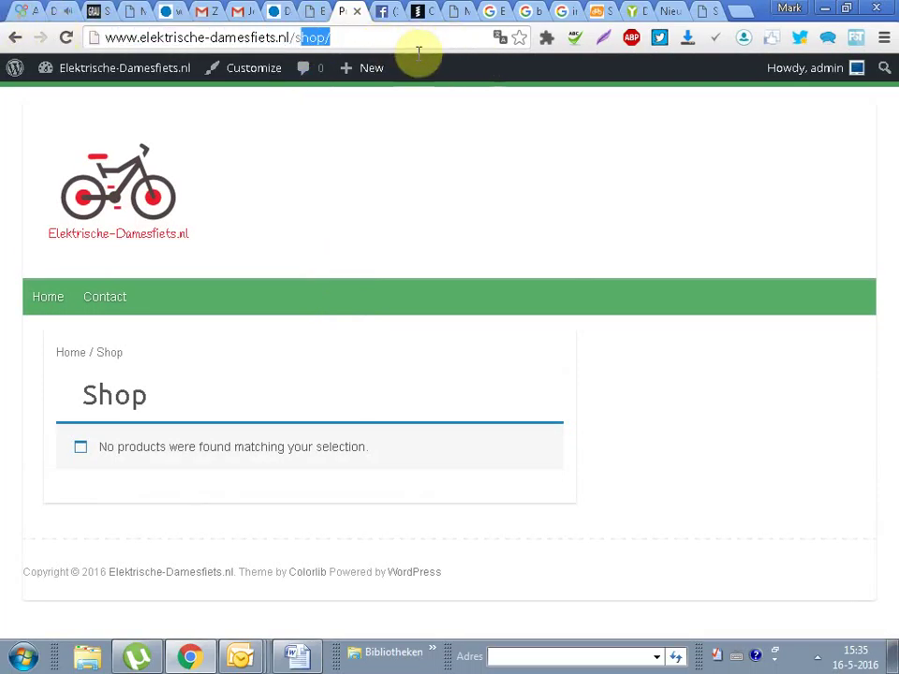
Step: Add Shop to Menu 1 between Home and Contact, save it, and view the site
{"action": "mouse_move", "coordinate": [102, 65]}
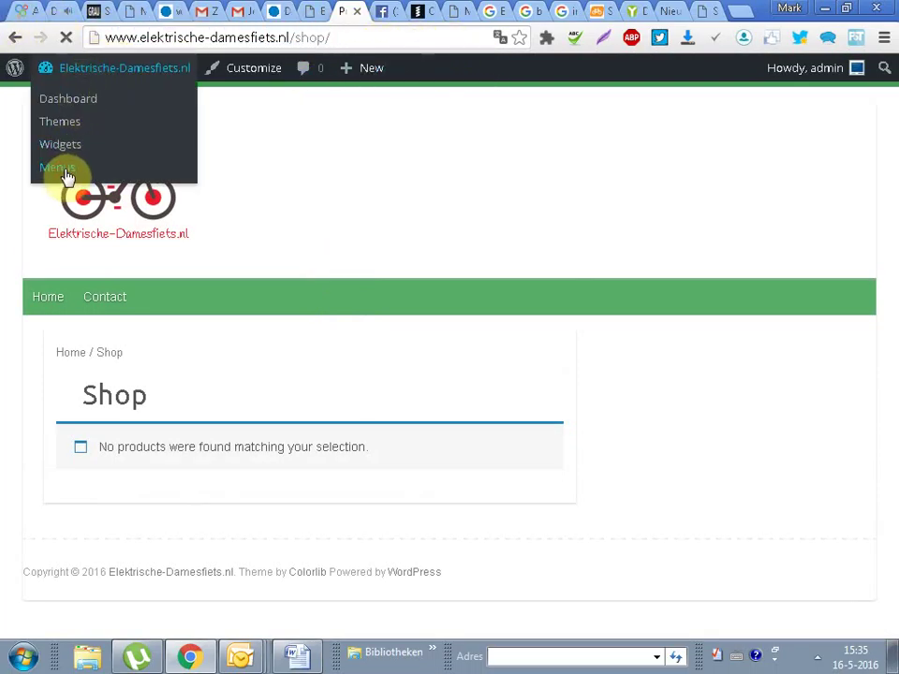
{"action": "left_click", "coordinate": [63, 172]}
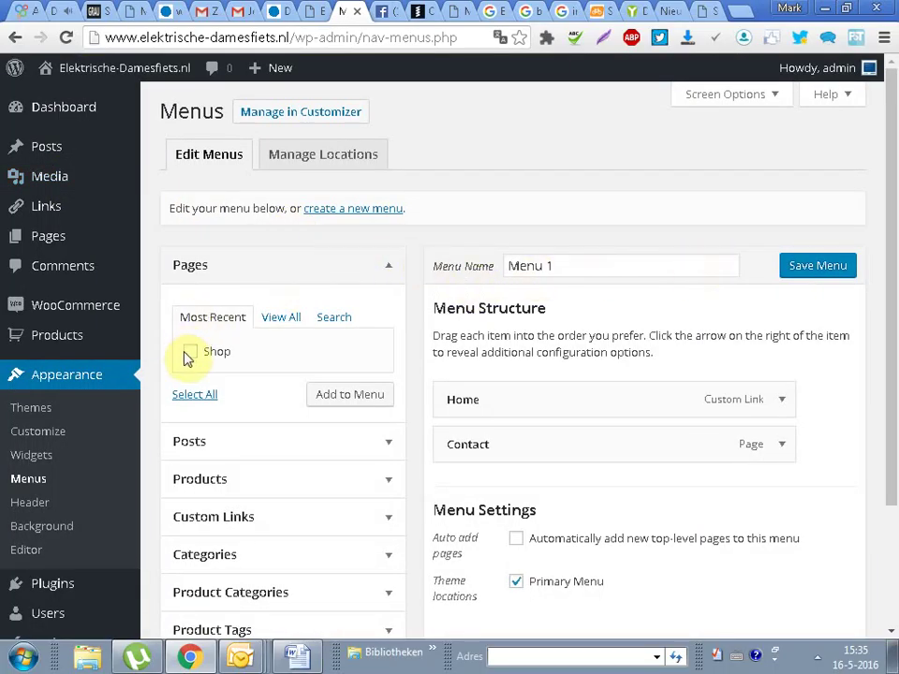
{"action": "left_click", "coordinate": [346, 398]}
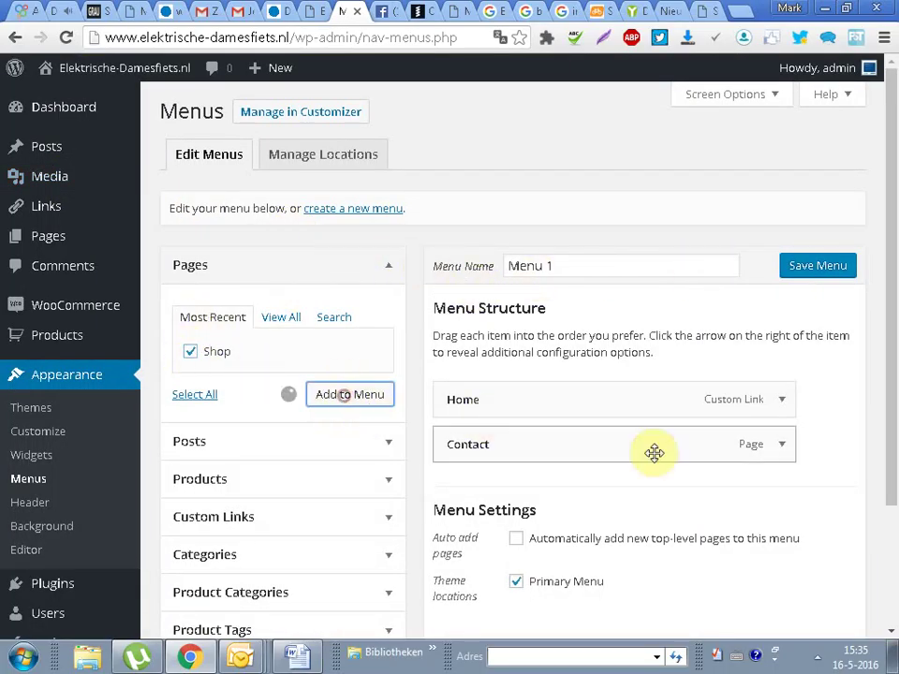
{"action": "left_click_drag", "start_coordinate": [687, 429], "coordinate": [676, 455]}
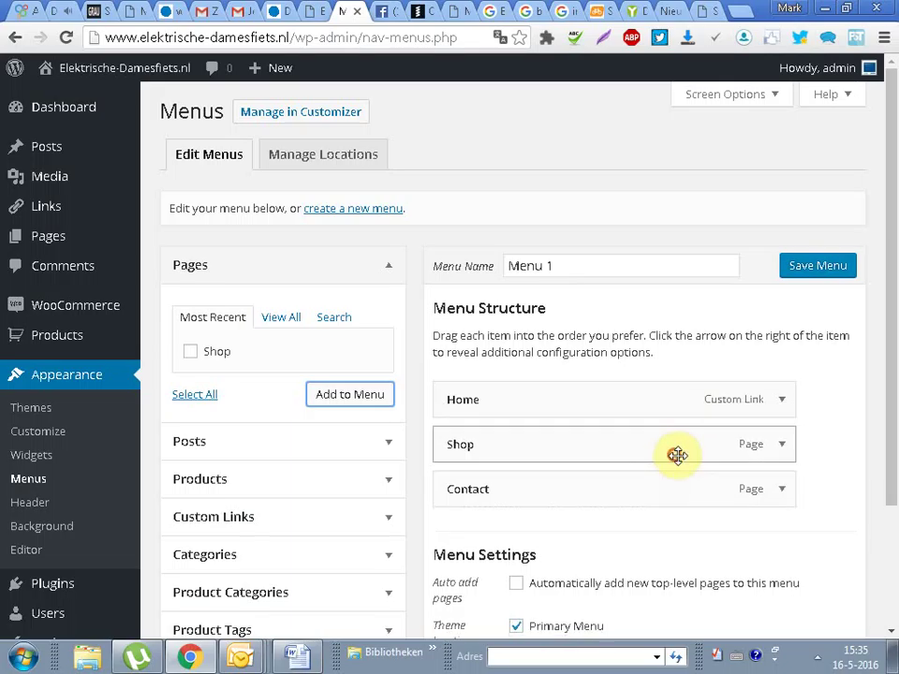
{"action": "scroll", "coordinate": [894, 278], "scroll_direction": "down", "scroll_amount": 2}
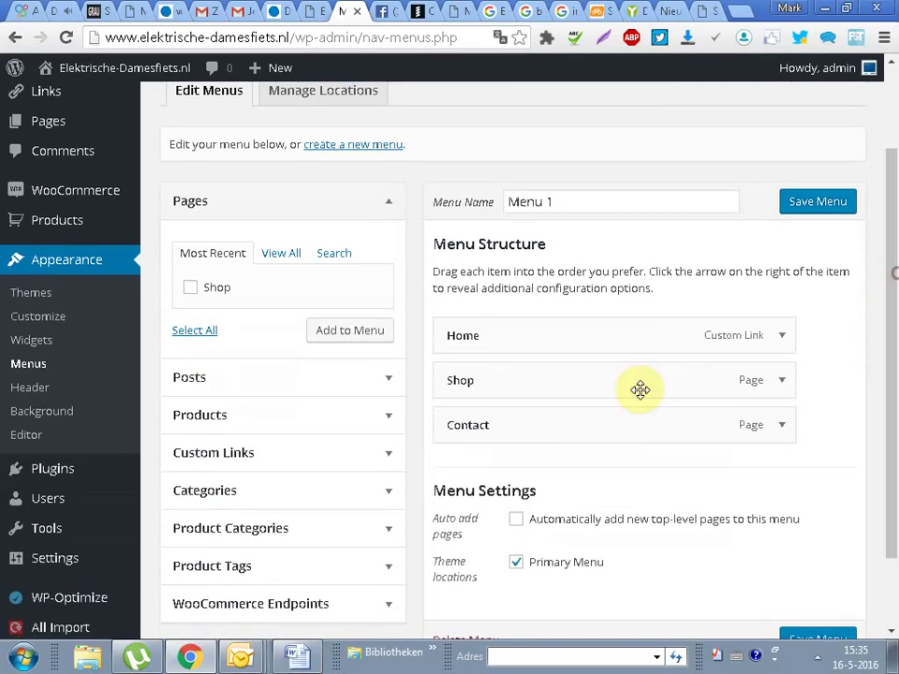
{"action": "left_click", "coordinate": [826, 202]}
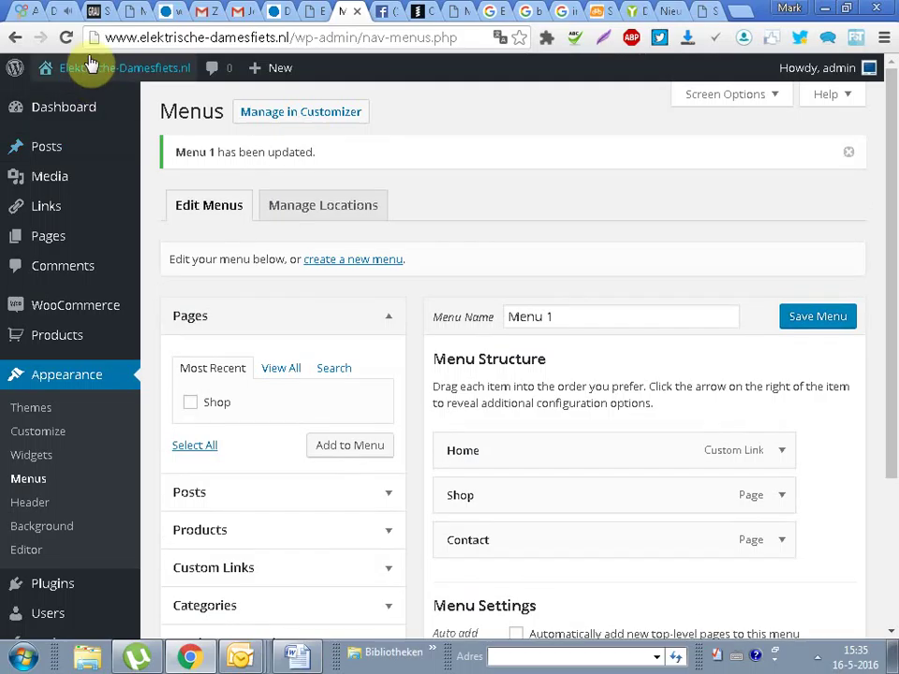
{"action": "mouse_move", "coordinate": [79, 70]}
{"action": "left_click", "coordinate": [60, 100]}
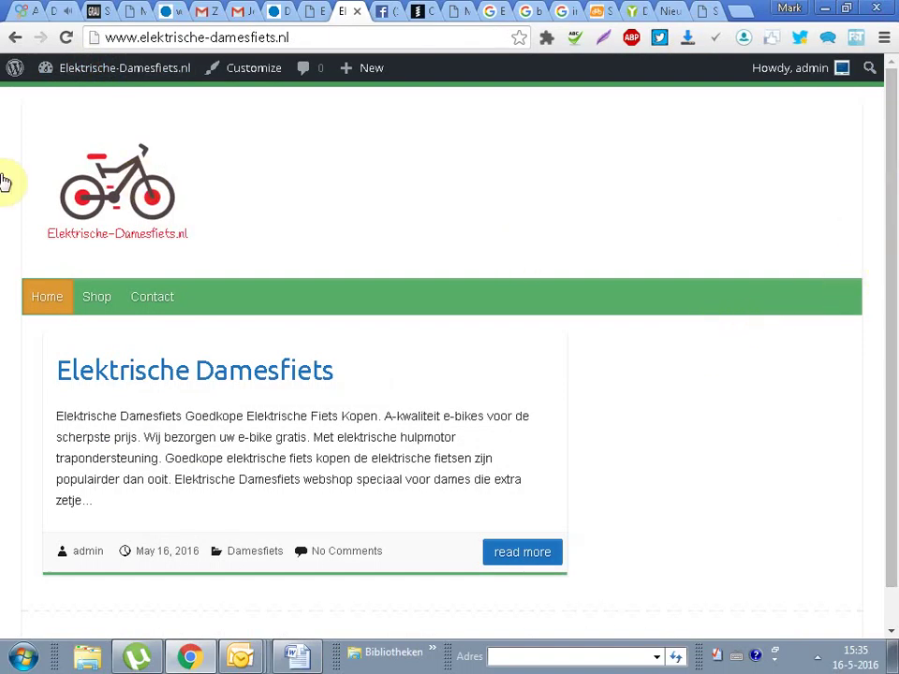
Step: Open the live Shop page, then the Contact page, which returns Error 404
{"action": "left_click", "coordinate": [103, 305]}
{"action": "left_click_drag", "start_coordinate": [294, 38], "coordinate": [495, 39]}
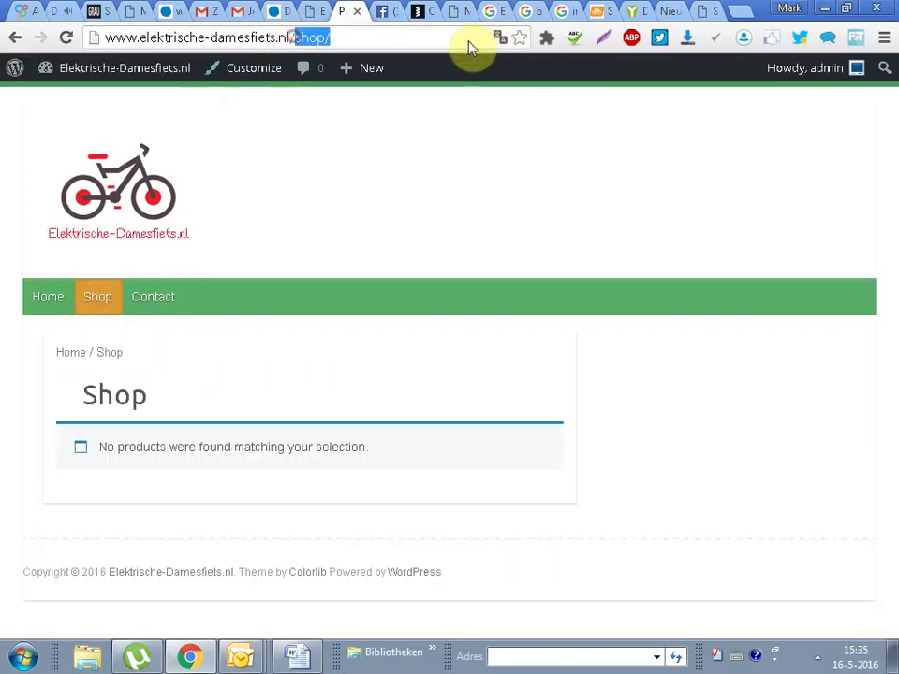
{"action": "left_click", "coordinate": [172, 296]}
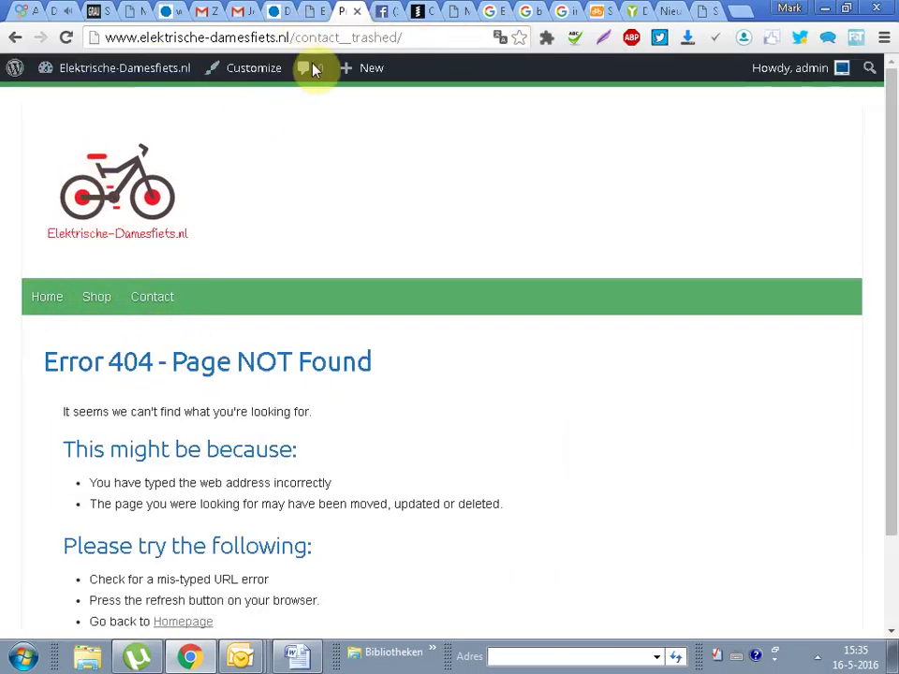
{"action": "left_click_drag", "start_coordinate": [287, 37], "coordinate": [463, 34]}
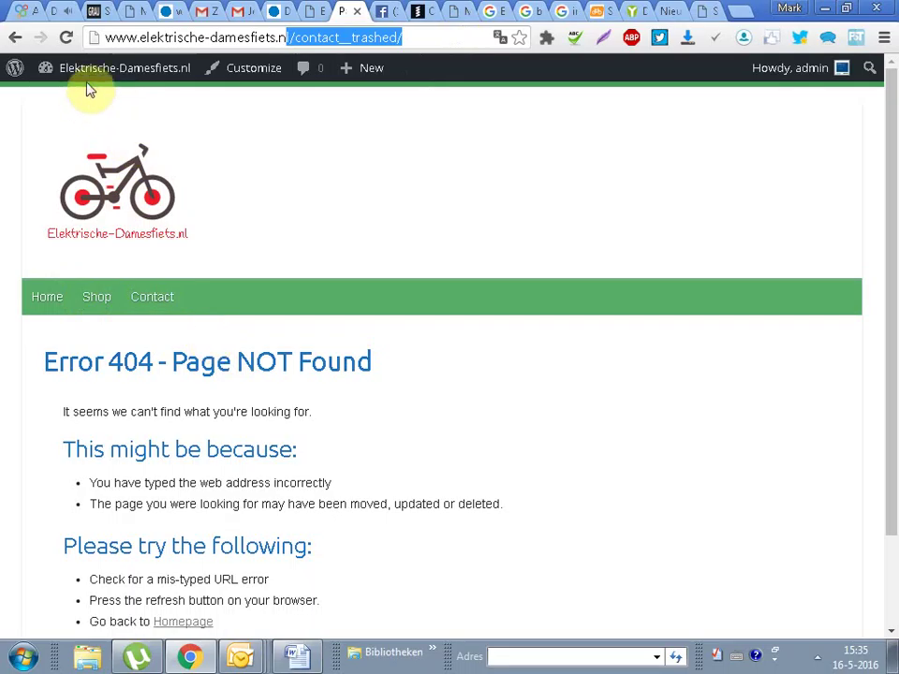
Step: Go back to the WordPress admin Dashboard from the admin bar
{"action": "mouse_move", "coordinate": [86, 70]}
{"action": "right_click", "coordinate": [860, 534]}
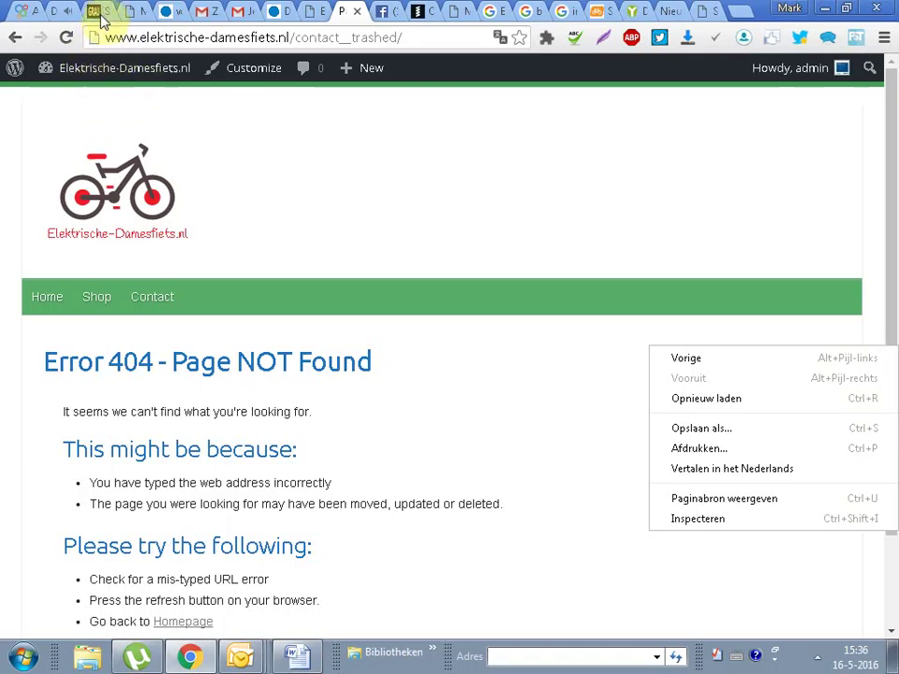
{"action": "left_click", "coordinate": [24, 130]}
{"action": "mouse_move", "coordinate": [90, 67]}
{"action": "left_click", "coordinate": [84, 101]}
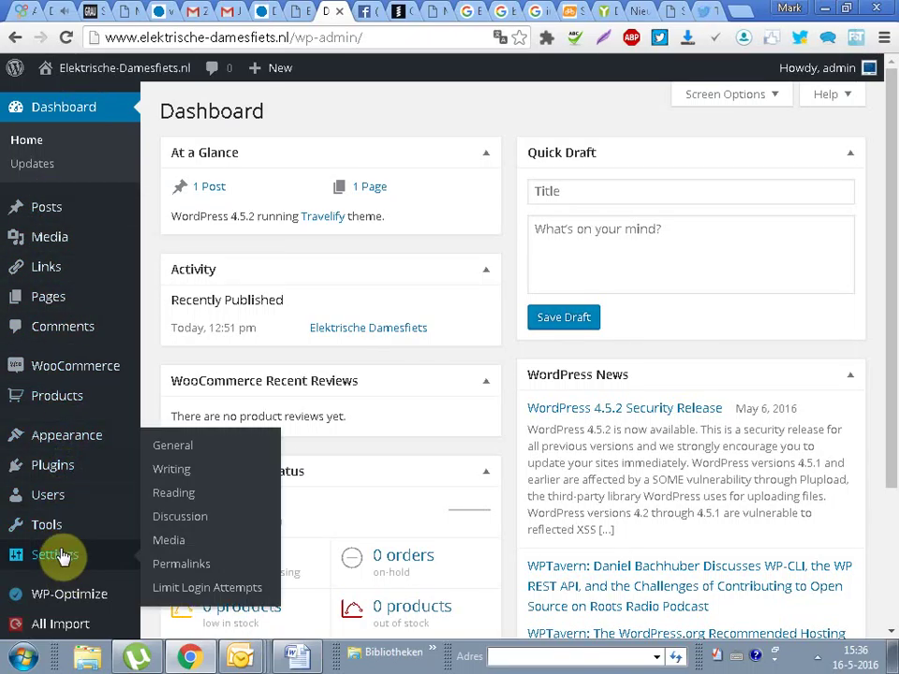
{"action": "mouse_move", "coordinate": [44, 300]}
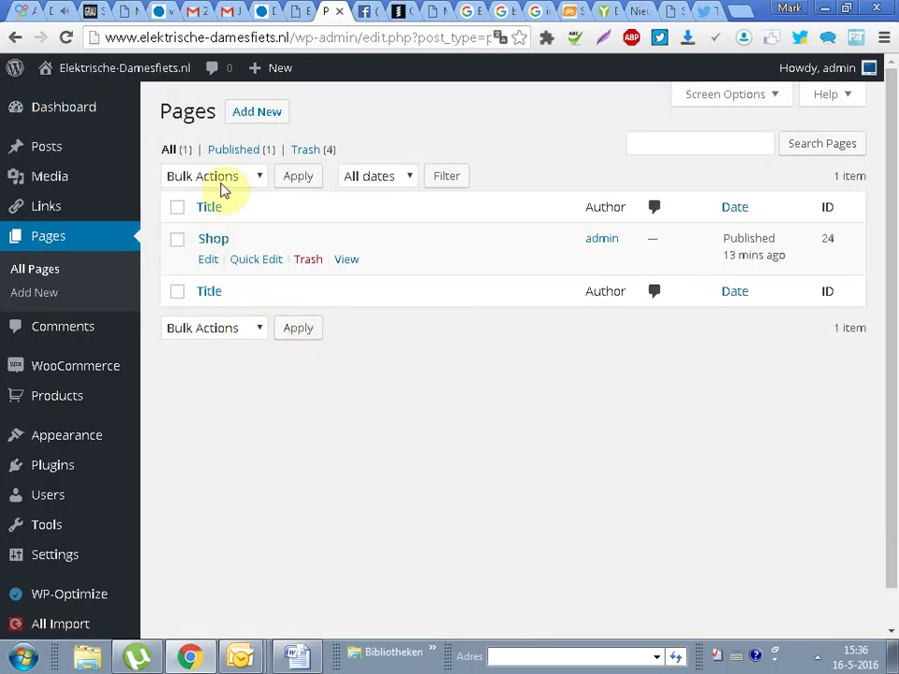
Step: Restore Contact from the Trash, permanently delete the other pages, and check Contact on the site
{"action": "left_click", "coordinate": [257, 111]}
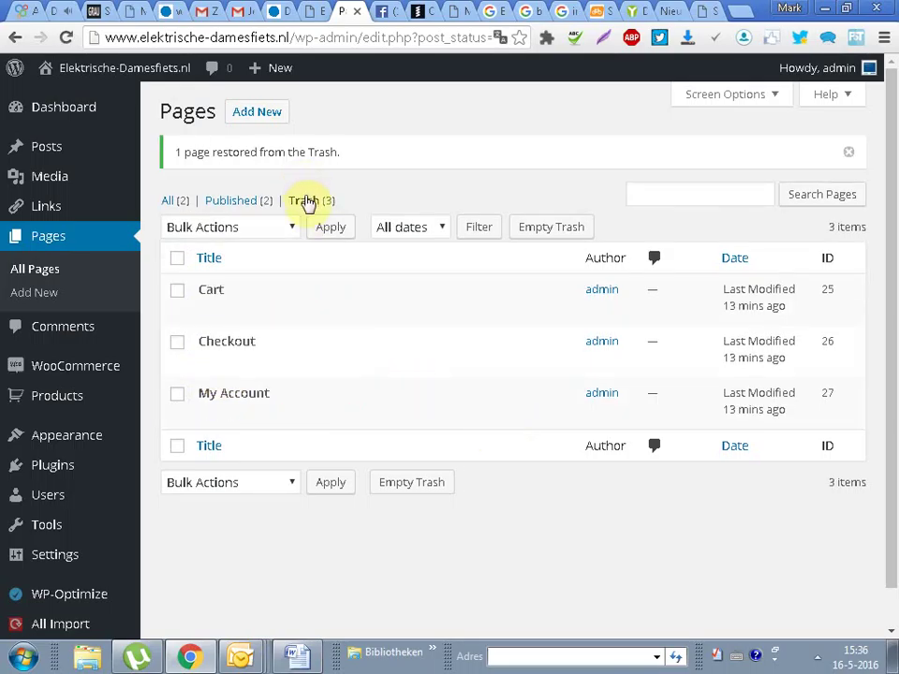
{"action": "left_click", "coordinate": [228, 174]}
{"action": "left_click", "coordinate": [225, 235]}
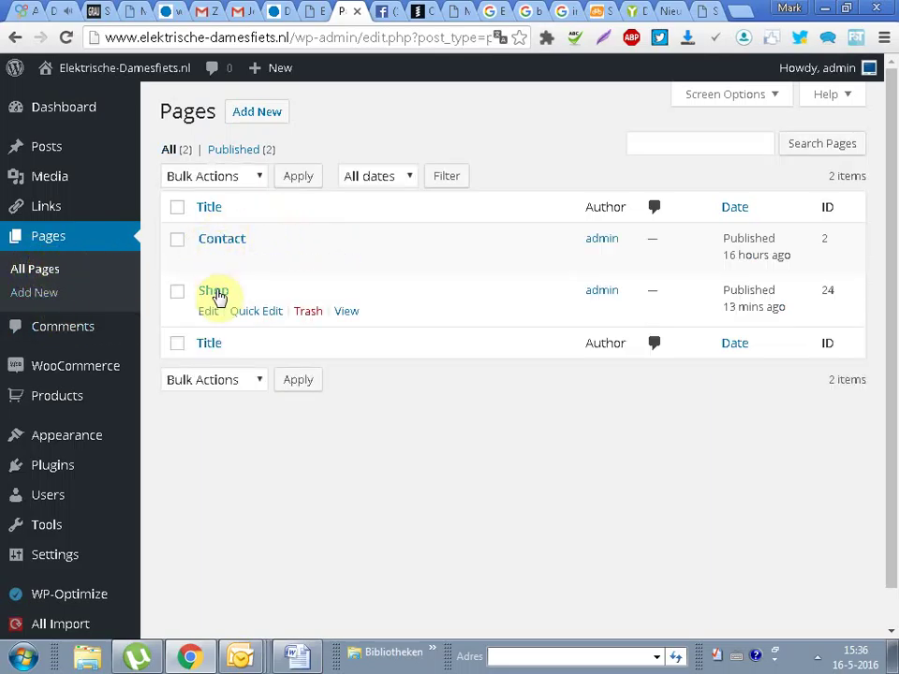
{"action": "mouse_move", "coordinate": [83, 72]}
{"action": "left_click", "coordinate": [61, 98]}
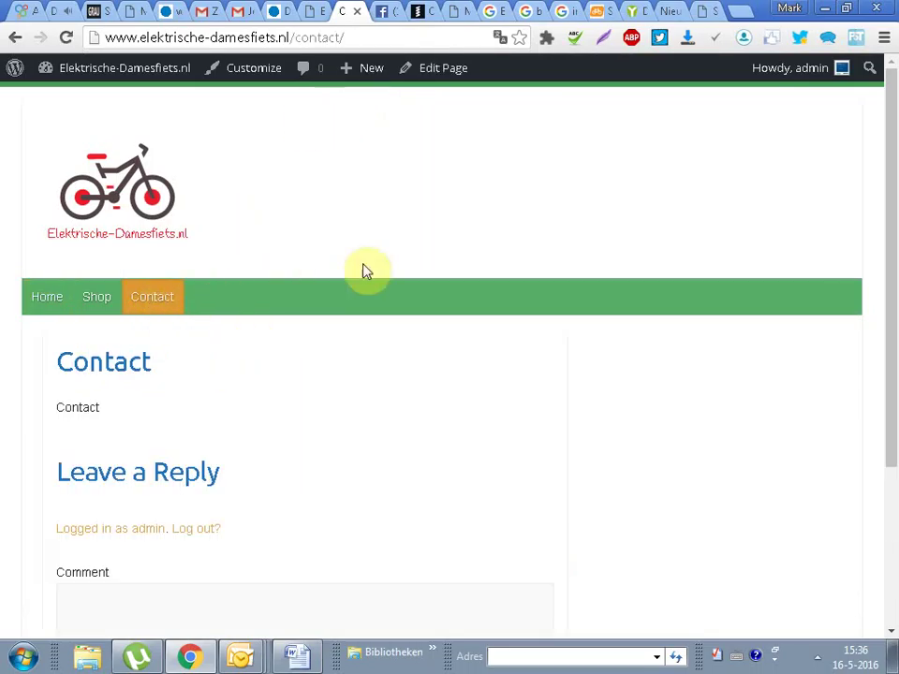
{"action": "left_click_drag", "start_coordinate": [52, 345], "coordinate": [222, 467]}
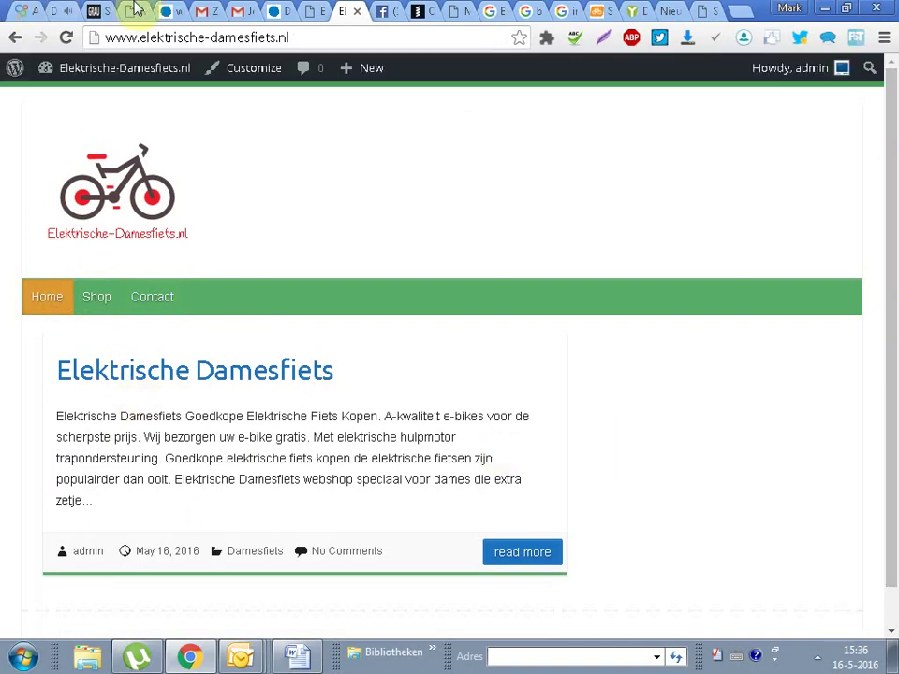
Step: Open WP-Optimize from the Dashboard and run the clean-up of the pending post revision
{"action": "mouse_move", "coordinate": [116, 70]}
{"action": "left_click", "coordinate": [84, 100]}
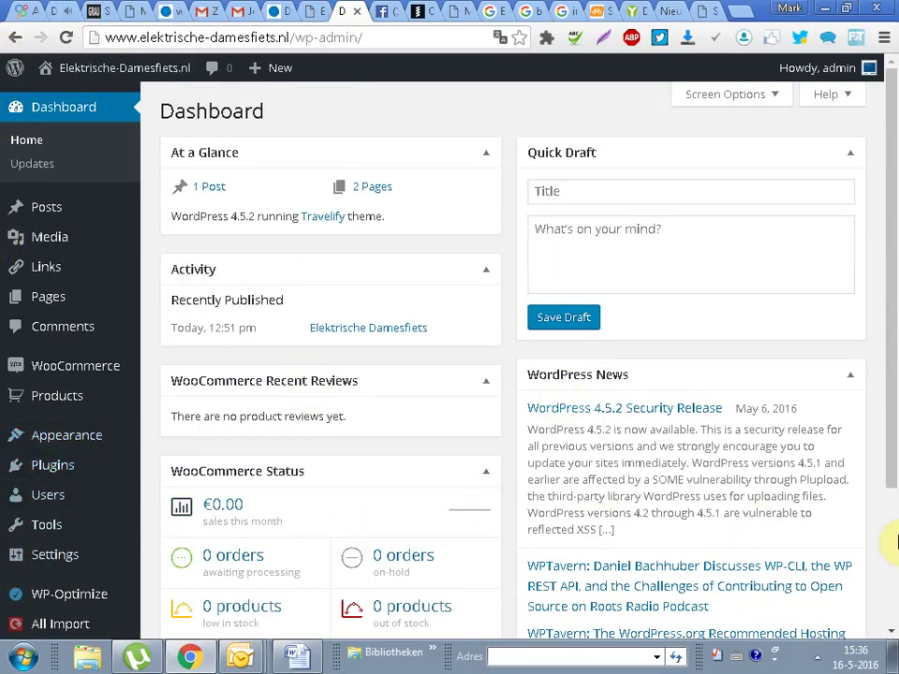
{"action": "scroll", "coordinate": [894, 281], "scroll_direction": "down", "scroll_amount": 3}
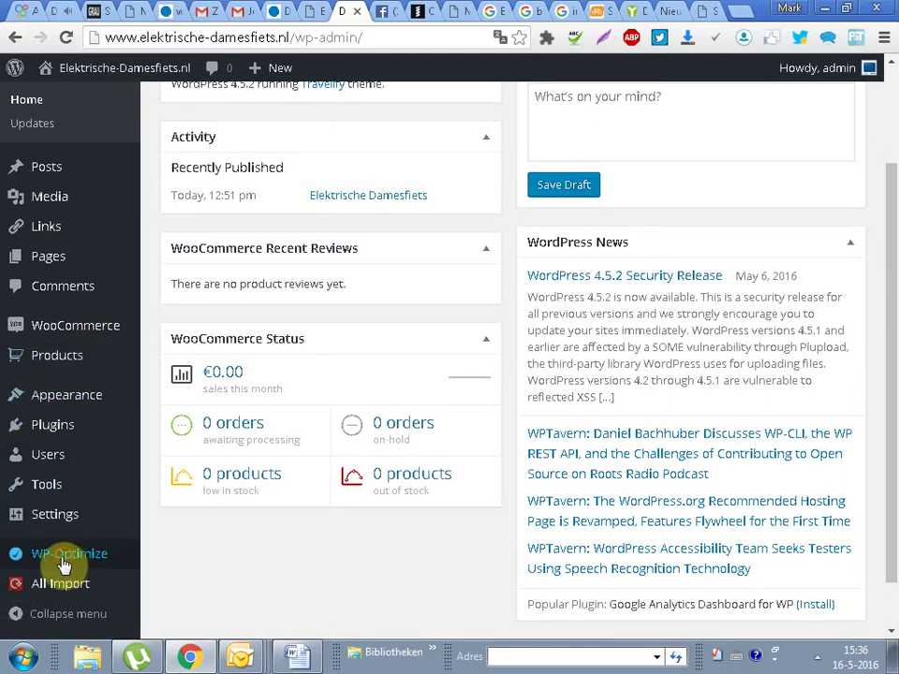
{"action": "left_click", "coordinate": [68, 558]}
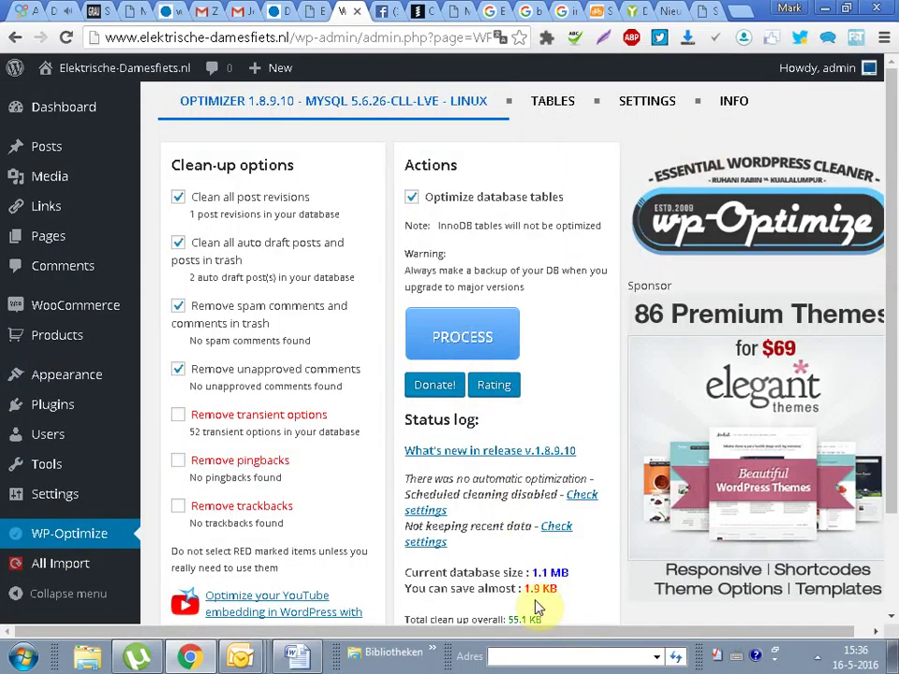
{"action": "left_click_drag", "start_coordinate": [623, 588], "coordinate": [360, 237]}
{"action": "left_click", "coordinate": [367, 208]}
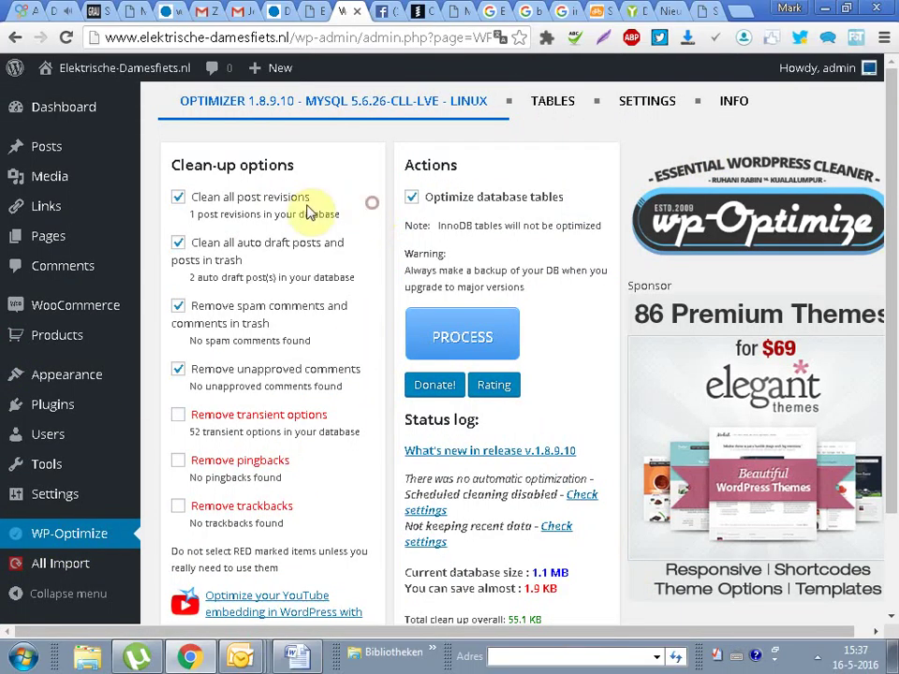
{"action": "left_click_drag", "start_coordinate": [191, 213], "coordinate": [351, 207]}
{"action": "left_click", "coordinate": [466, 337]}
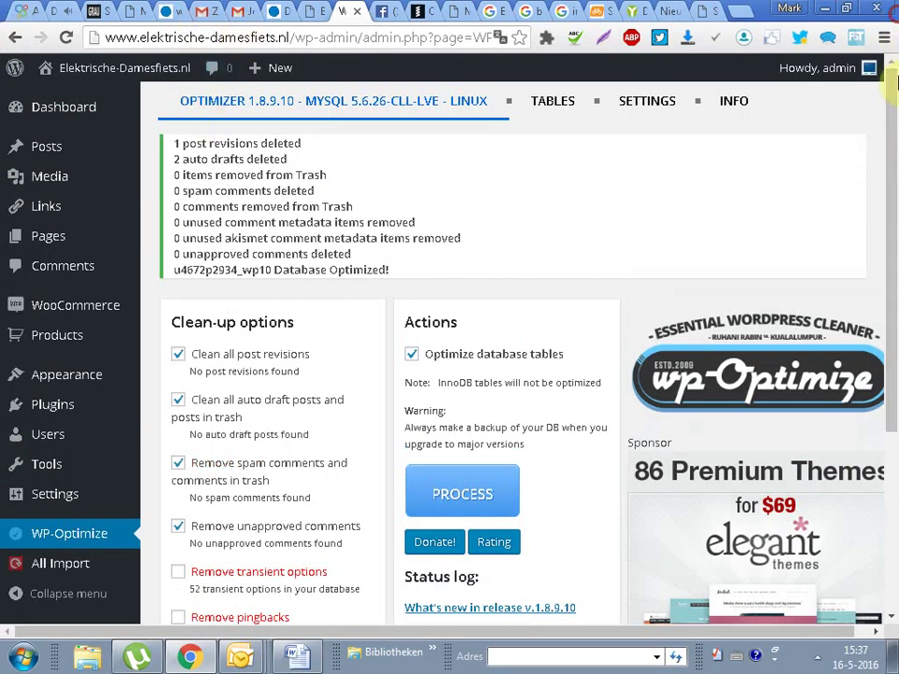
Step: Review the result showing another 2.3 KB saved
{"action": "scroll", "coordinate": [878, 296], "scroll_direction": "down", "scroll_amount": 3}
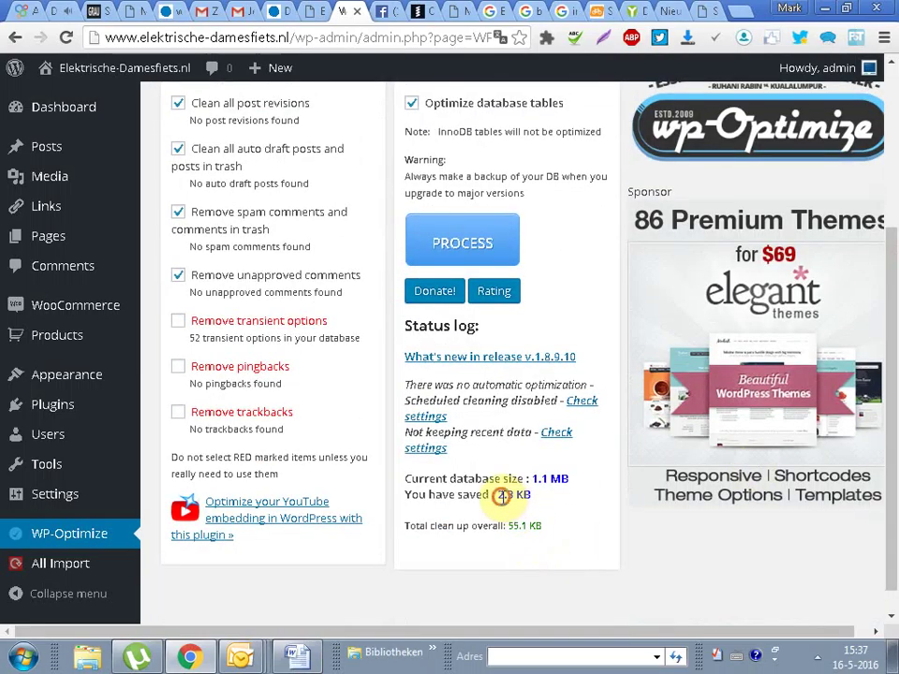
{"action": "triple_click", "coordinate": [534, 494]}
{"action": "scroll", "coordinate": [880, 245], "scroll_direction": "up", "scroll_amount": 2}
{"action": "scroll", "coordinate": [880, 245], "scroll_direction": "down", "scroll_amount": 2}
{"action": "mouse_move", "coordinate": [44, 376]}
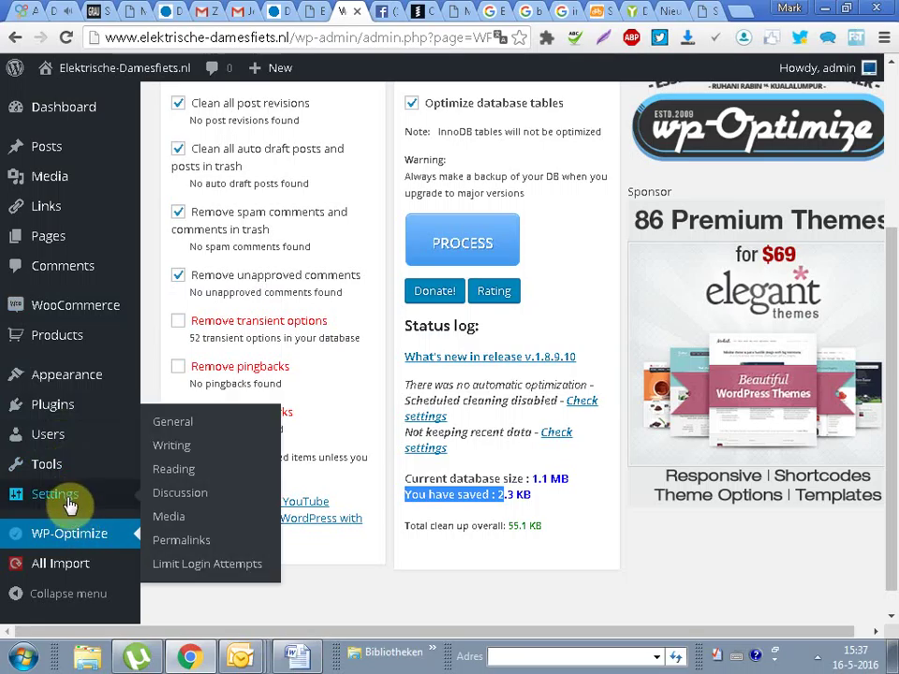
{"action": "mouse_move", "coordinate": [82, 376]}
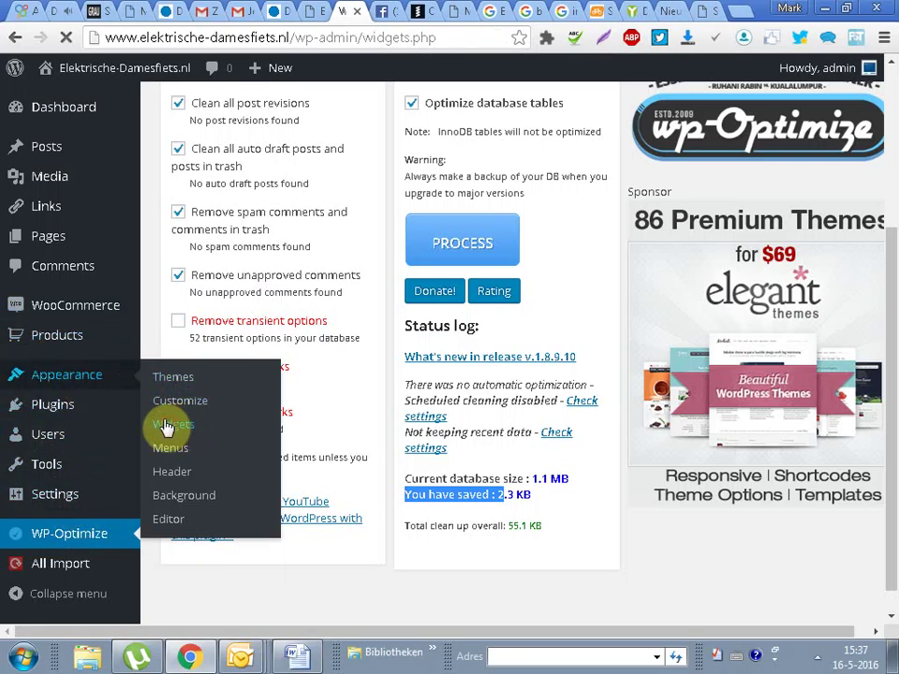
Step: Add the WooCommerce Price Filter widget to the Right Sidebar
{"action": "left_click", "coordinate": [165, 427]}
{"action": "left_click_drag", "start_coordinate": [894, 196], "coordinate": [894, 454]}
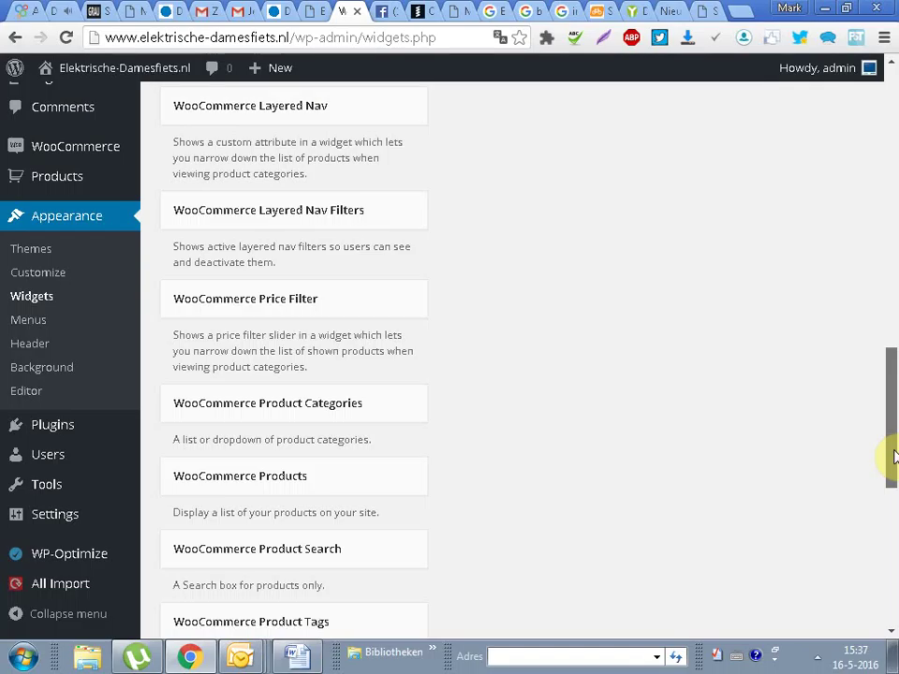
{"action": "left_click_drag", "start_coordinate": [892, 456], "coordinate": [895, 462]}
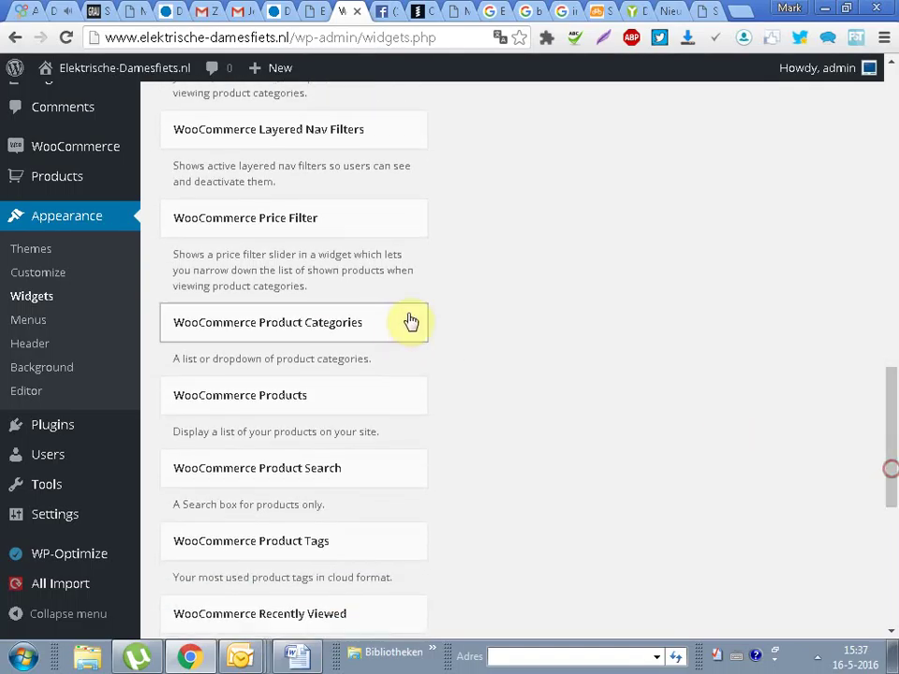
{"action": "left_click", "coordinate": [236, 212]}
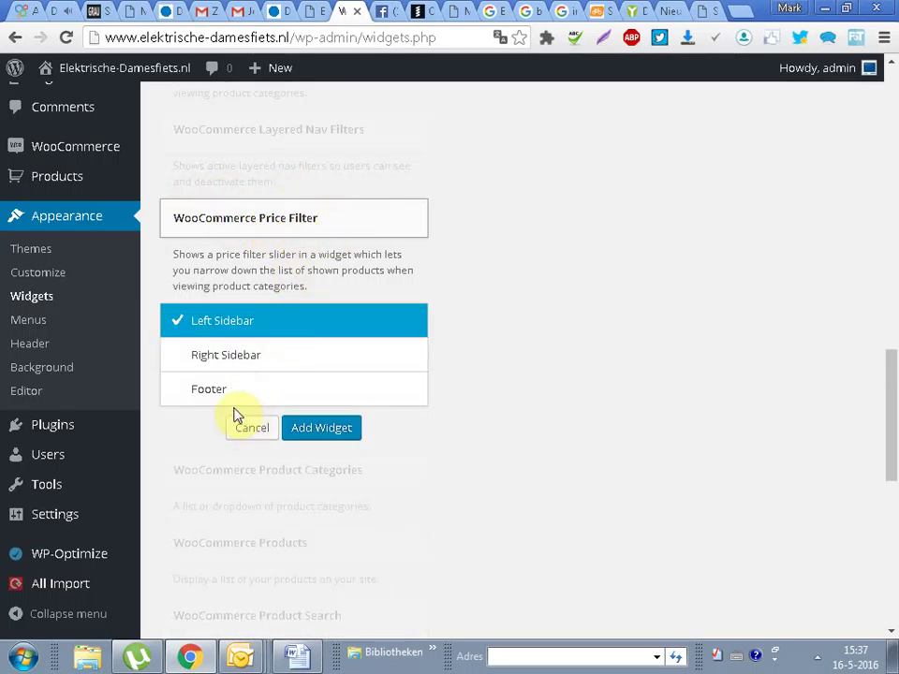
{"action": "left_click", "coordinate": [243, 358]}
{"action": "left_click", "coordinate": [319, 433]}
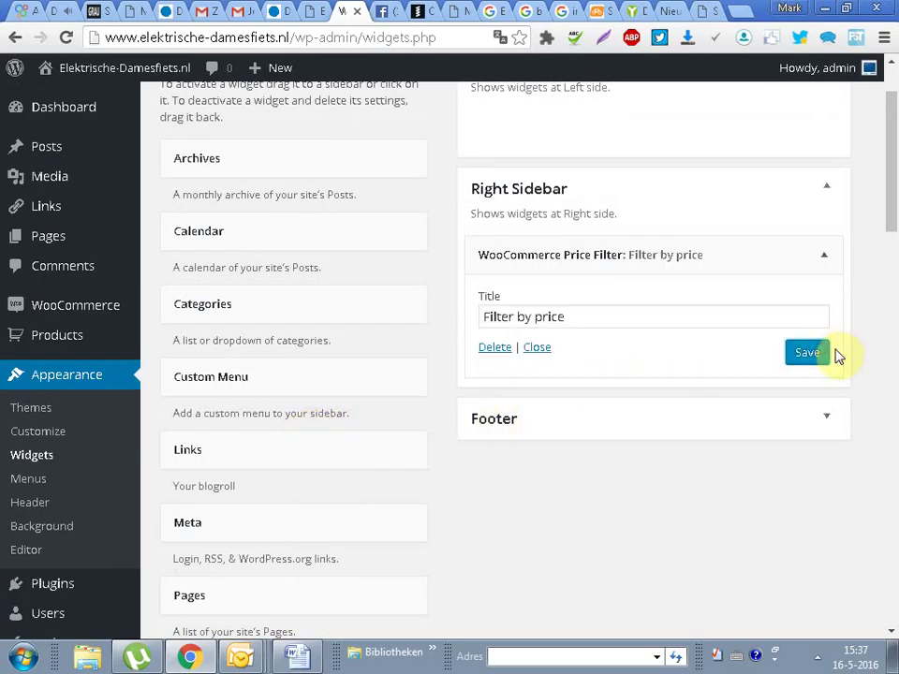
Step: Add and save the WooCommerce Product Categories widget in the Right Sidebar
{"action": "left_click_drag", "start_coordinate": [885, 191], "coordinate": [880, 447]}
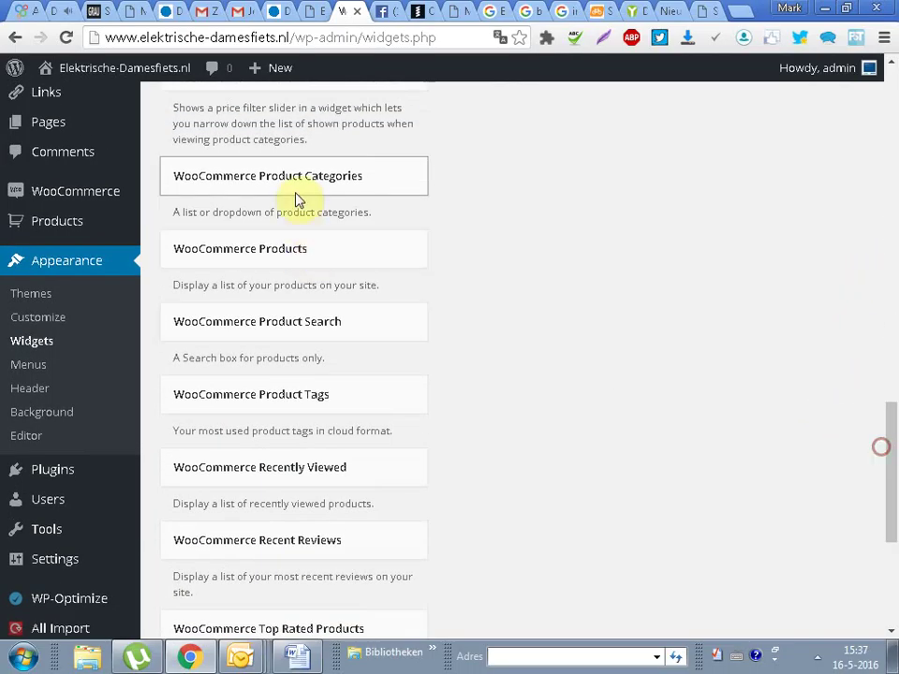
{"action": "left_click", "coordinate": [300, 194]}
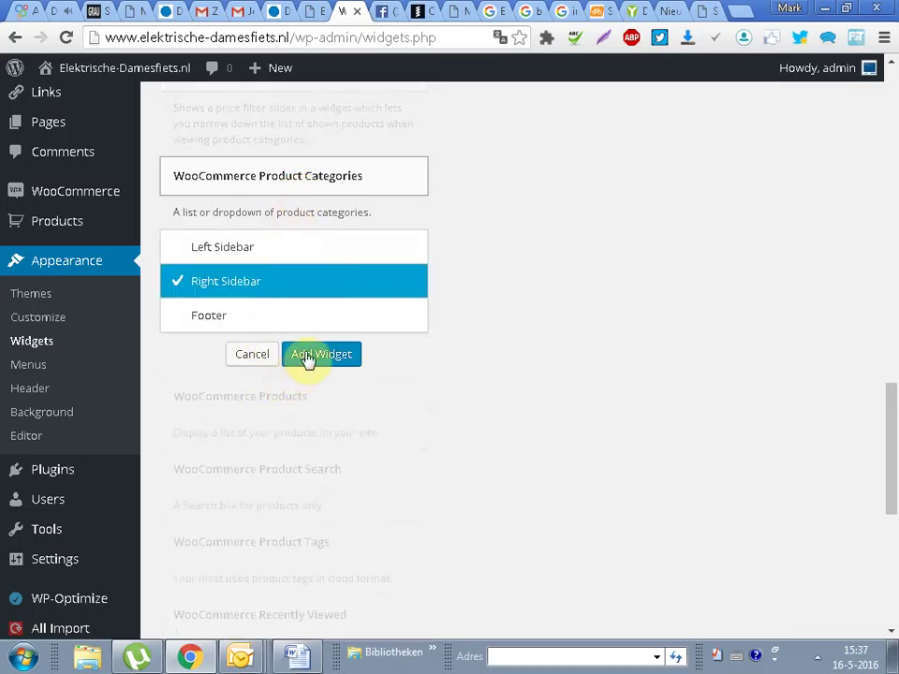
{"action": "left_click", "coordinate": [274, 249]}
{"action": "left_click", "coordinate": [270, 280]}
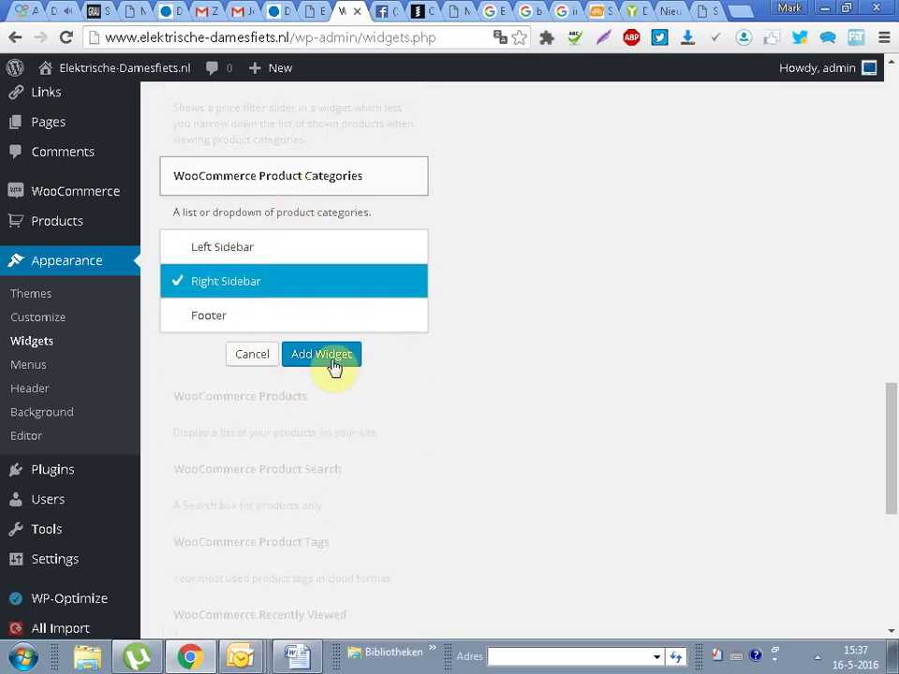
{"action": "left_click", "coordinate": [319, 352]}
{"action": "scroll", "coordinate": [894, 241], "scroll_direction": "down", "scroll_amount": 2}
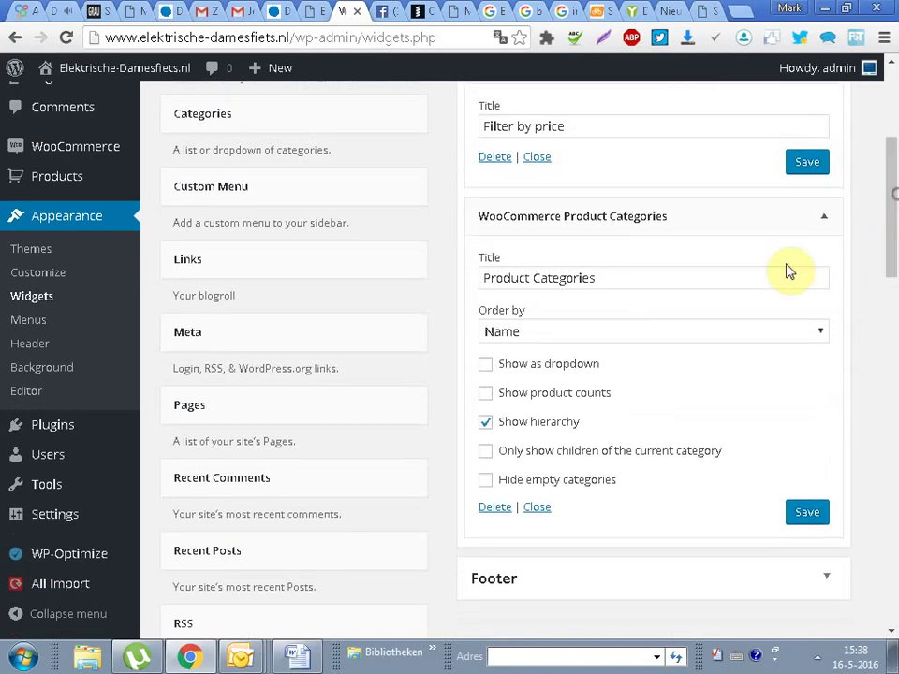
{"action": "left_click", "coordinate": [817, 516]}
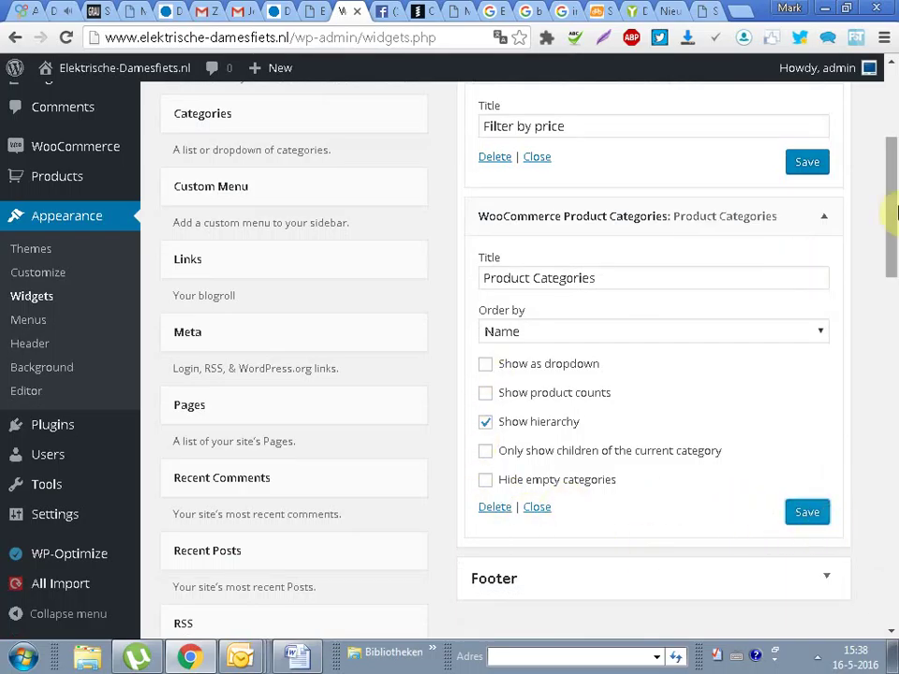
{"action": "left_click", "coordinate": [825, 219]}
{"action": "scroll", "coordinate": [894, 159], "scroll_direction": "up", "scroll_amount": 2}
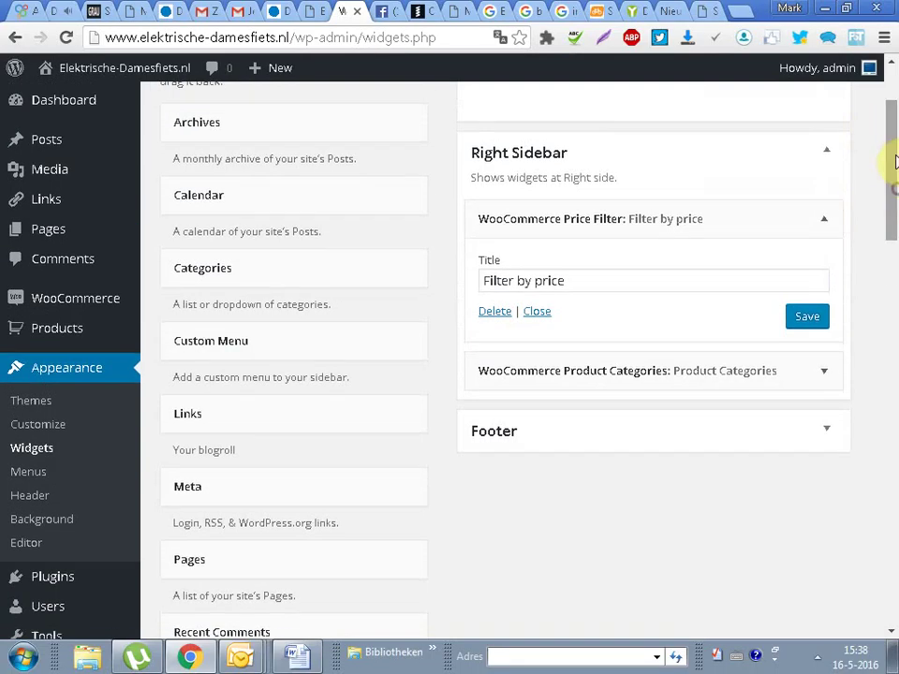
{"action": "left_click", "coordinate": [824, 157]}
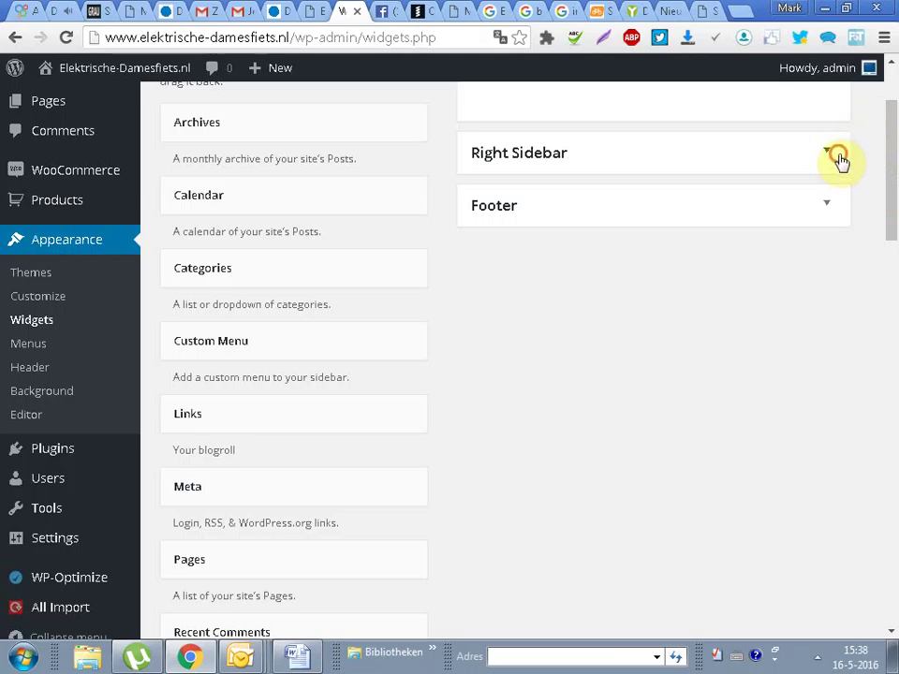
{"action": "left_click", "coordinate": [838, 158]}
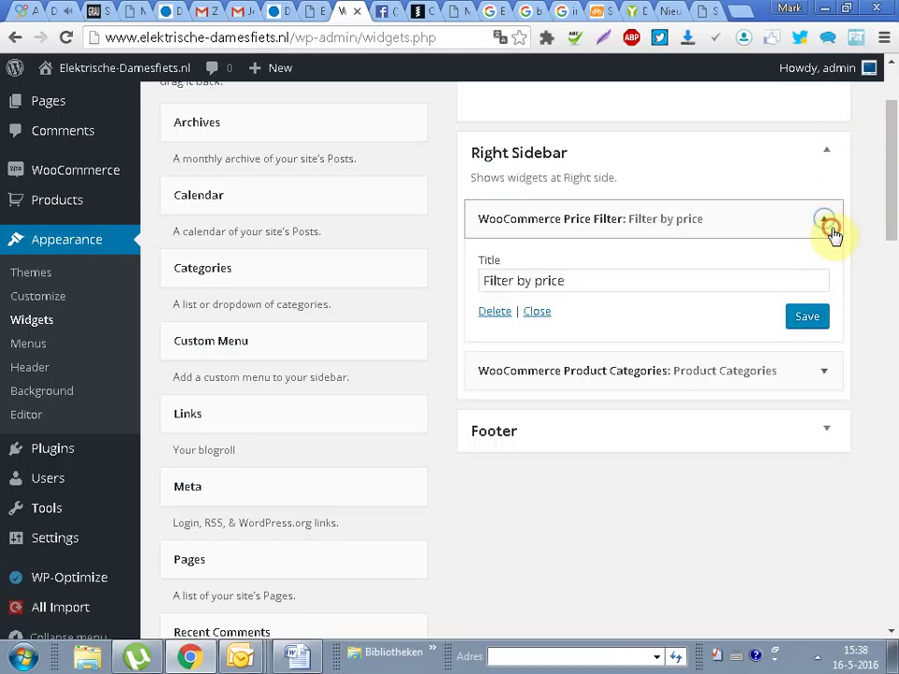
{"action": "left_click", "coordinate": [827, 224]}
Step: Add the WooCommerce Products widget to the Right Sidebar and save it showing 15 products
{"action": "left_click_drag", "start_coordinate": [891, 240], "coordinate": [891, 470]}
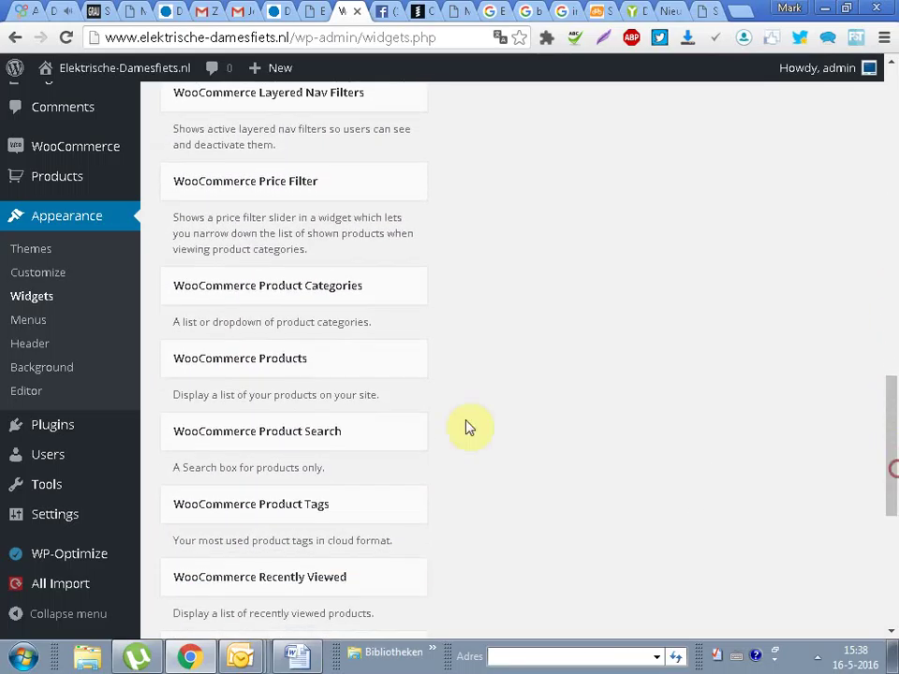
{"action": "left_click", "coordinate": [376, 374]}
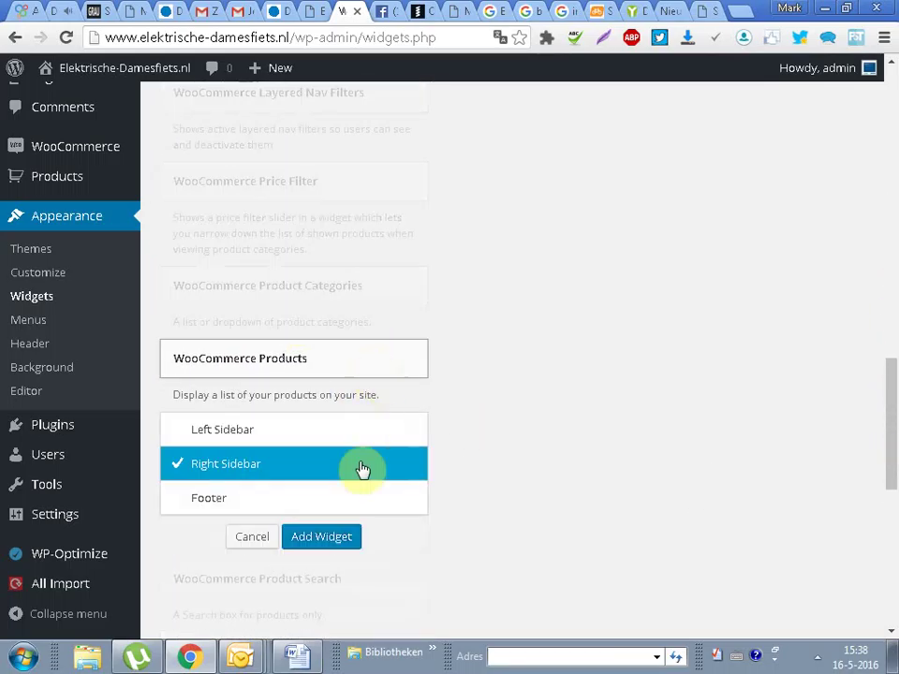
{"action": "left_click", "coordinate": [294, 530]}
{"action": "left_click", "coordinate": [481, 465]}
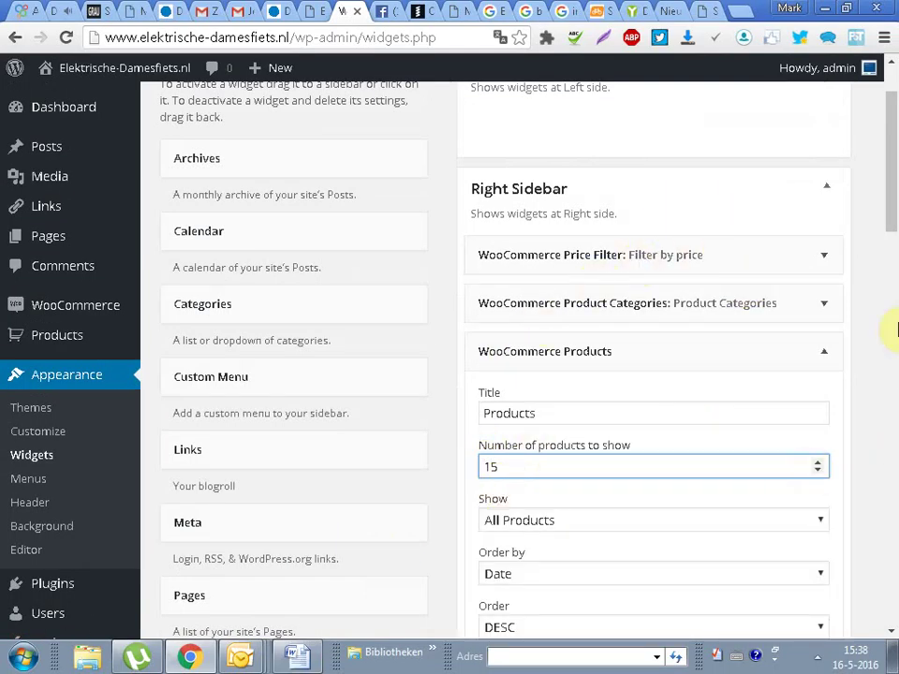
{"action": "left_click", "coordinate": [892, 237]}
{"action": "left_click", "coordinate": [811, 210]}
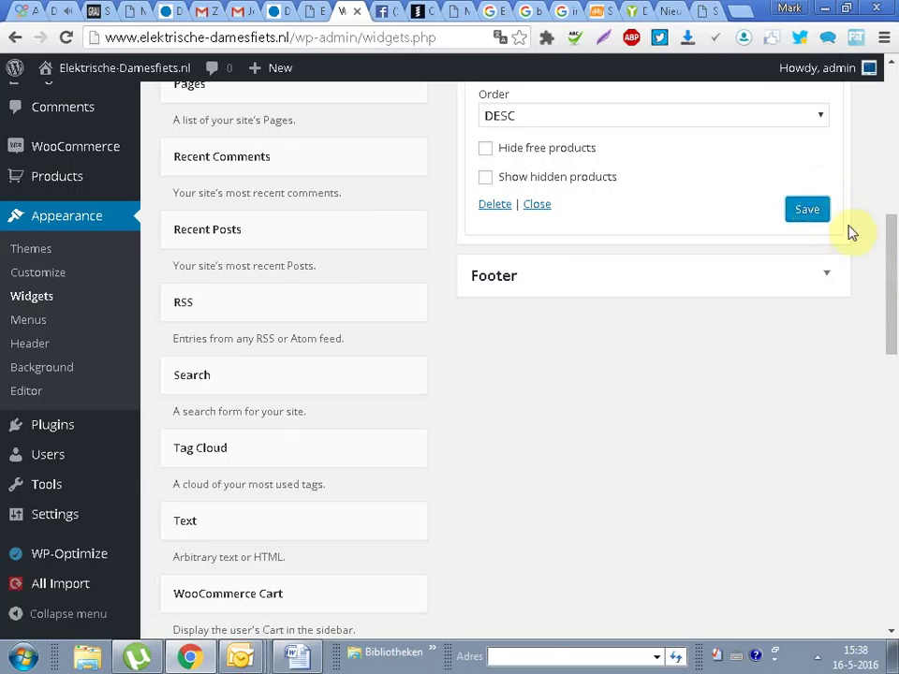
{"action": "left_click_drag", "start_coordinate": [893, 294], "coordinate": [859, 546]}
{"action": "left_click", "coordinate": [829, 346]}
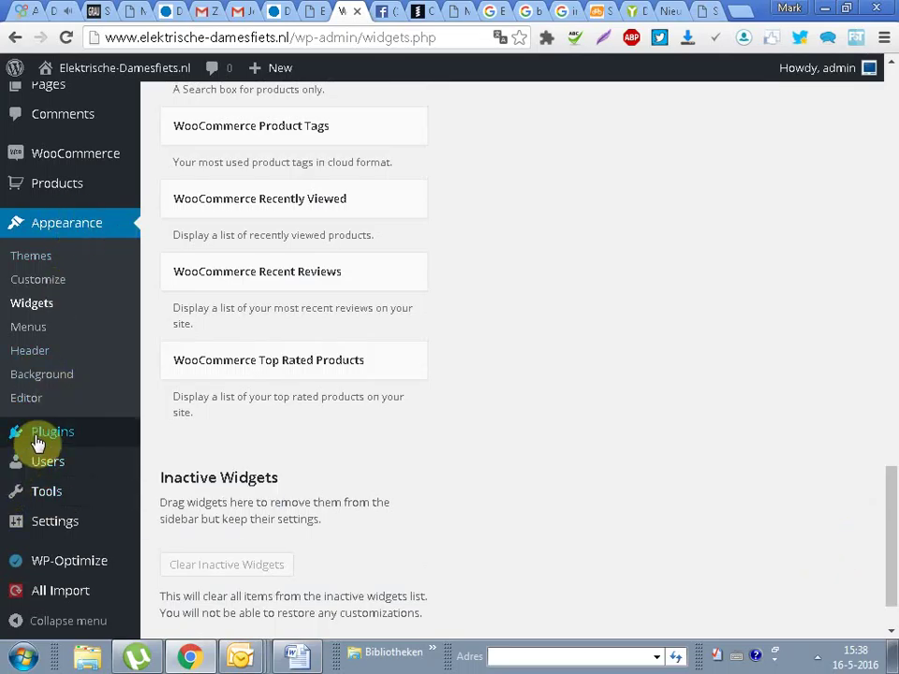
Step: Search Add New plugins for 'woocommerce slider' and review the WooCommerce Widget Product Slider listing
{"action": "mouse_move", "coordinate": [37, 440]}
{"action": "left_click", "coordinate": [199, 463]}
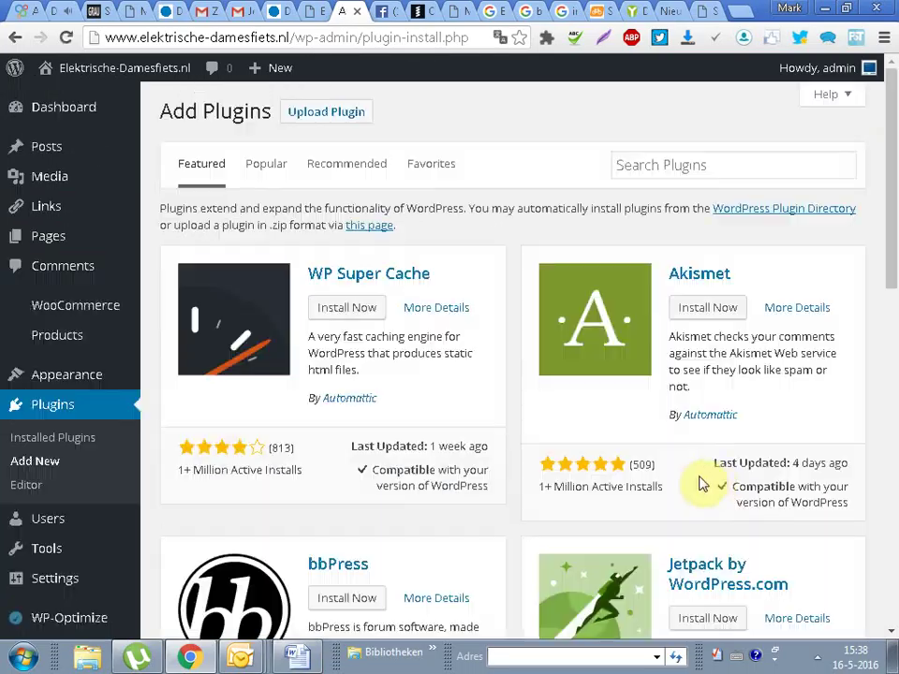
{"action": "left_click", "coordinate": [724, 168]}
{"action": "type", "text": "woo"}
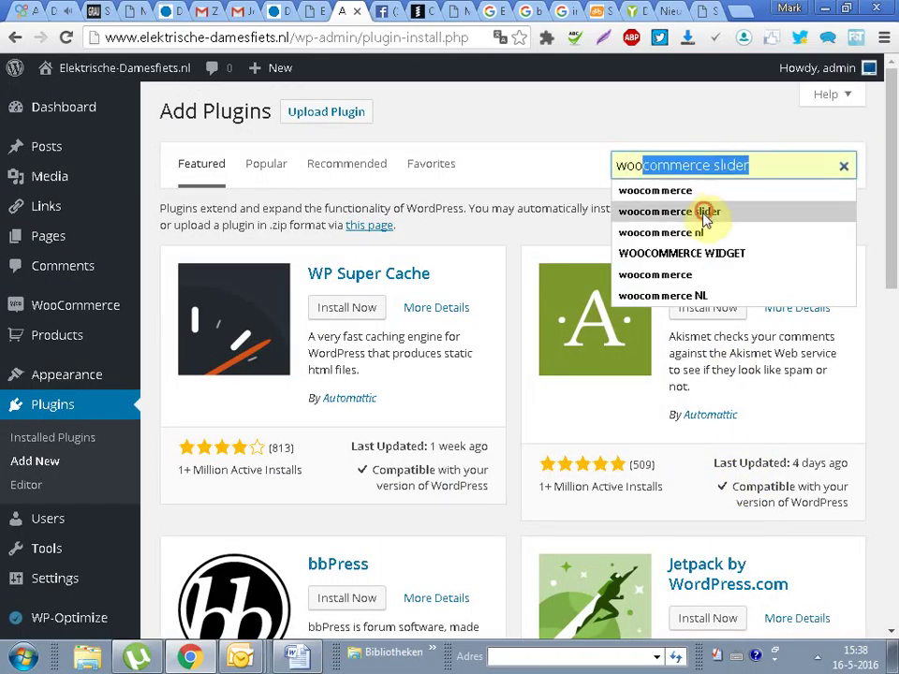
{"action": "left_click", "coordinate": [707, 211]}
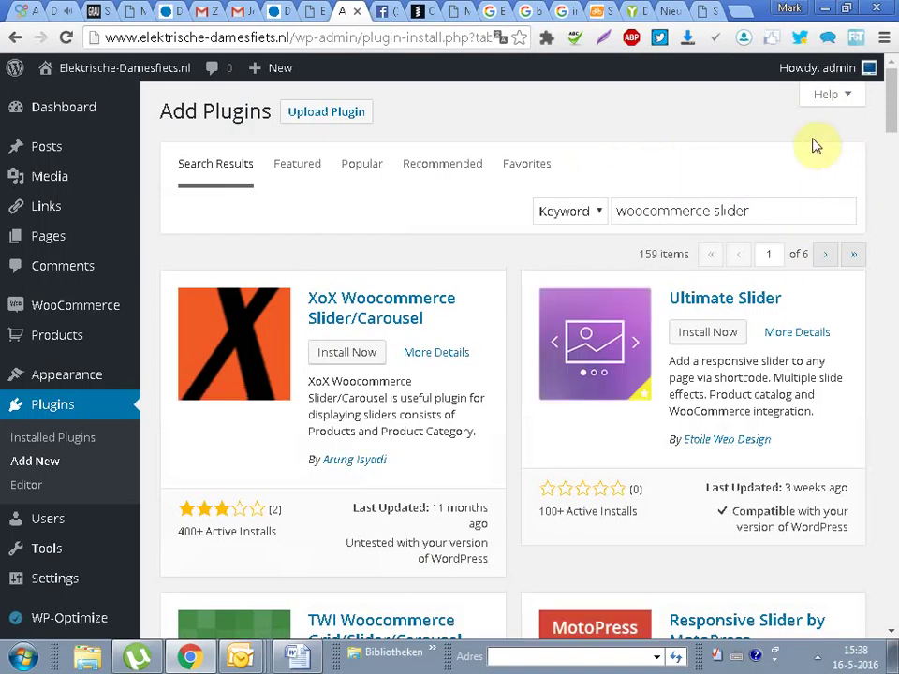
{"action": "left_click_drag", "start_coordinate": [892, 101], "coordinate": [888, 418]}
{"action": "left_click_drag", "start_coordinate": [669, 266], "coordinate": [817, 325]}
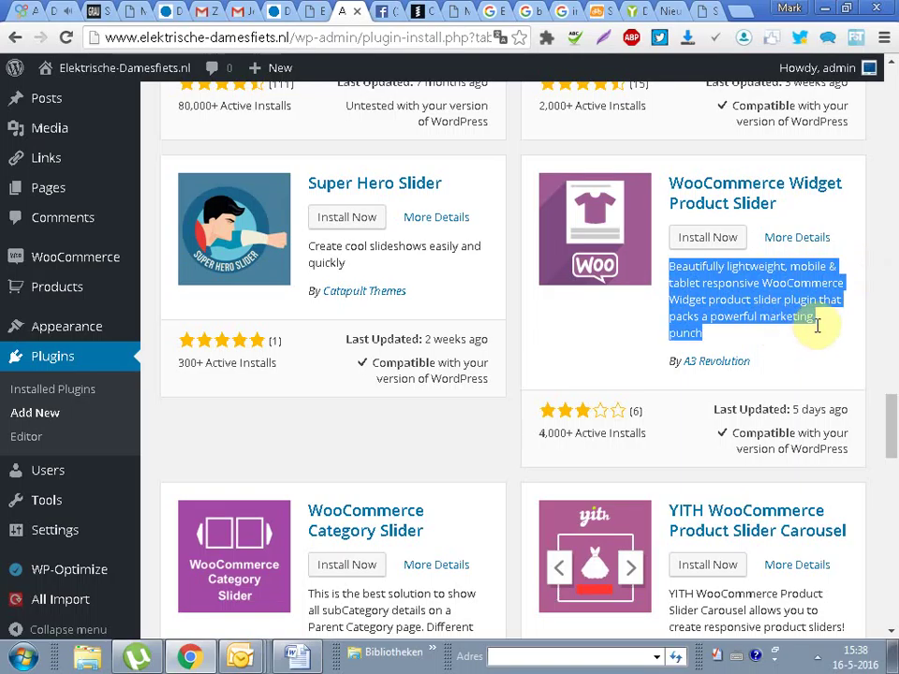
{"action": "left_click", "coordinate": [581, 356]}
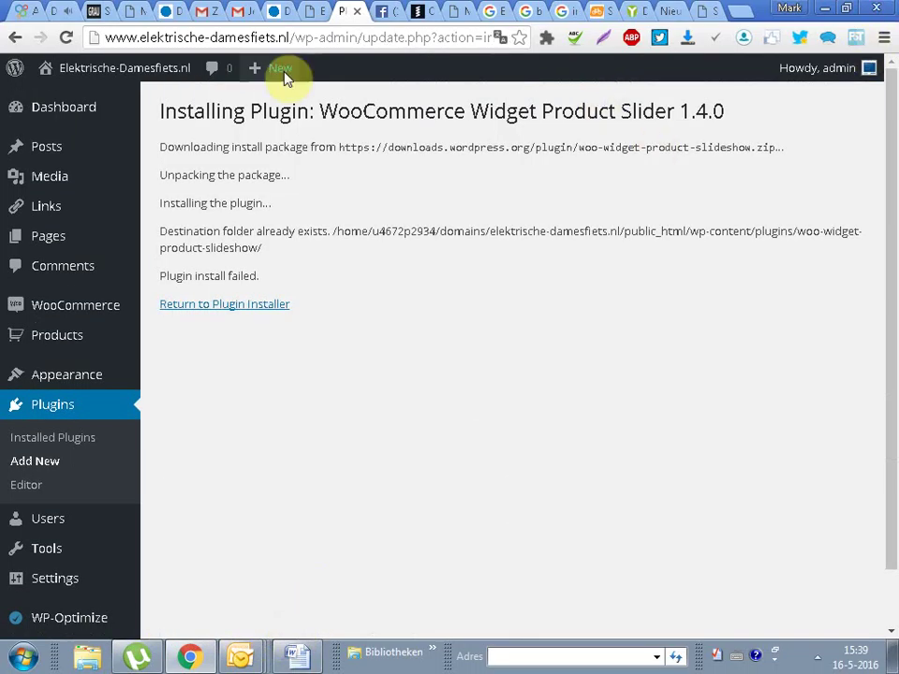
Step: Switch Open Box Display and Clean up on Deletion to ON in Product Slider General Settings
{"action": "left_click", "coordinate": [54, 439]}
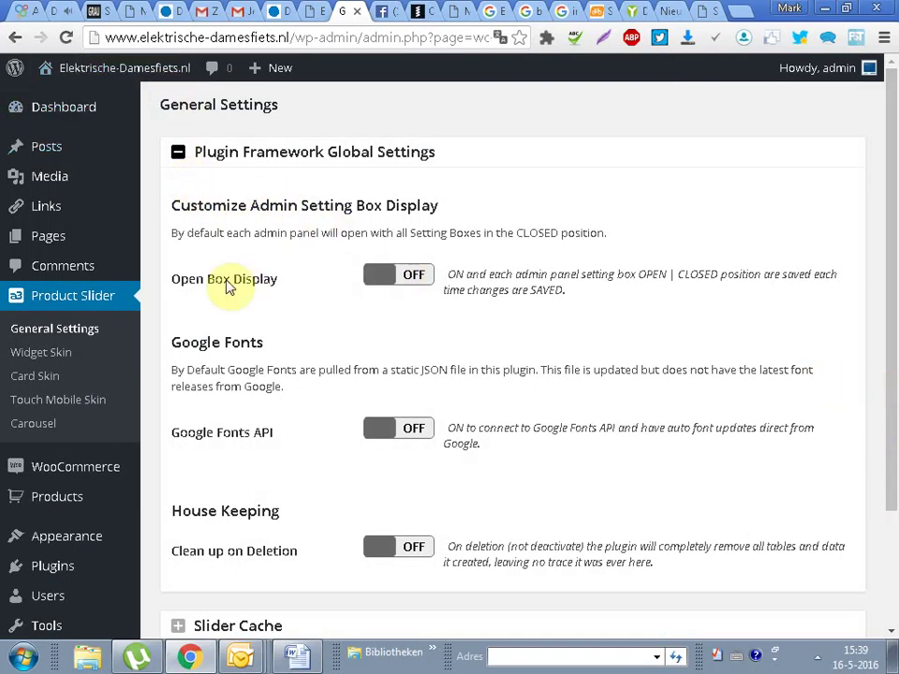
{"action": "left_click", "coordinate": [388, 276]}
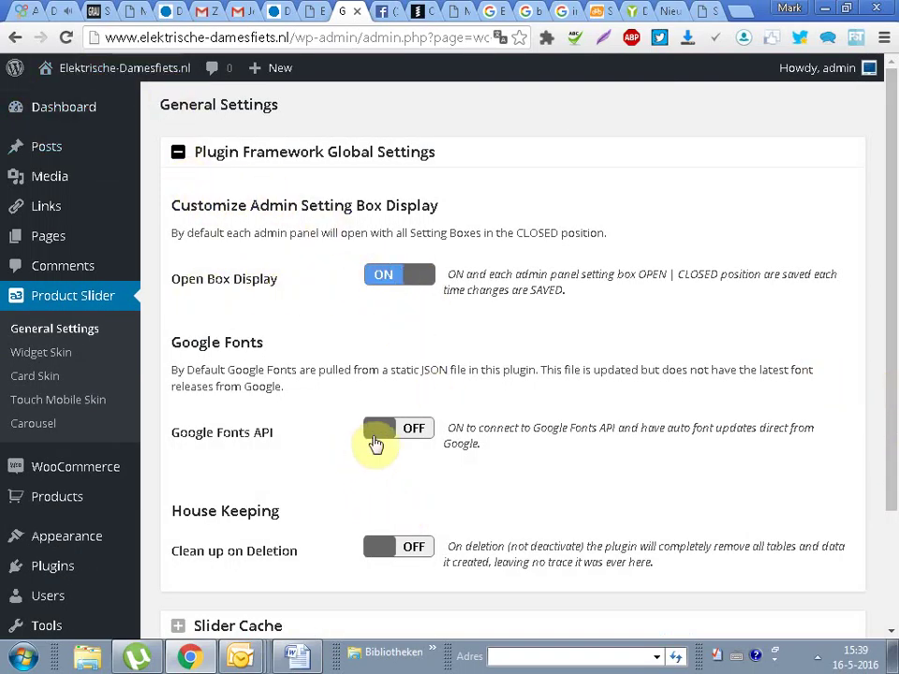
{"action": "left_click", "coordinate": [388, 554]}
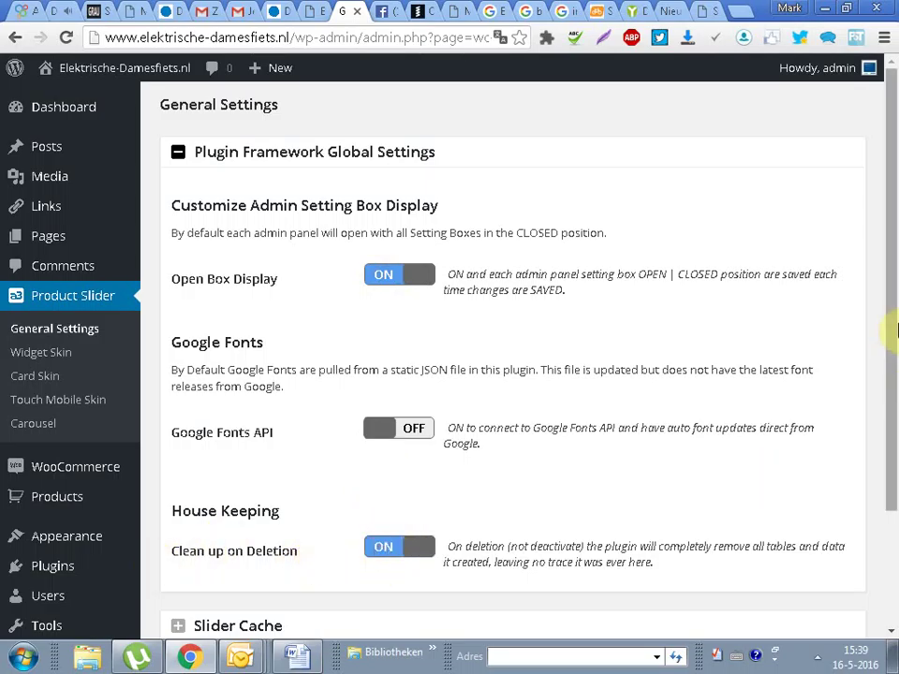
{"action": "scroll", "coordinate": [281, 524], "scroll_direction": "down", "scroll_amount": 3}
Step: Toggle LocalStore Cache under Slider Cache, save, and reopen the global settings section
{"action": "left_click", "coordinate": [177, 476]}
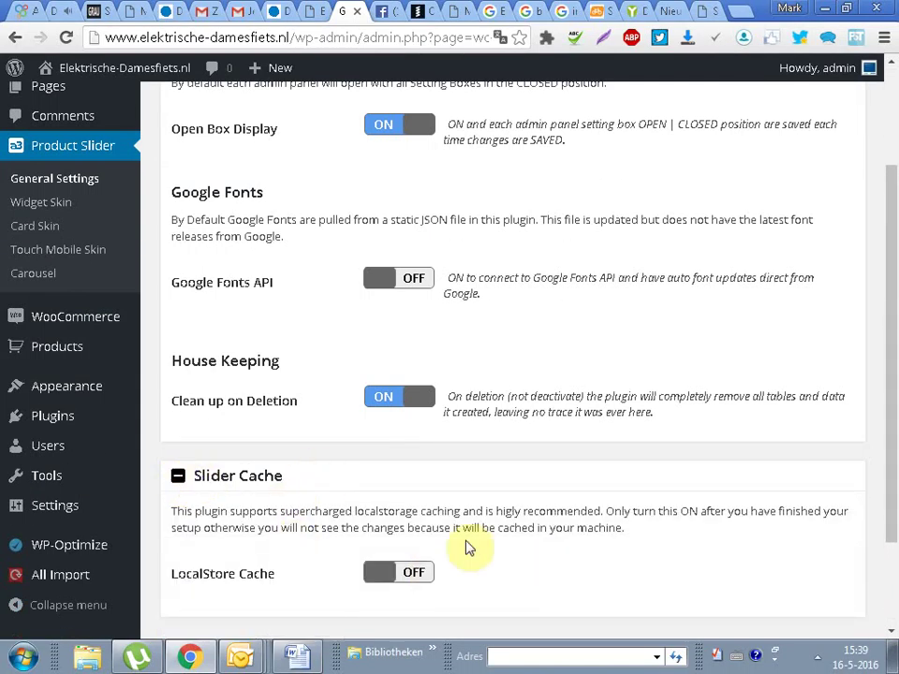
{"action": "scroll", "coordinate": [242, 572], "scroll_direction": "down", "scroll_amount": 2}
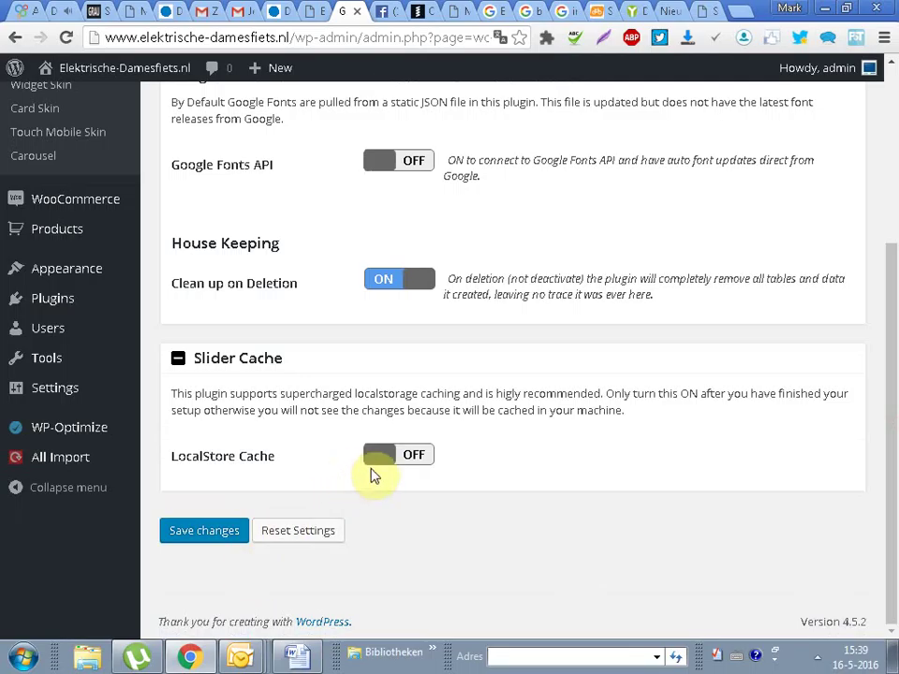
{"action": "left_click", "coordinate": [375, 456]}
{"action": "left_click_drag", "start_coordinate": [894, 508], "coordinate": [894, 583]}
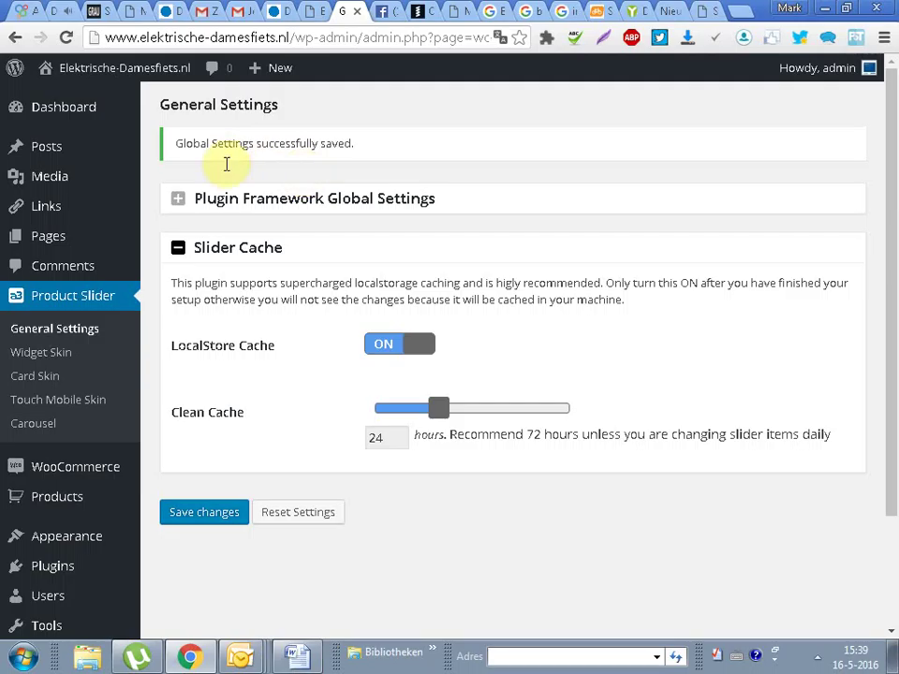
{"action": "left_click", "coordinate": [180, 202]}
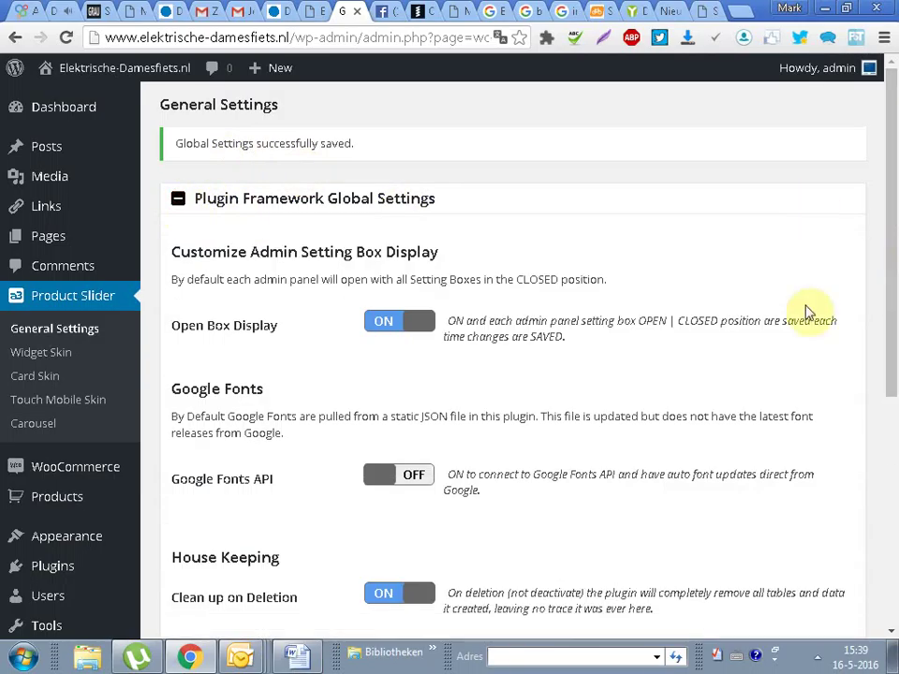
{"action": "left_click_drag", "start_coordinate": [893, 291], "coordinate": [890, 74]}
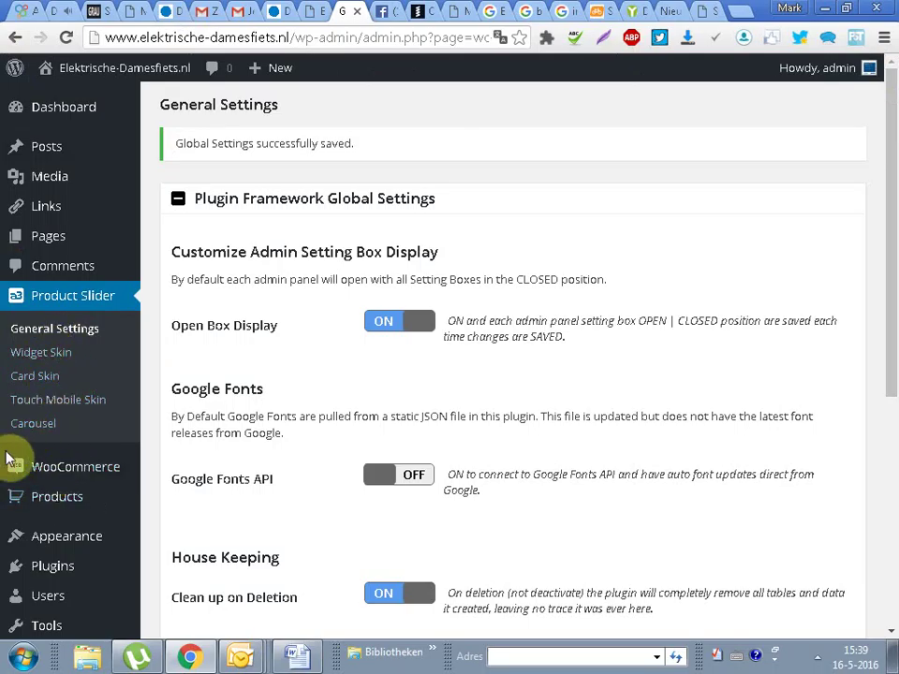
Step: Go to the Appearance Widgets page
{"action": "mouse_move", "coordinate": [35, 480]}
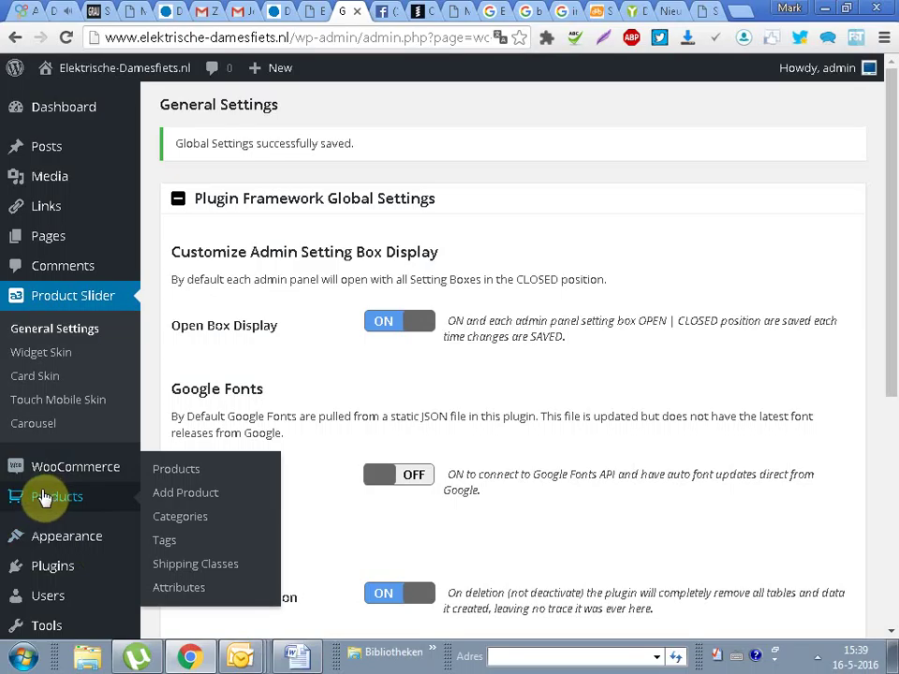
{"action": "mouse_move", "coordinate": [82, 540]}
{"action": "left_click", "coordinate": [182, 495]}
Step: Add a Woo Products Slider widget to the Left Sidebar and collapse its settings
{"action": "left_click_drag", "start_coordinate": [894, 147], "coordinate": [855, 551]}
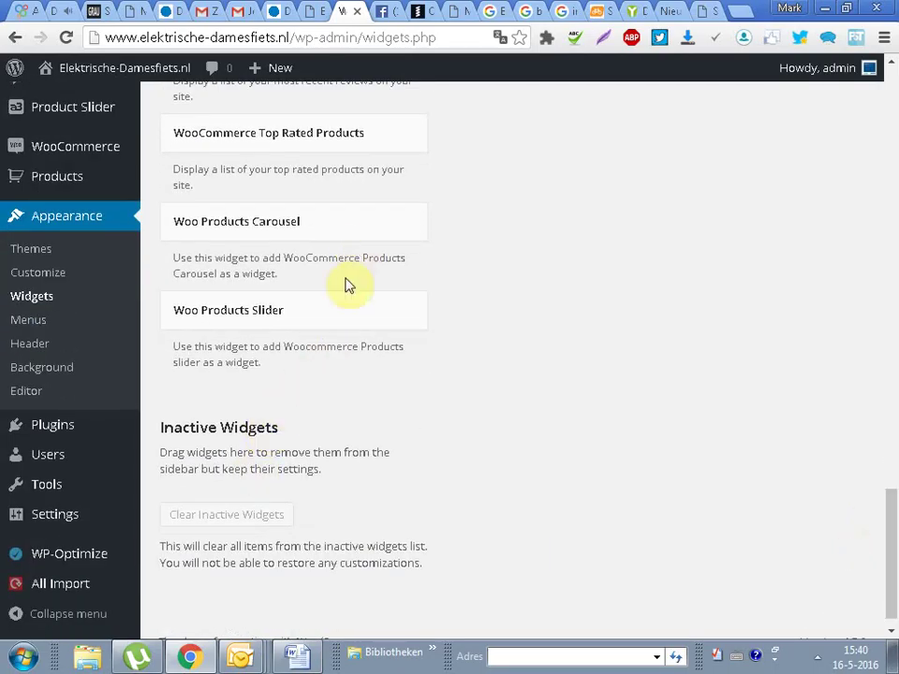
{"action": "left_click", "coordinate": [297, 320]}
{"action": "left_click", "coordinate": [343, 507]}
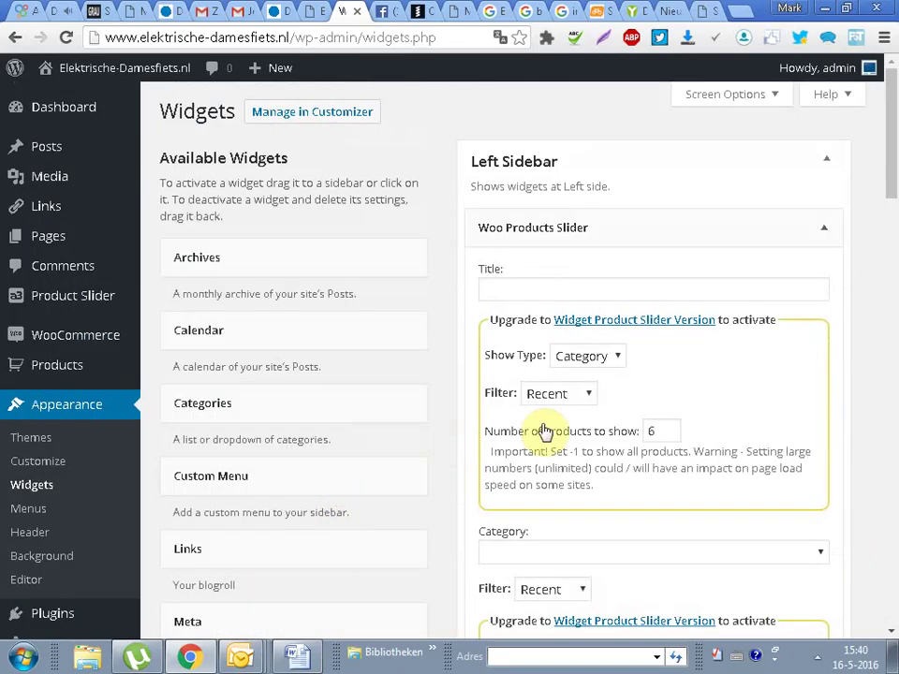
{"action": "left_click", "coordinate": [829, 230]}
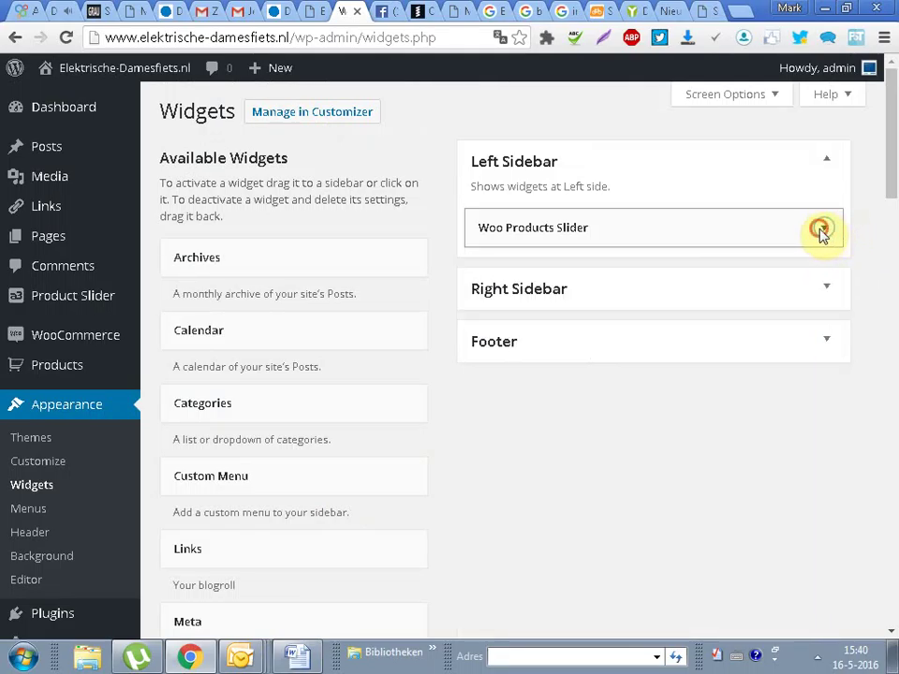
Step: Move the Woo Products Slider into the Right Sidebar above Product Categories, then expand Footer
{"action": "left_click", "coordinate": [797, 275]}
{"action": "left_click_drag", "start_coordinate": [670, 231], "coordinate": [663, 403]}
{"action": "scroll", "coordinate": [892, 243], "scroll_direction": "down", "scroll_amount": 3}
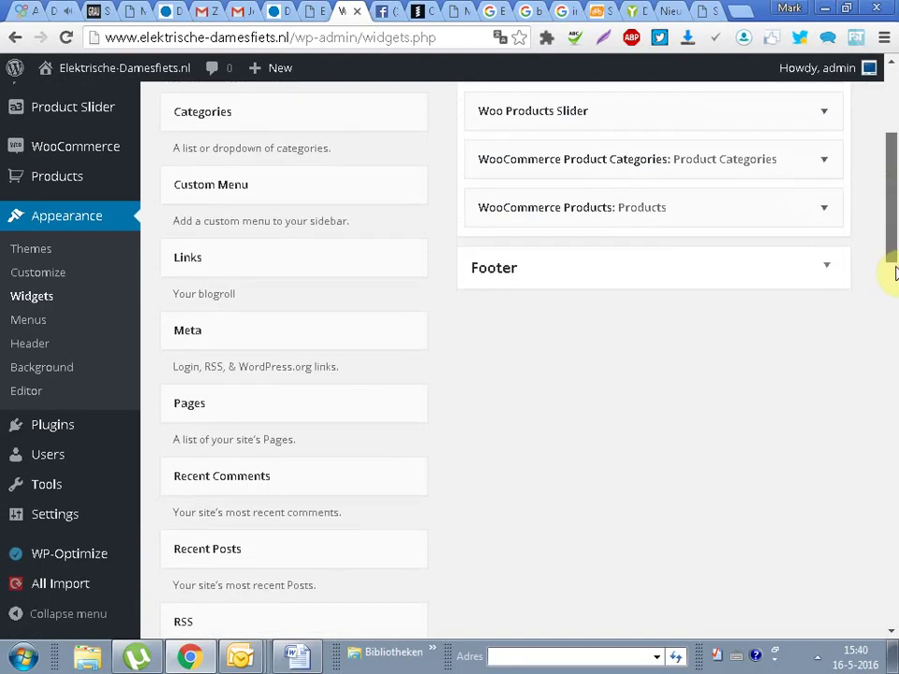
{"action": "scroll", "coordinate": [892, 271], "scroll_direction": "down", "scroll_amount": 1}
{"action": "left_click", "coordinate": [662, 184]}
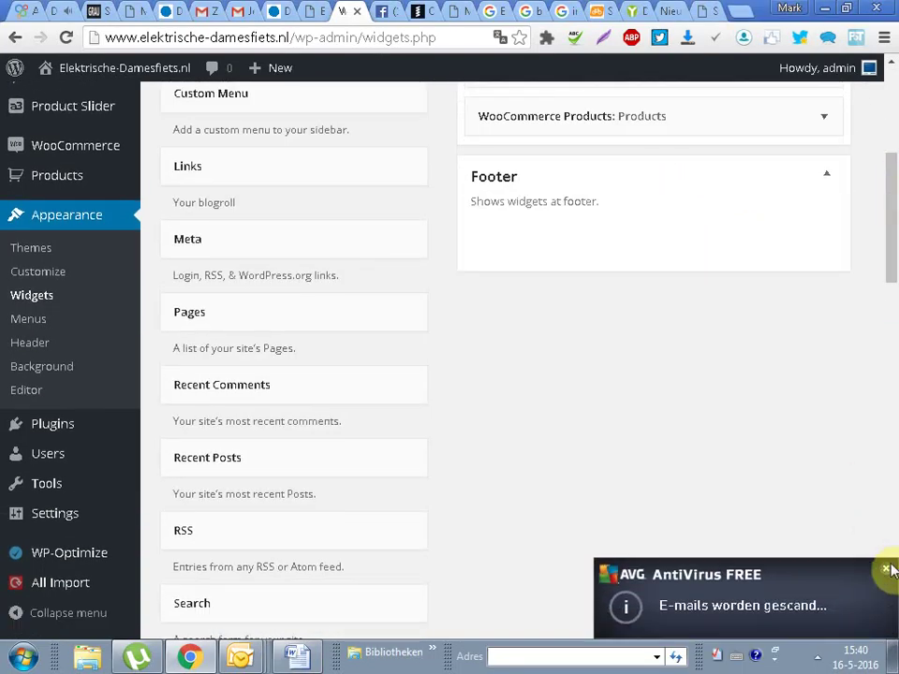
{"action": "left_click", "coordinate": [886, 568]}
{"action": "left_click_drag", "start_coordinate": [889, 263], "coordinate": [890, 582]}
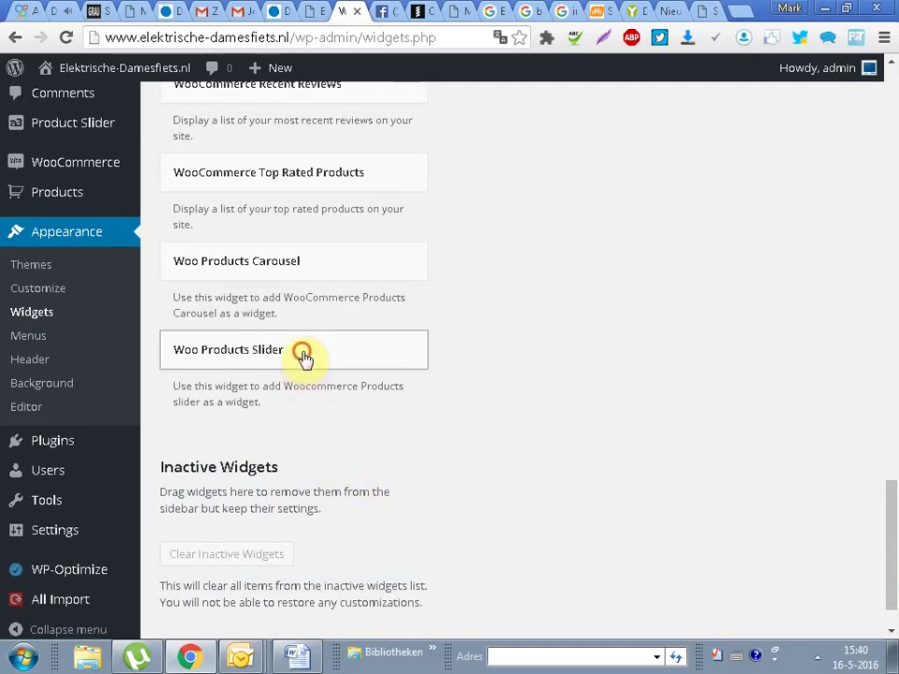
Step: Add a second Woo Products Slider to the Right Sidebar, then drag it back out
{"action": "left_click", "coordinate": [299, 360]}
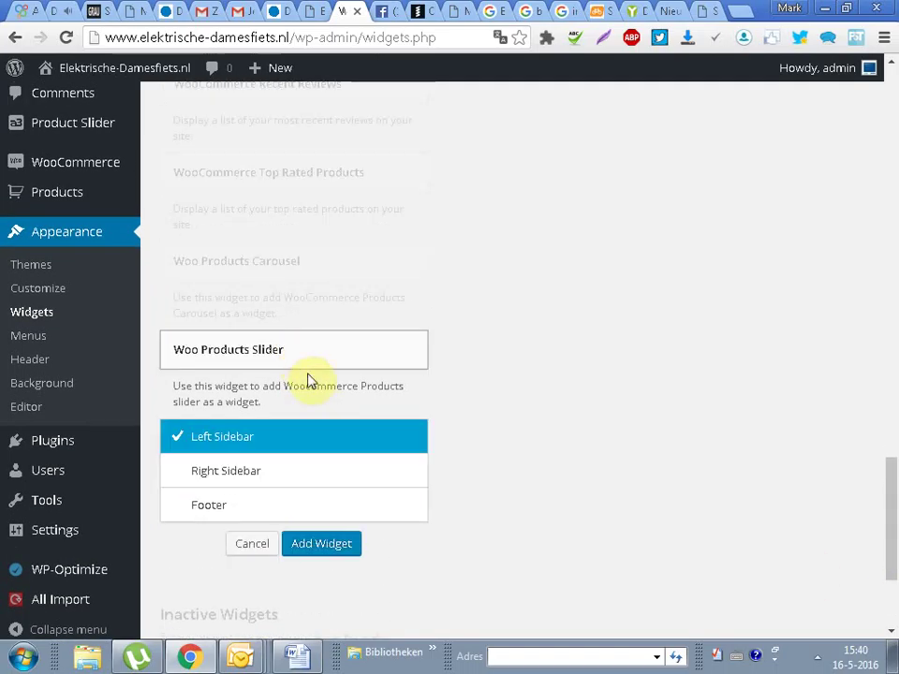
{"action": "left_click", "coordinate": [269, 477]}
{"action": "left_click", "coordinate": [319, 544]}
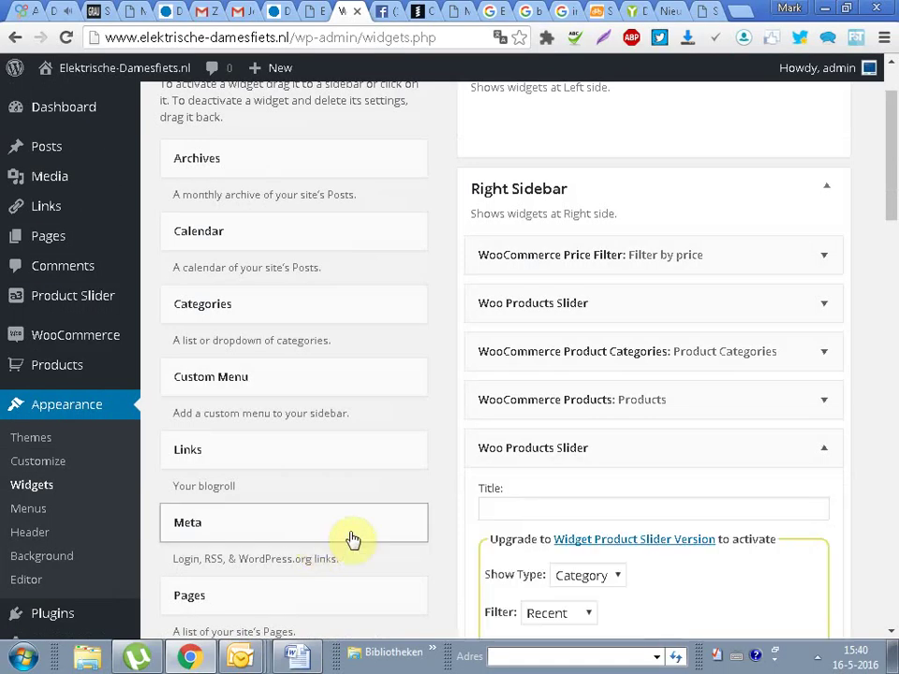
{"action": "left_click_drag", "start_coordinate": [894, 167], "coordinate": [894, 168]}
{"action": "left_click", "coordinate": [823, 438]}
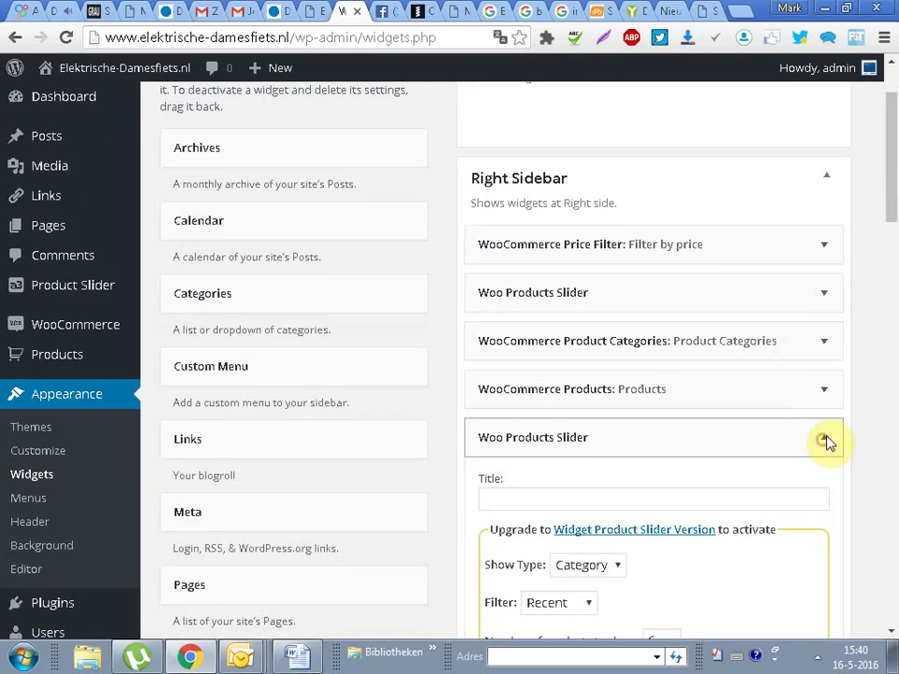
{"action": "left_click_drag", "start_coordinate": [630, 443], "coordinate": [646, 467]}
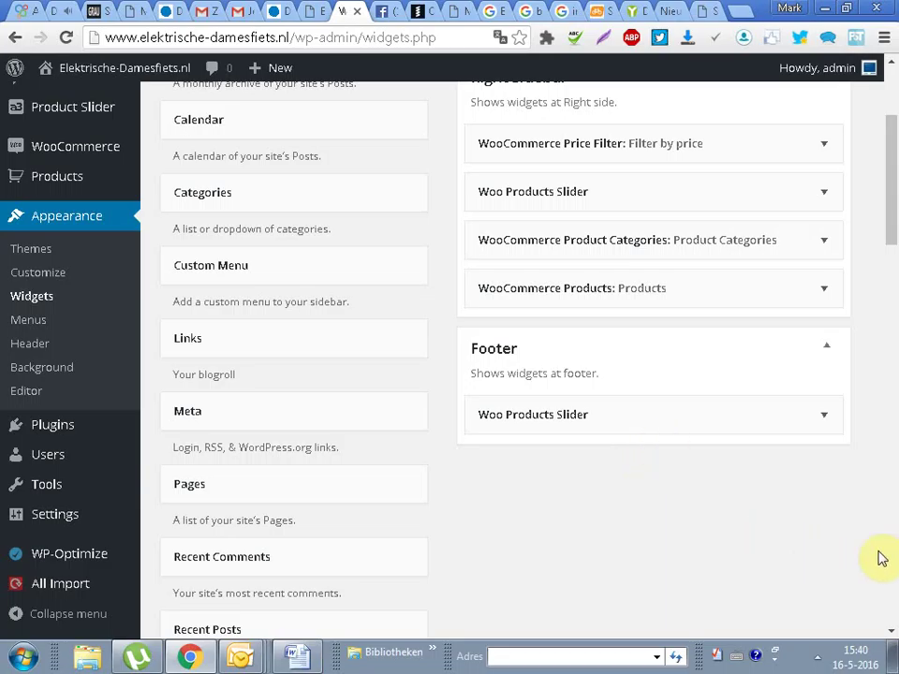
{"action": "left_click_drag", "start_coordinate": [894, 192], "coordinate": [893, 488]}
Step: Add a WooCommerce Products widget titled Products, showing 5 products, to the Right Sidebar and save it
{"action": "left_click", "coordinate": [273, 114]}
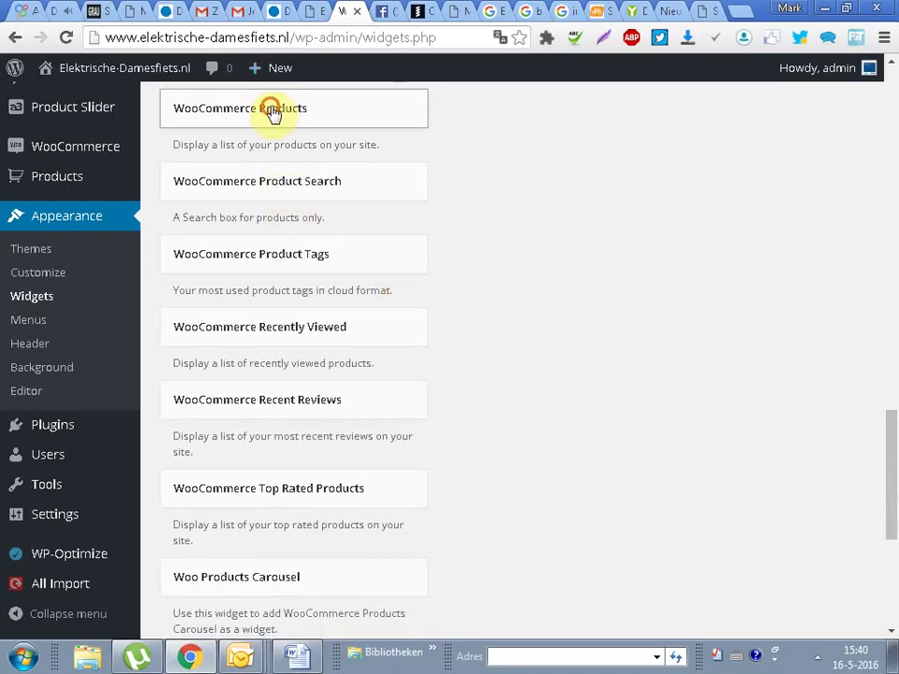
{"action": "left_click", "coordinate": [323, 215]}
{"action": "left_click", "coordinate": [311, 298]}
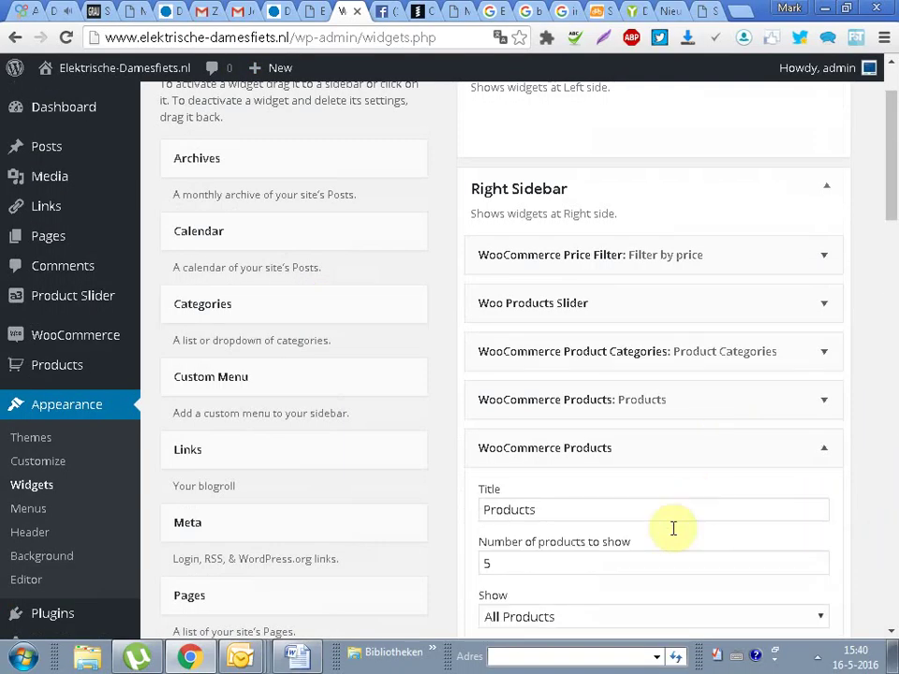
{"action": "scroll", "coordinate": [690, 325], "scroll_direction": "down", "scroll_amount": 2}
{"action": "double_click", "coordinate": [503, 340]}
{"action": "left_click", "coordinate": [821, 604]}
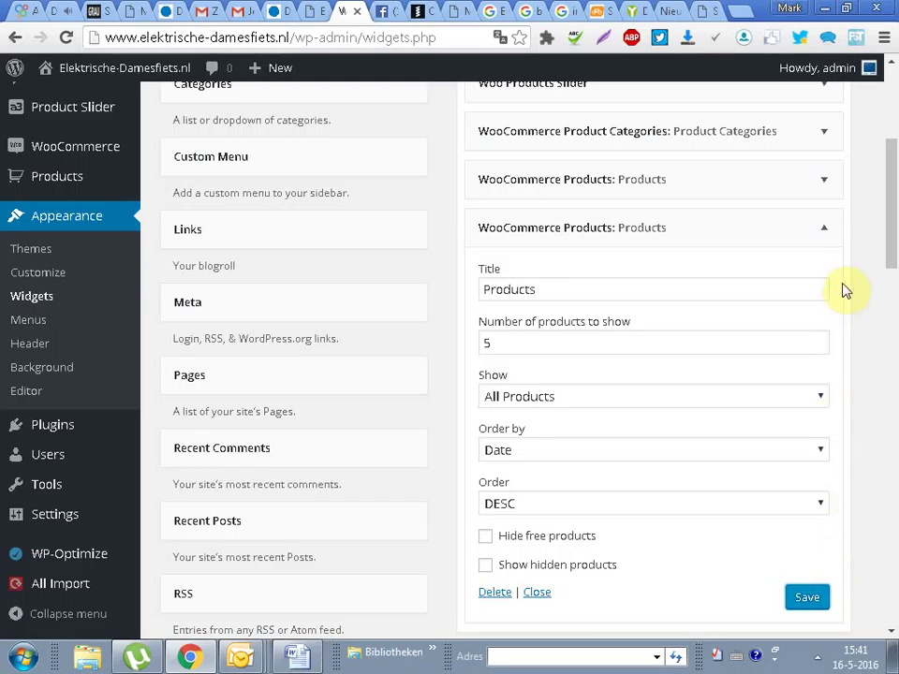
{"action": "left_click", "coordinate": [820, 228]}
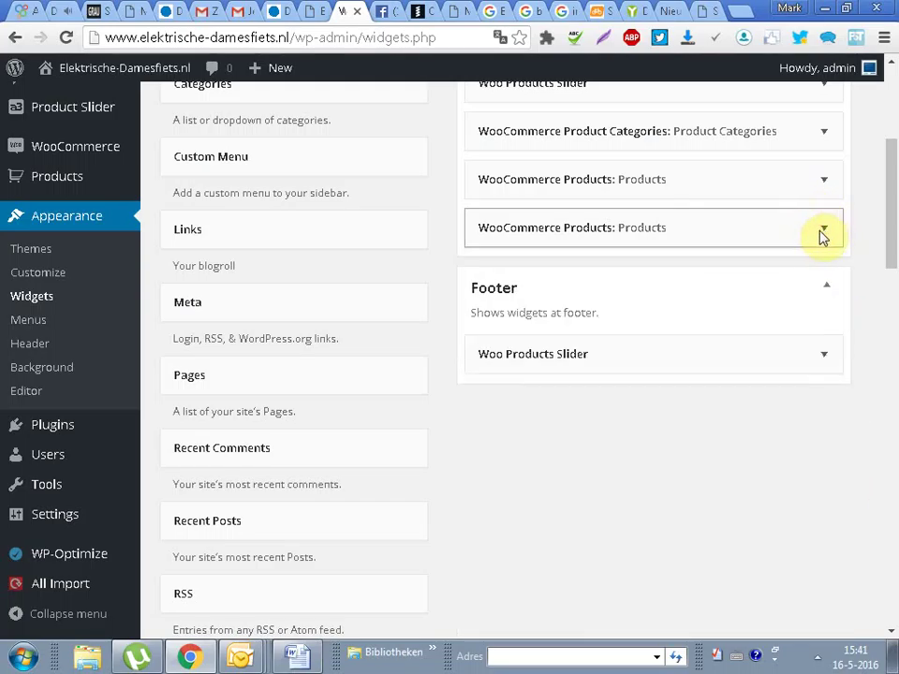
{"action": "left_click_drag", "start_coordinate": [897, 221], "coordinate": [642, 140]}
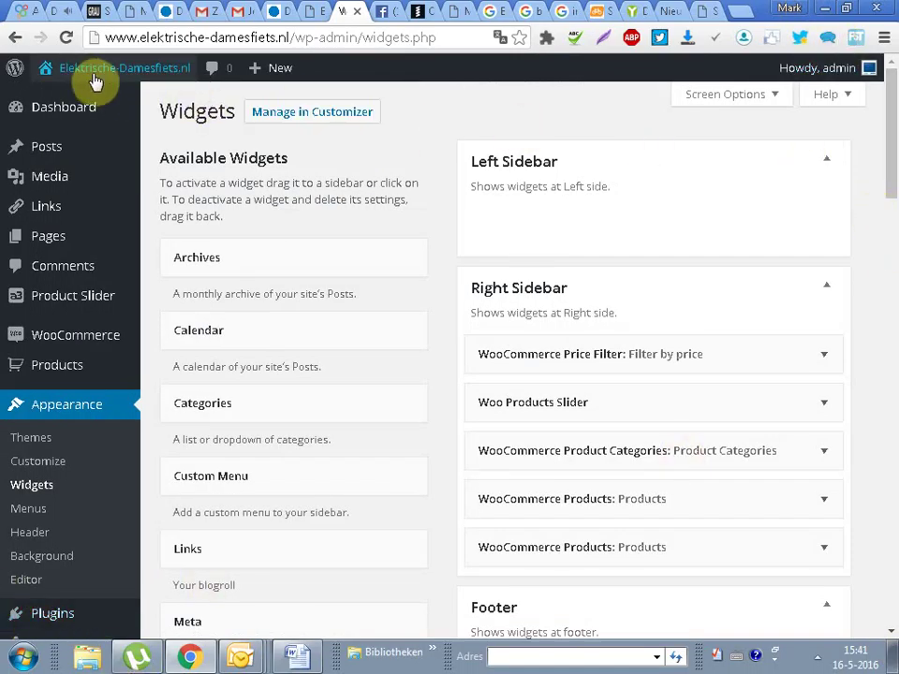
Step: Visit the live front page and scroll to the footer and back to check the sidebar widgets
{"action": "left_click", "coordinate": [57, 101]}
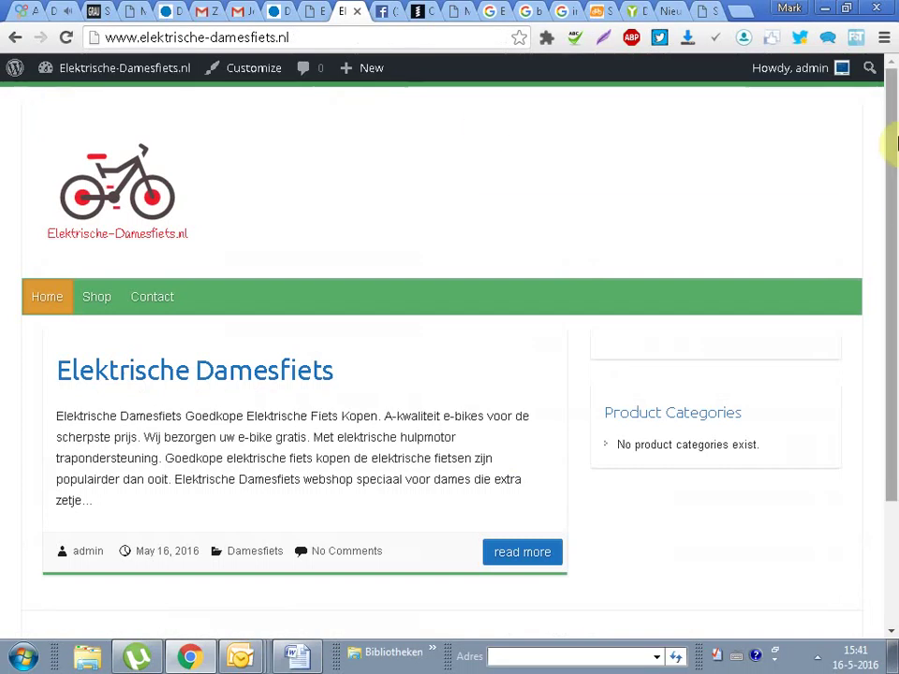
{"action": "left_click_drag", "start_coordinate": [630, 447], "coordinate": [792, 439]}
{"action": "scroll", "coordinate": [874, 381], "scroll_direction": "down", "scroll_amount": 3}
{"action": "left_click", "coordinate": [686, 425]}
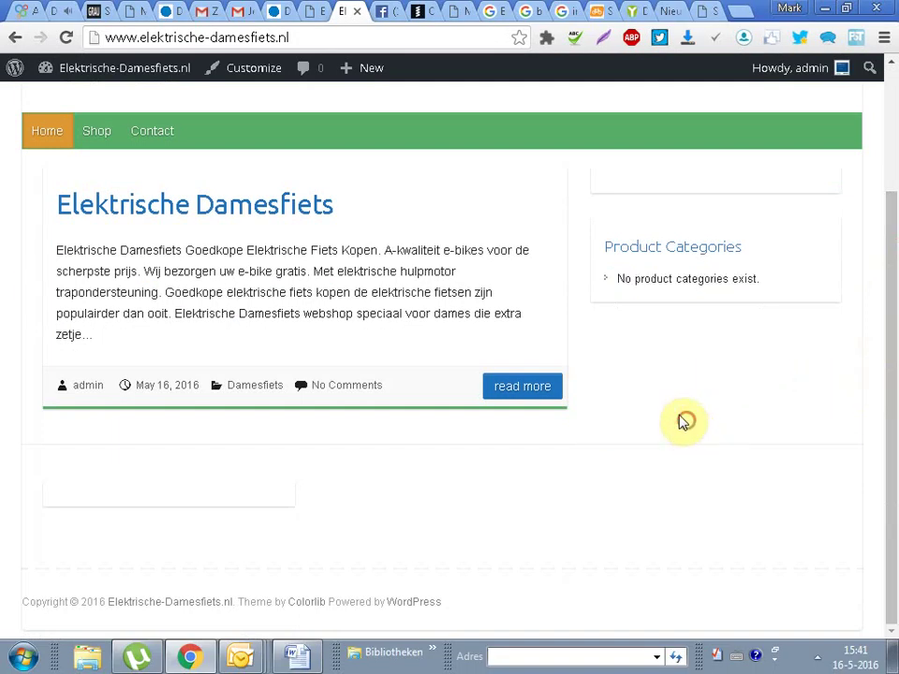
{"action": "scroll", "coordinate": [818, 170], "scroll_direction": "up", "scroll_amount": 3}
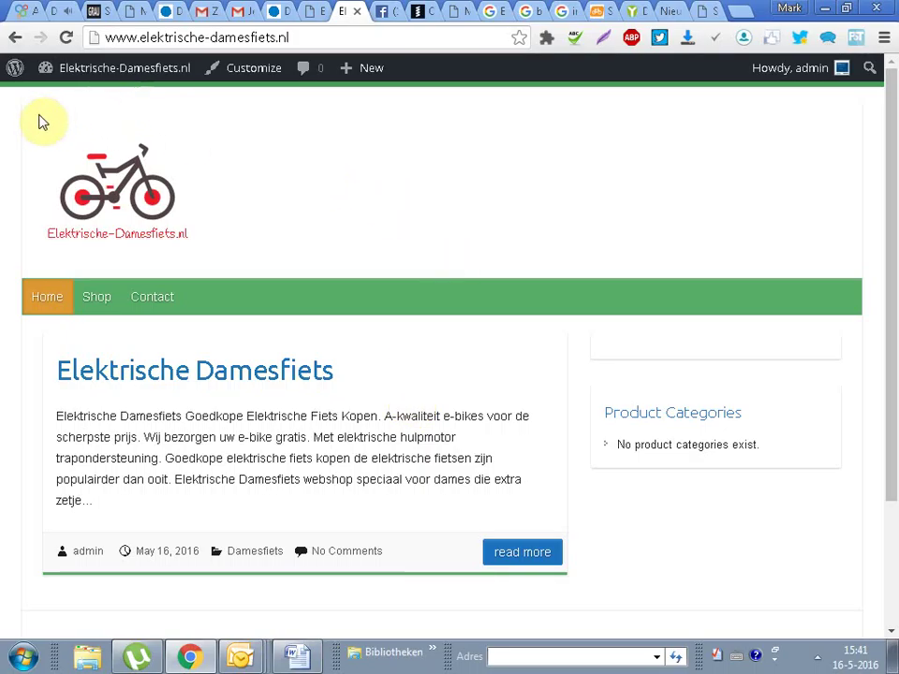
{"action": "mouse_move", "coordinate": [71, 69]}
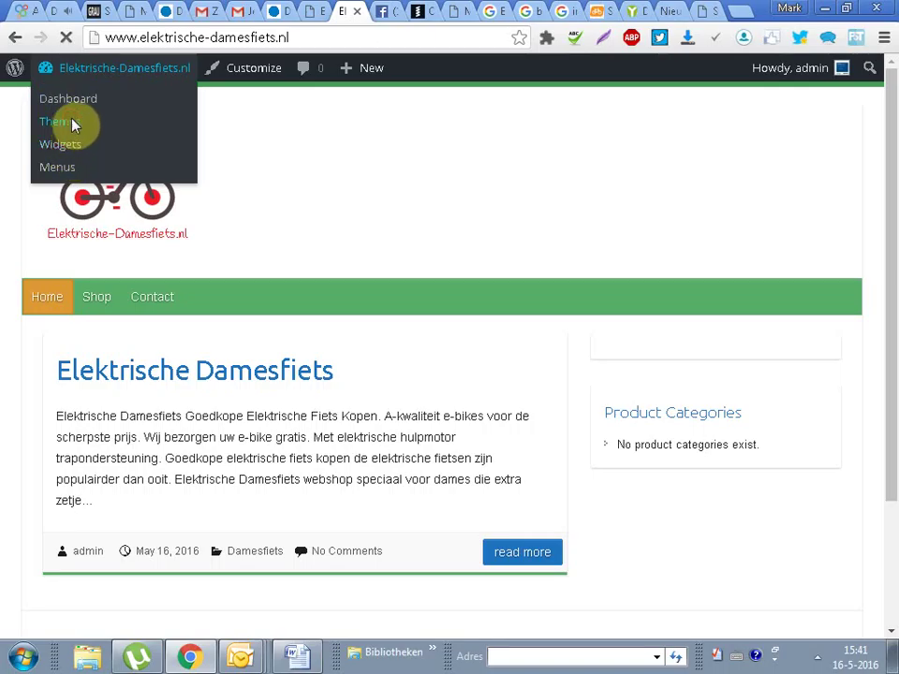
Step: Open the Themes page and scroll to the Travelify title and author details
{"action": "left_click", "coordinate": [73, 125]}
{"action": "scroll", "coordinate": [109, 399], "scroll_direction": "down", "scroll_amount": 5}
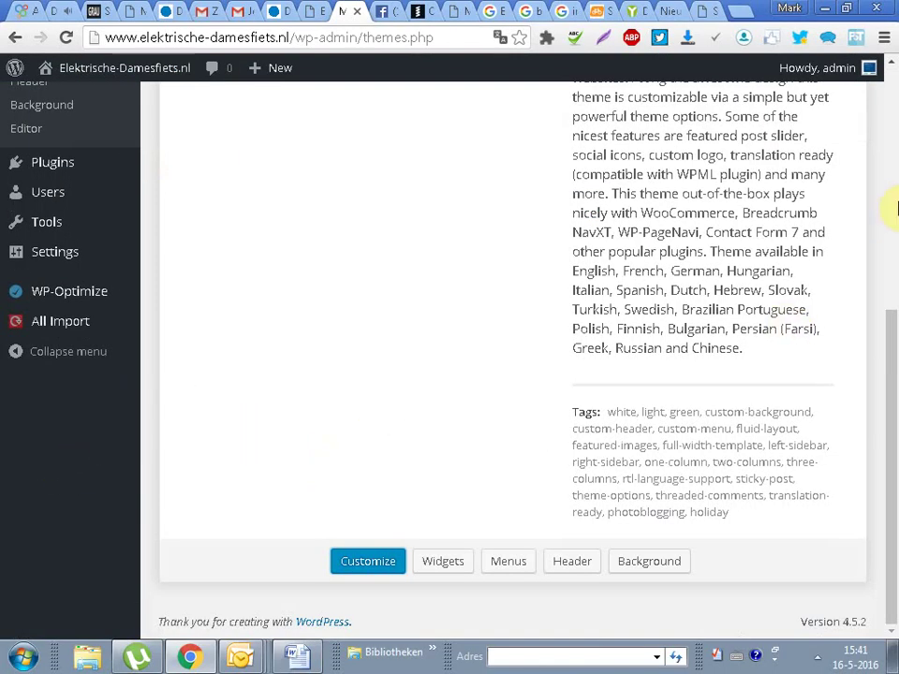
{"action": "left_click_drag", "start_coordinate": [889, 362], "coordinate": [893, 177]}
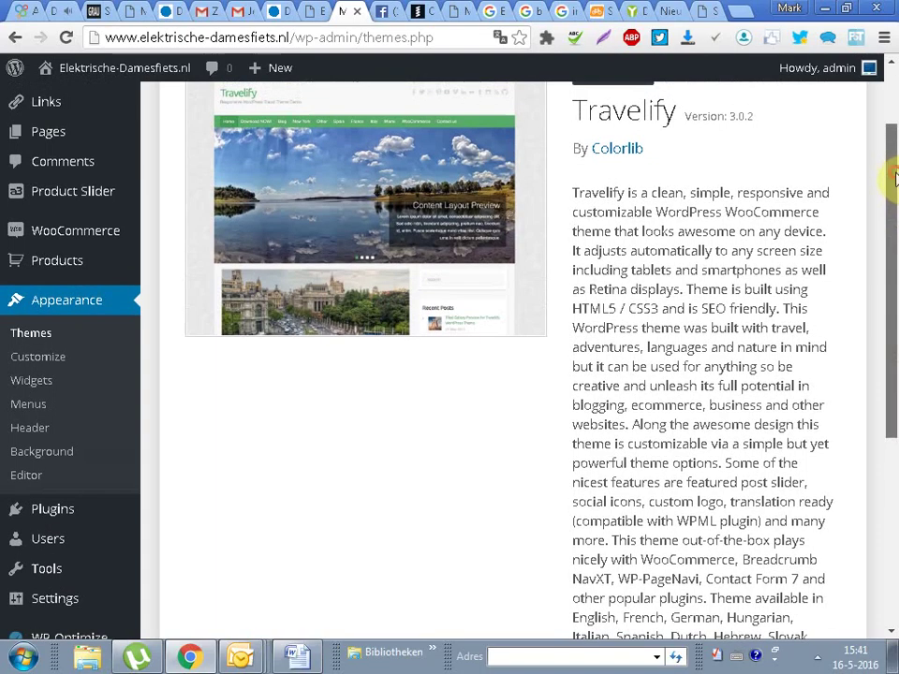
{"action": "left_click_drag", "start_coordinate": [568, 103], "coordinate": [663, 145]}
{"action": "left_click", "coordinate": [694, 161]}
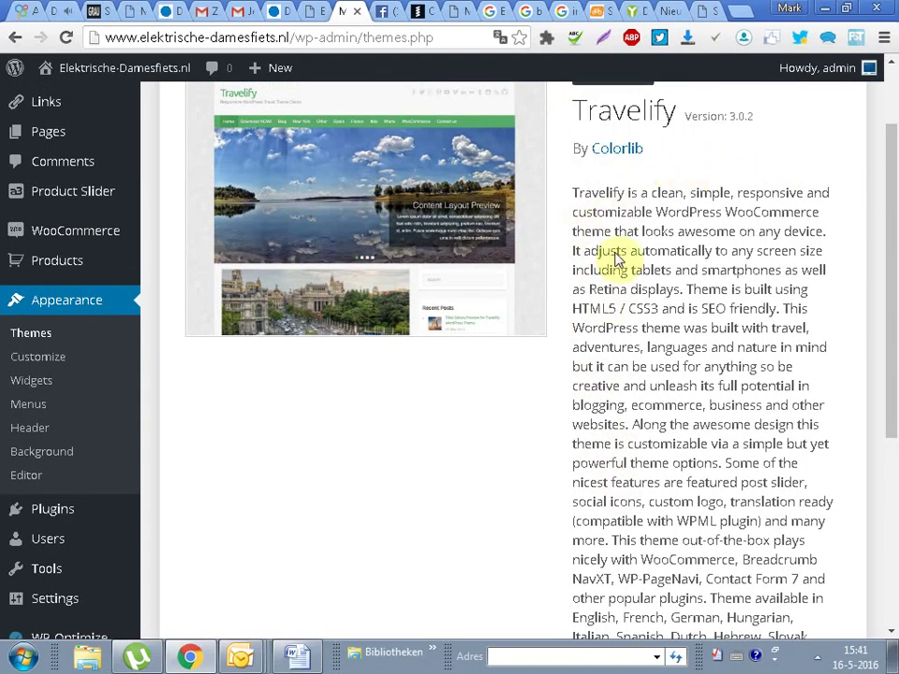
Step: Read Travelify's description, highlighting 'SEO friendly', the supported-languages sentence and Dutch
{"action": "scroll", "coordinate": [786, 318], "scroll_direction": "down", "scroll_amount": 1}
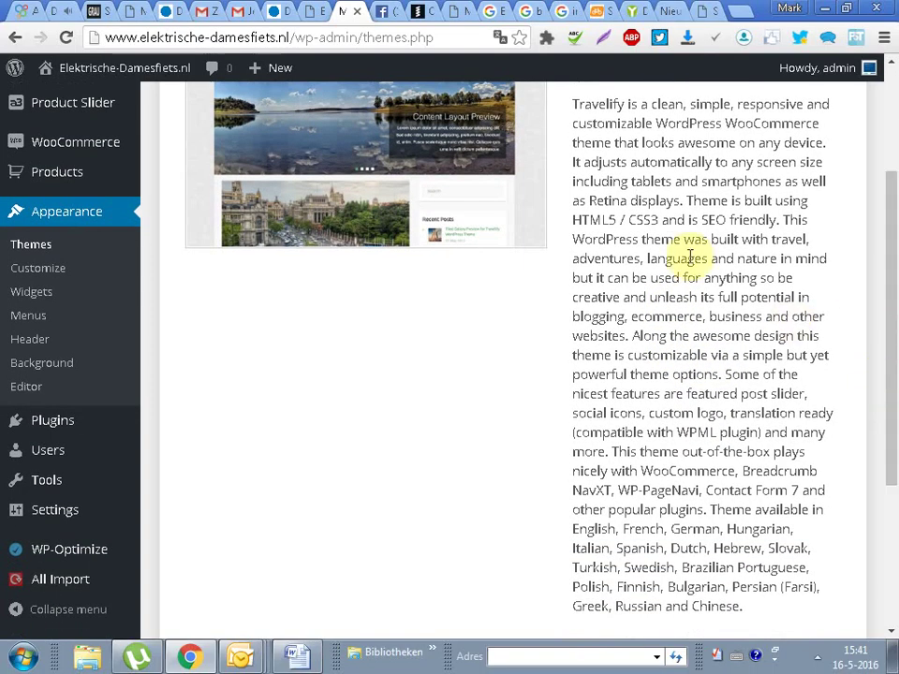
{"action": "left_click_drag", "start_coordinate": [701, 220], "coordinate": [777, 220]}
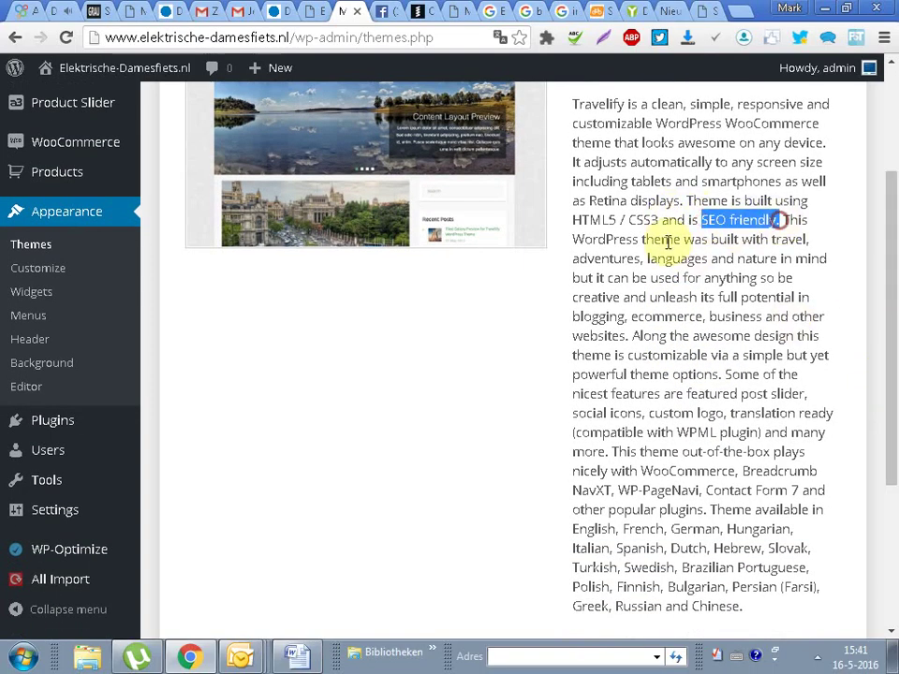
{"action": "left_click", "coordinate": [439, 397]}
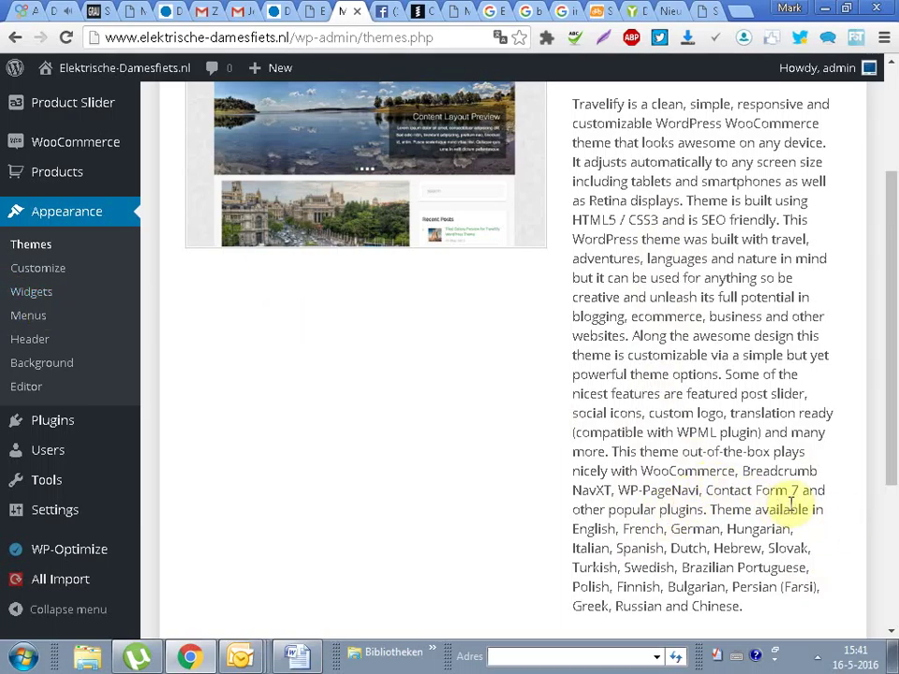
{"action": "left_click_drag", "start_coordinate": [709, 510], "coordinate": [824, 607]}
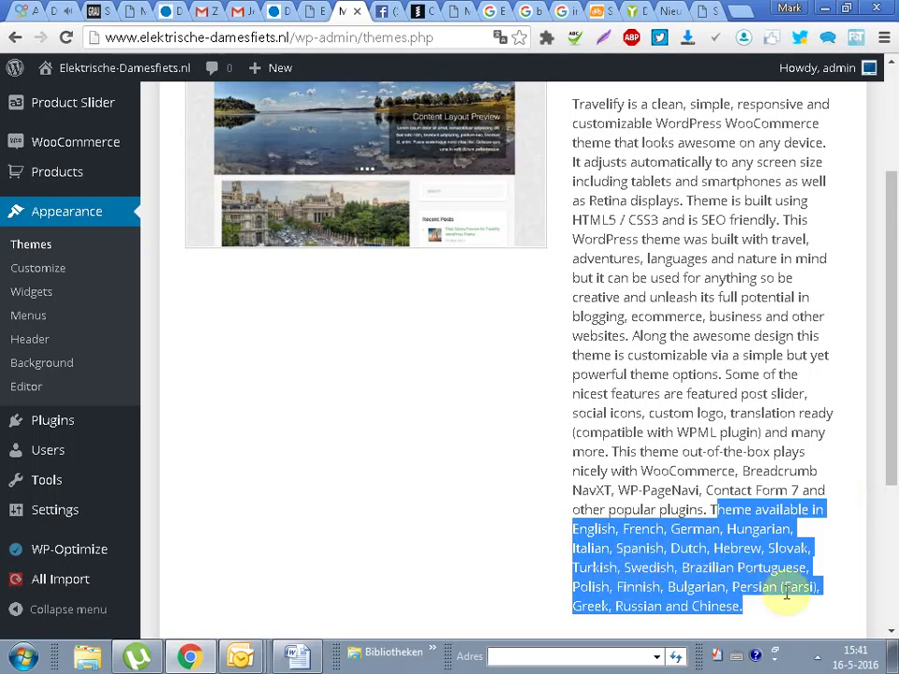
{"action": "left_click", "coordinate": [474, 564]}
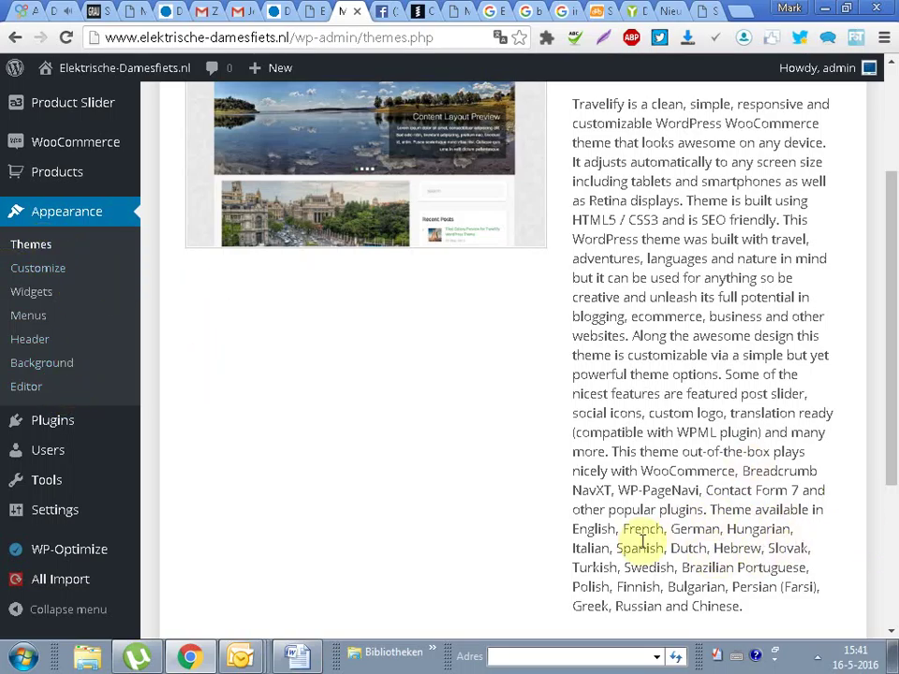
{"action": "left_click_drag", "start_coordinate": [662, 548], "coordinate": [724, 541]}
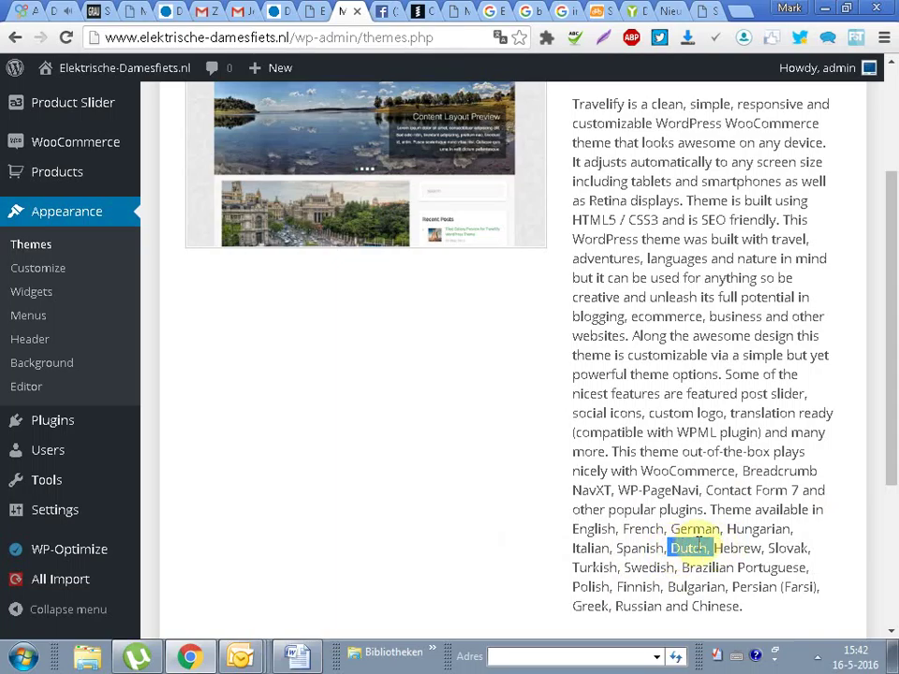
{"action": "left_click", "coordinate": [323, 501]}
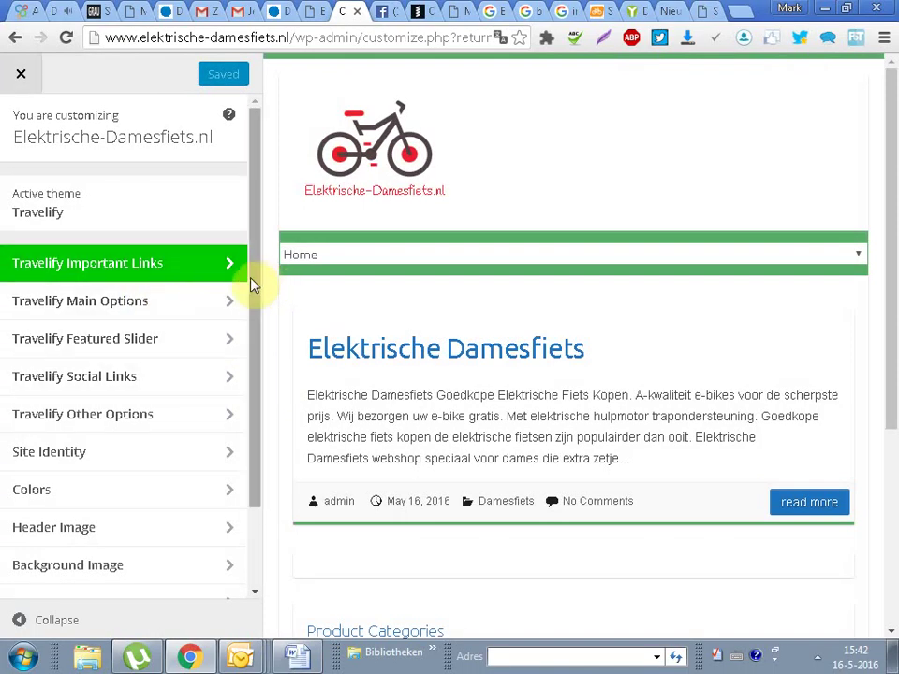
Step: In the Customizer, check Static Front Page settings, then open Widgets and the Right Sidebar list
{"action": "scroll", "coordinate": [241, 395], "scroll_direction": "down", "scroll_amount": 1}
{"action": "scroll", "coordinate": [240, 395], "scroll_direction": "down", "scroll_amount": 1}
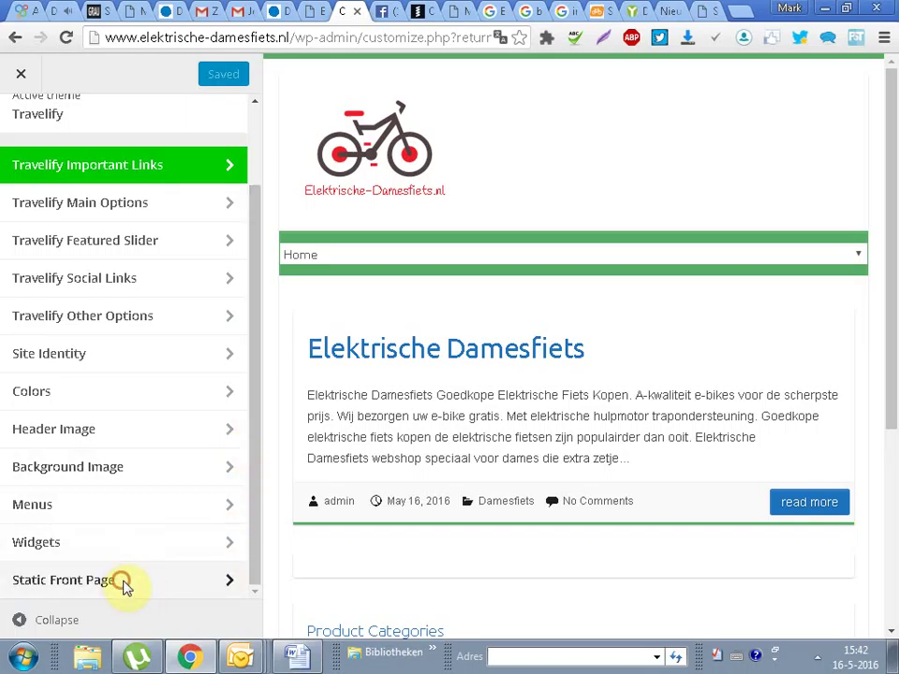
{"action": "left_click", "coordinate": [121, 581]}
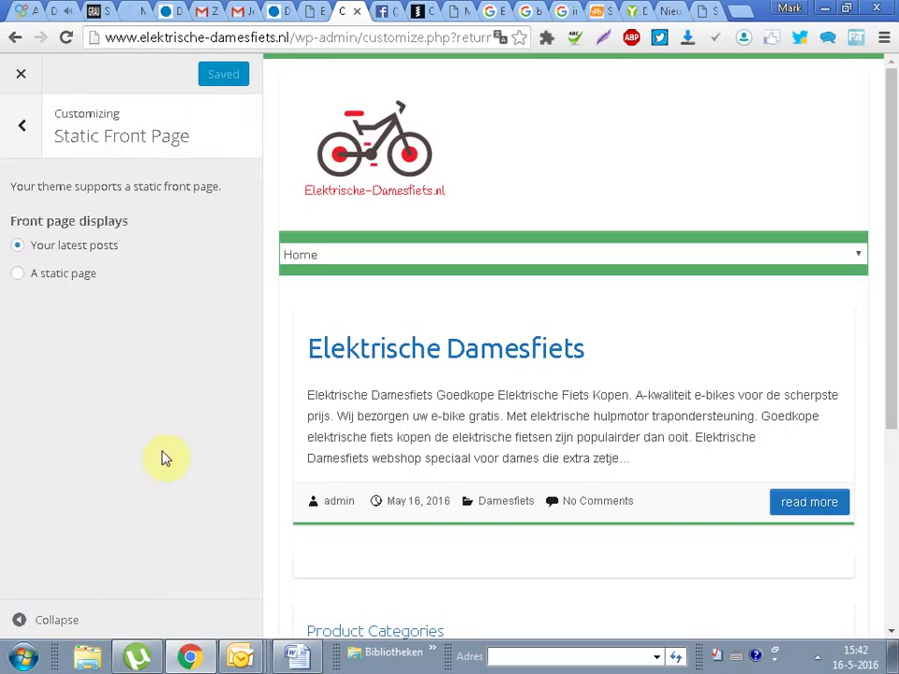
{"action": "left_click", "coordinate": [25, 124]}
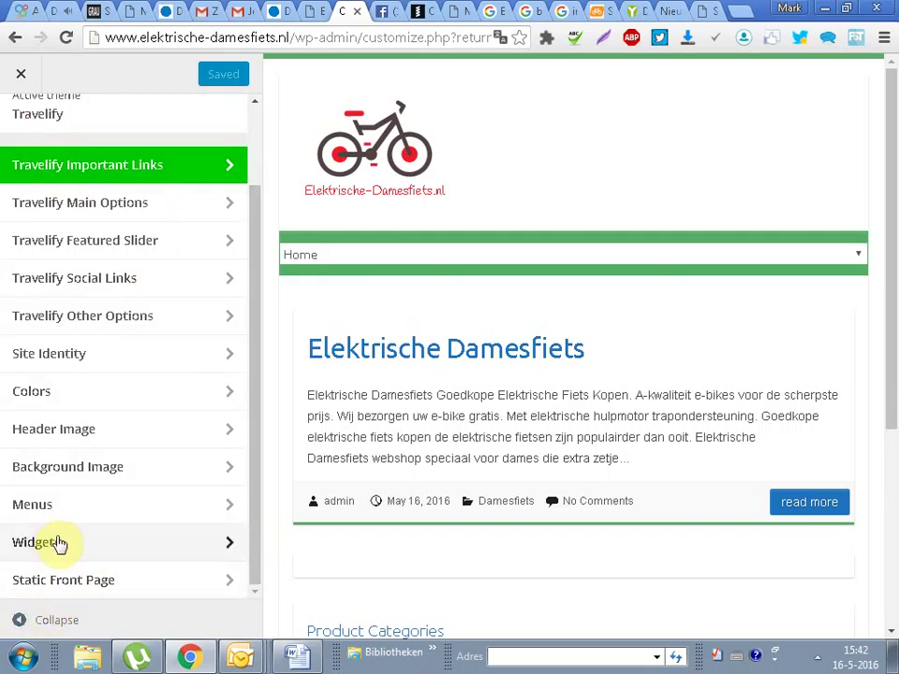
{"action": "left_click", "coordinate": [64, 581]}
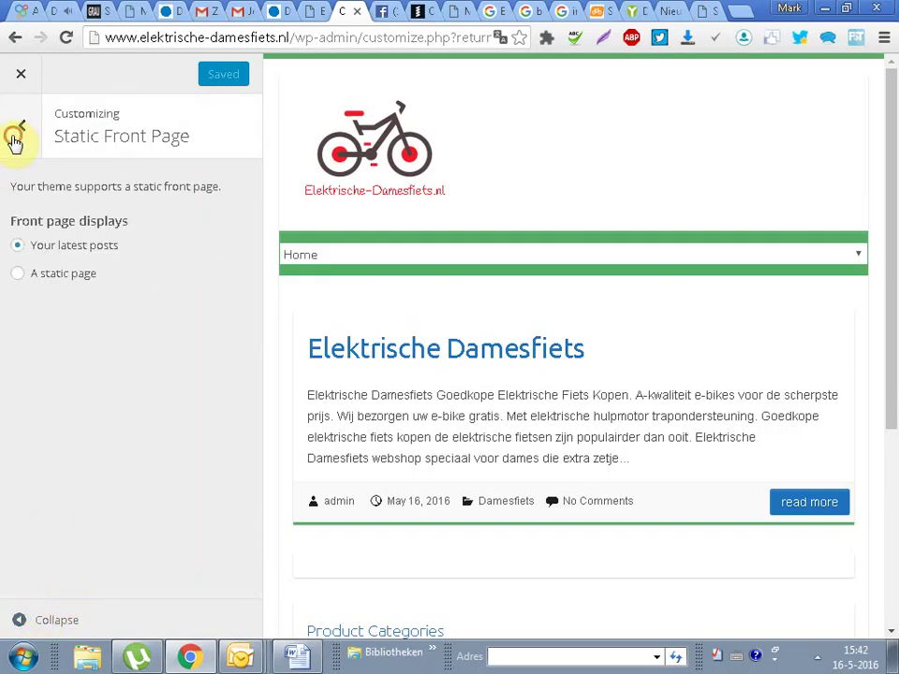
{"action": "left_click", "coordinate": [15, 139]}
{"action": "left_click", "coordinate": [77, 541]}
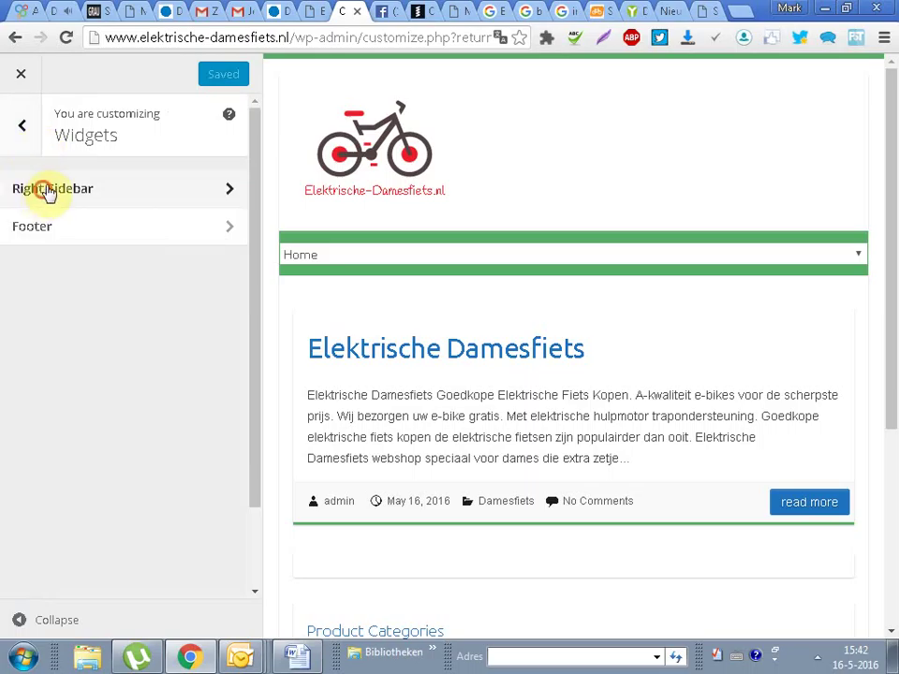
{"action": "left_click", "coordinate": [48, 190]}
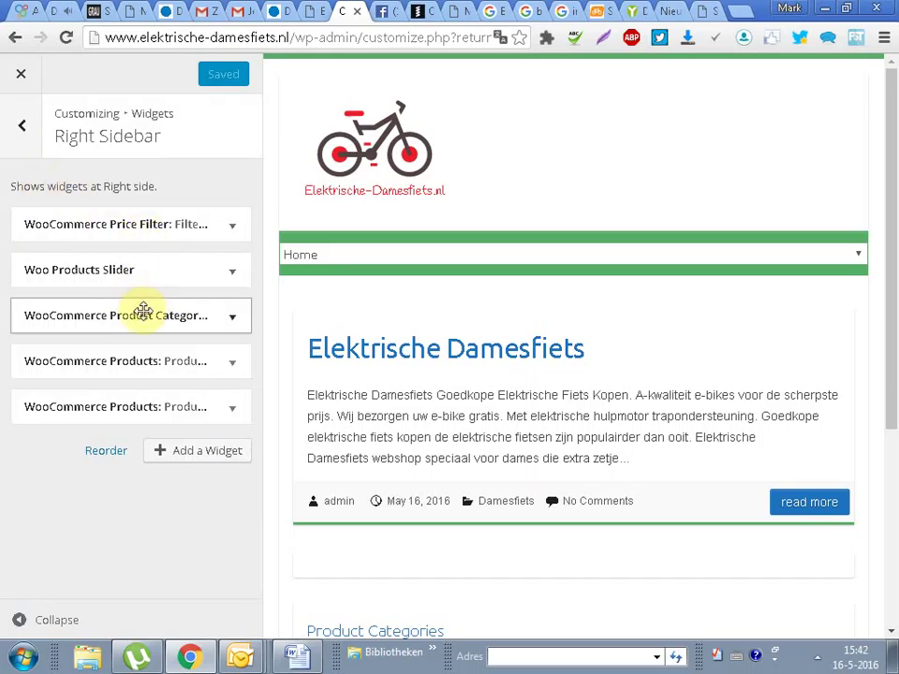